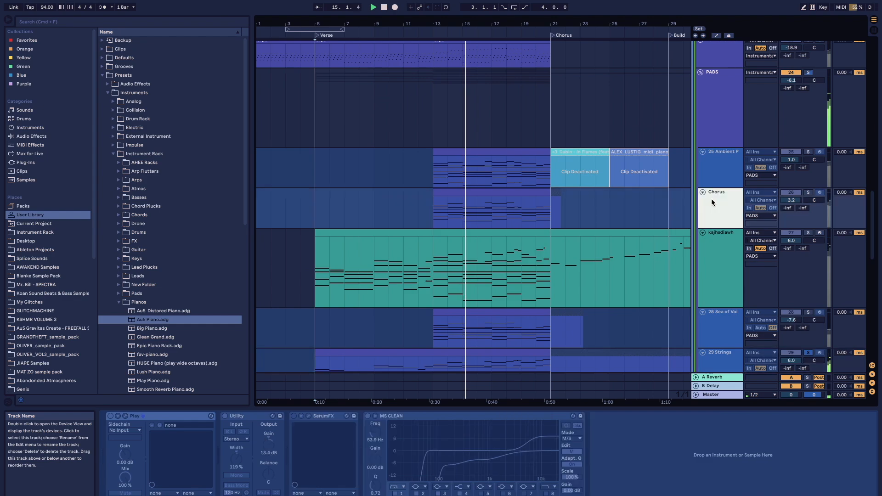
Solo the Chorus and 25 Ambient P pad tracks in turn, and look through the Ambient P device chain.
click(809, 192)
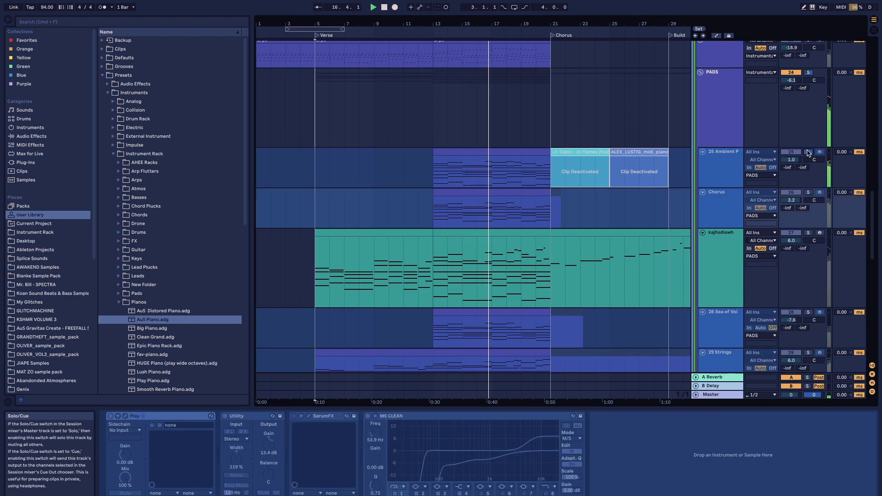
click(809, 152)
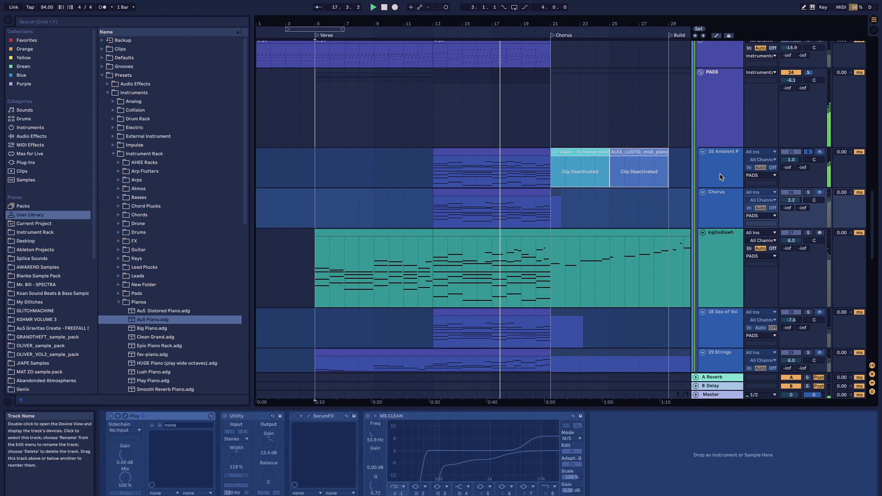
click(719, 173)
click(656, 474)
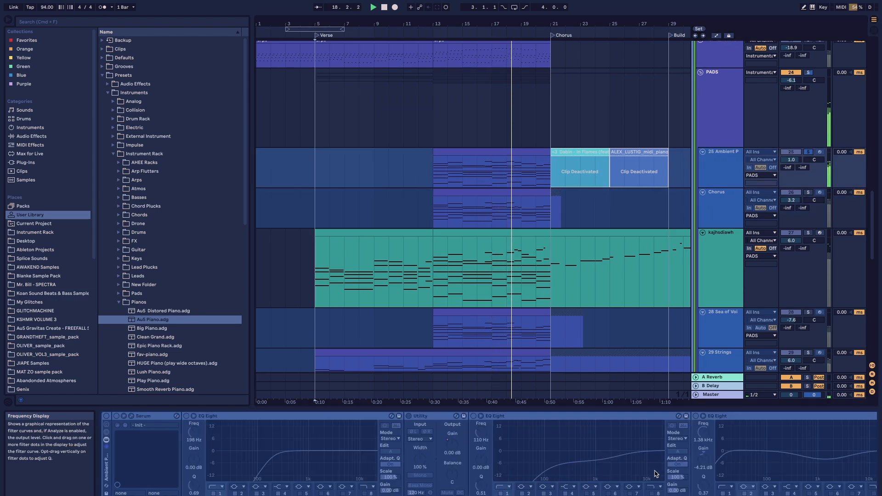
scroll(656, 475, right, 10)
Solo the 23 Interstellar track and select its two arps clips spanning the verse up to the chorus.
scroll(603, 233, up, 2)
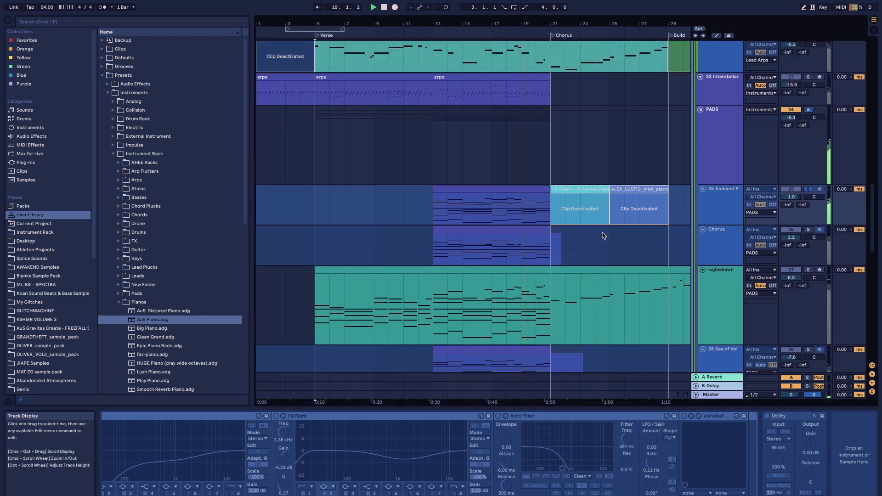
scroll(481, 243, up, 4)
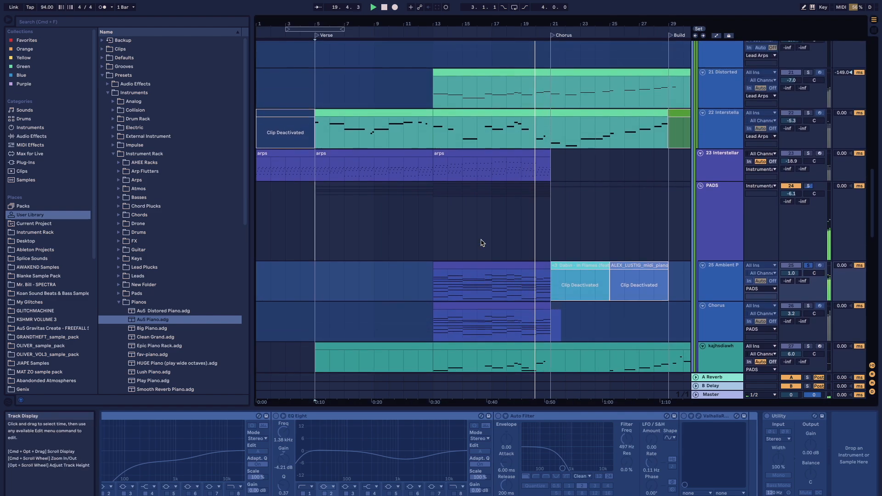
click(730, 162)
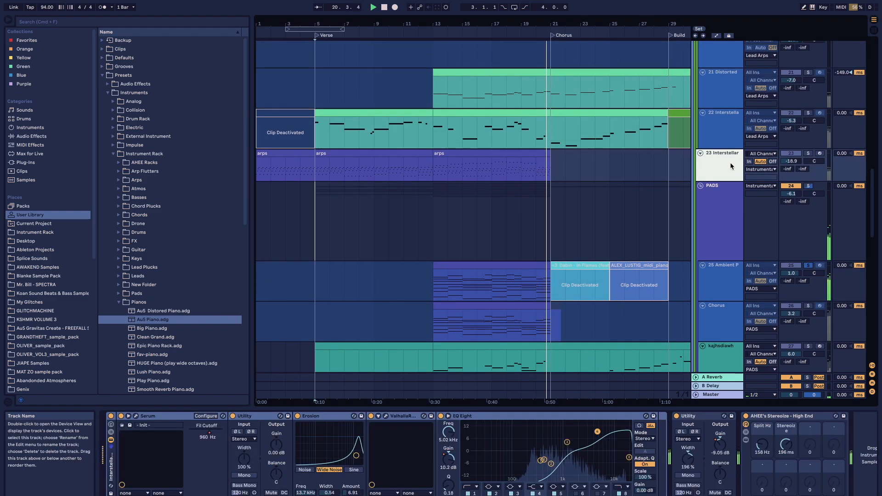
click(413, 154)
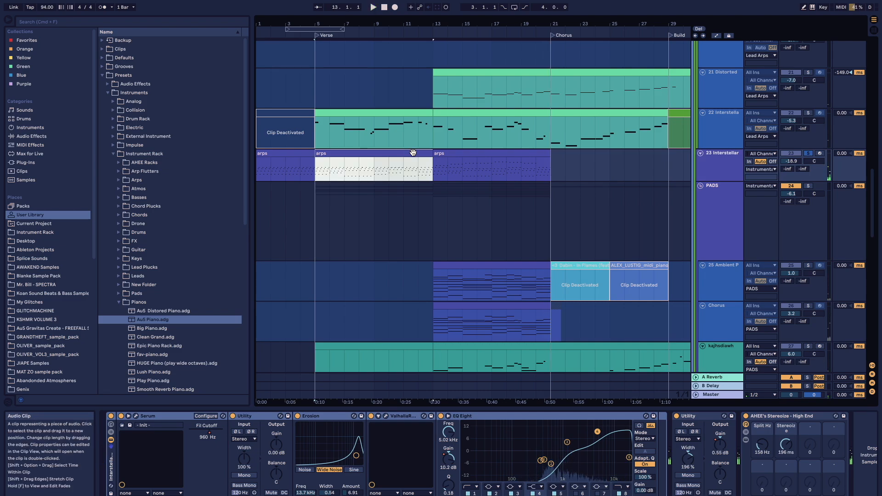
shift+click(448, 153)
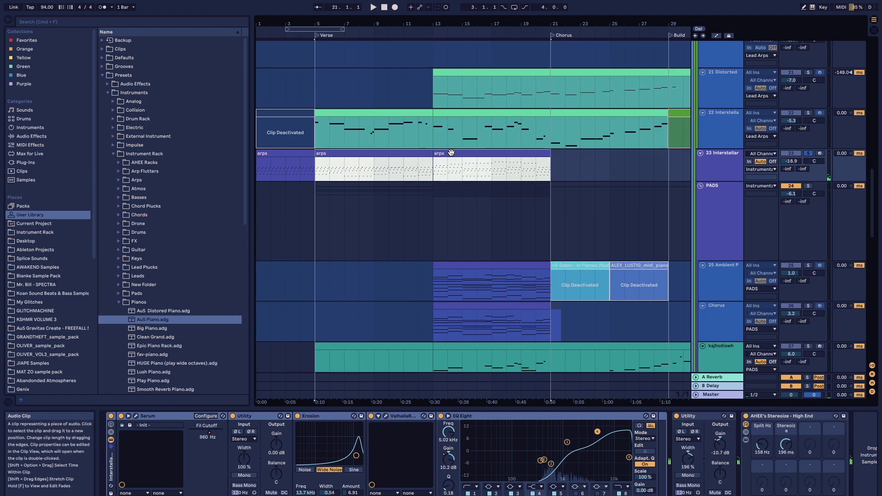
Collapse the PADS group and increase the height of the 23 Interstellar track.
click(701, 185)
drag(704, 179, 703, 209)
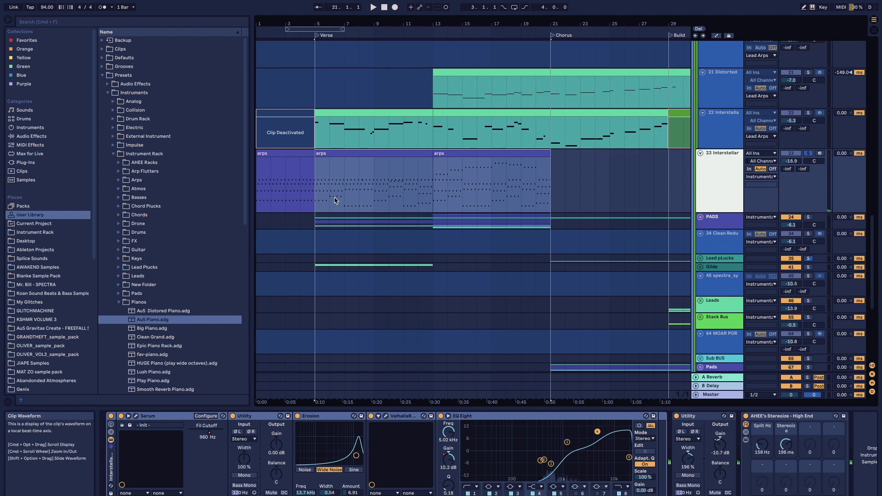
scroll(335, 201, up, 3)
Open the first verse arps clip in the note editor and examine its upper and lower arpeggio notes across all eight bars.
double_click(349, 161)
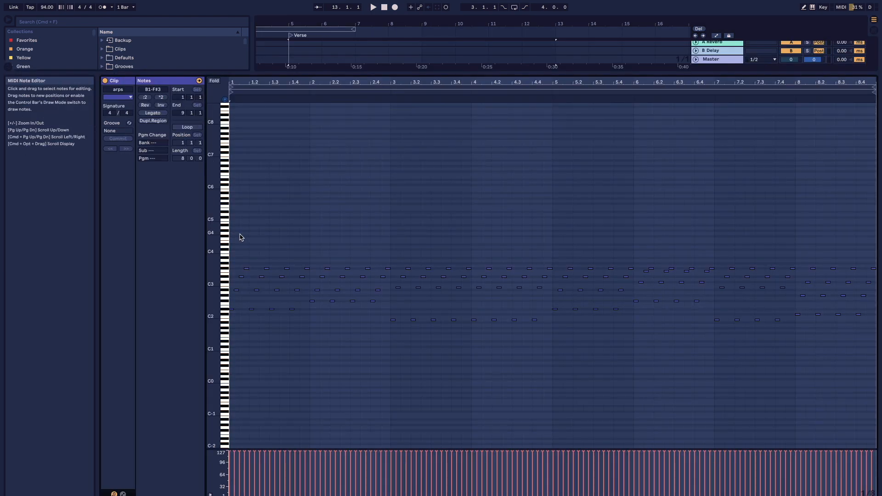
drag(213, 261, 254, 262)
scroll(326, 212, down, 3)
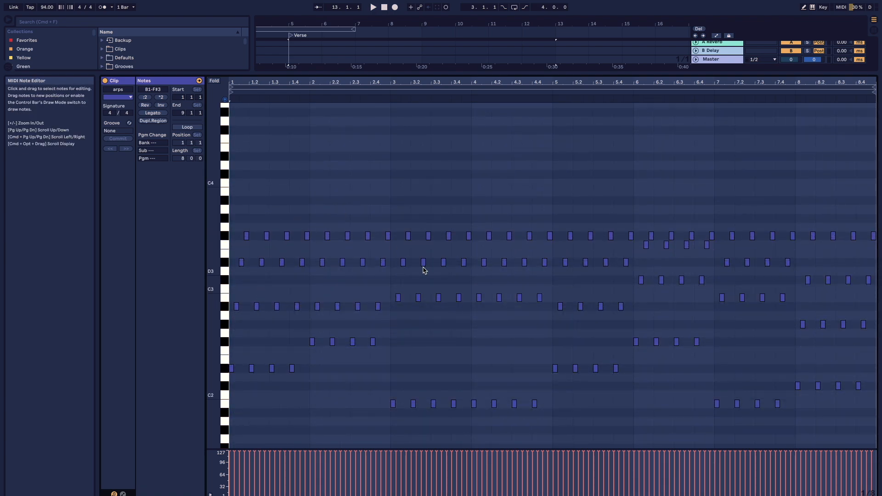
drag(231, 229, 534, 310)
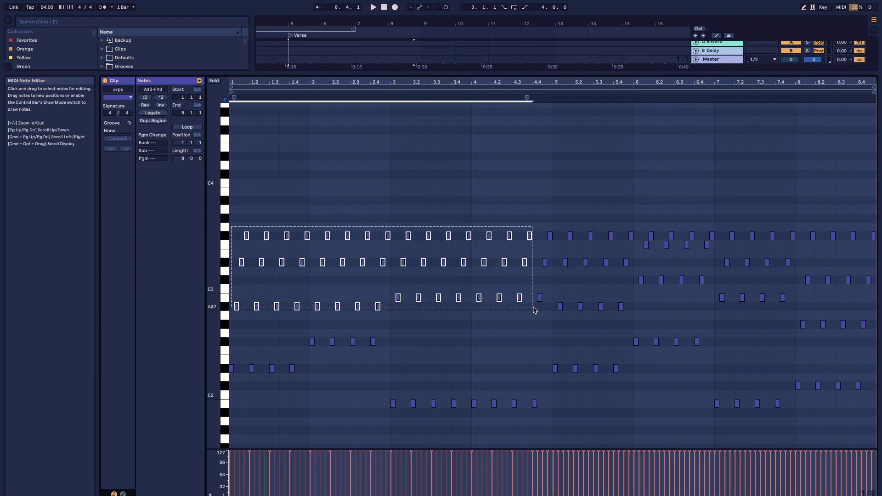
drag(559, 222, 869, 309)
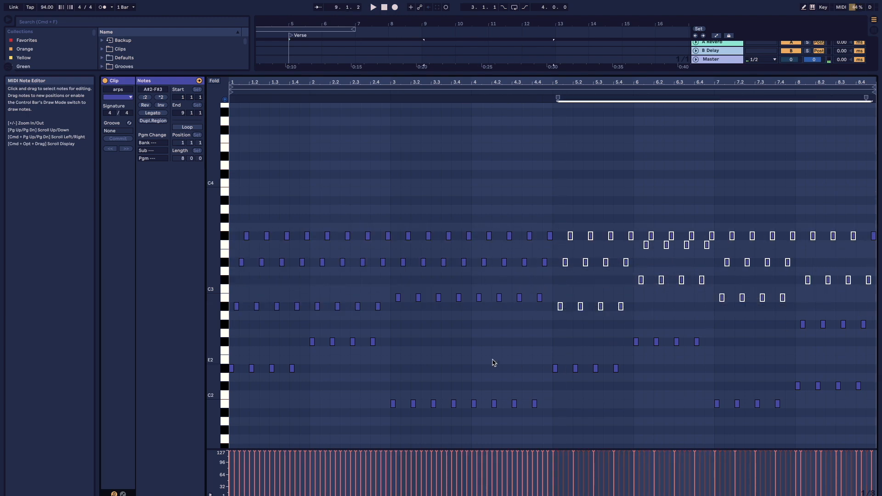
click(251, 369)
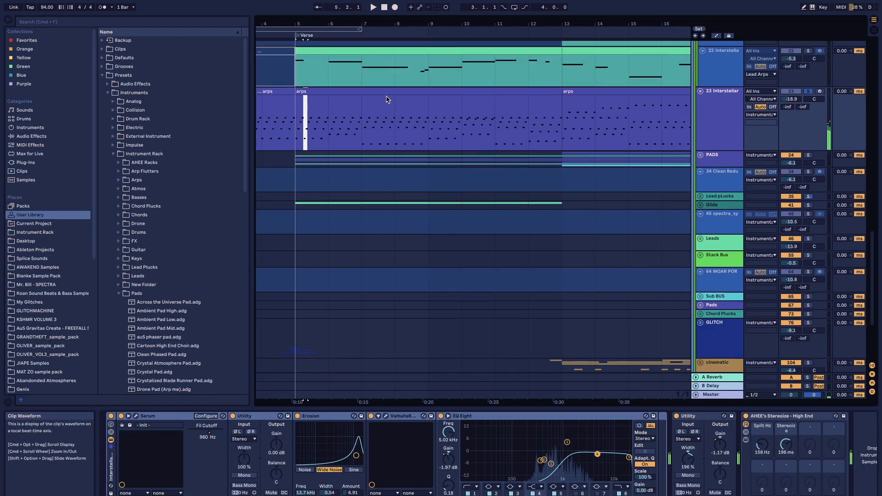
Play the first verse arps clip while reviewing the second Utility and the EQ Eight on the 23 Interstellar track.
click(391, 91)
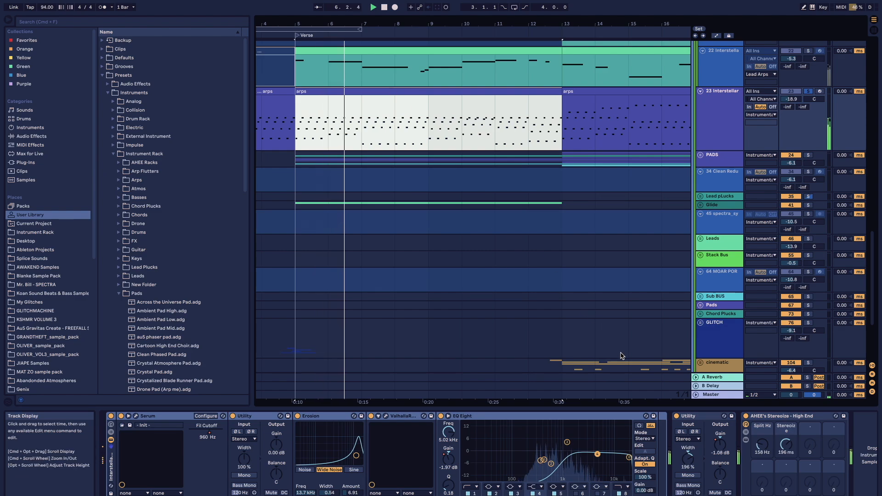
click(699, 416)
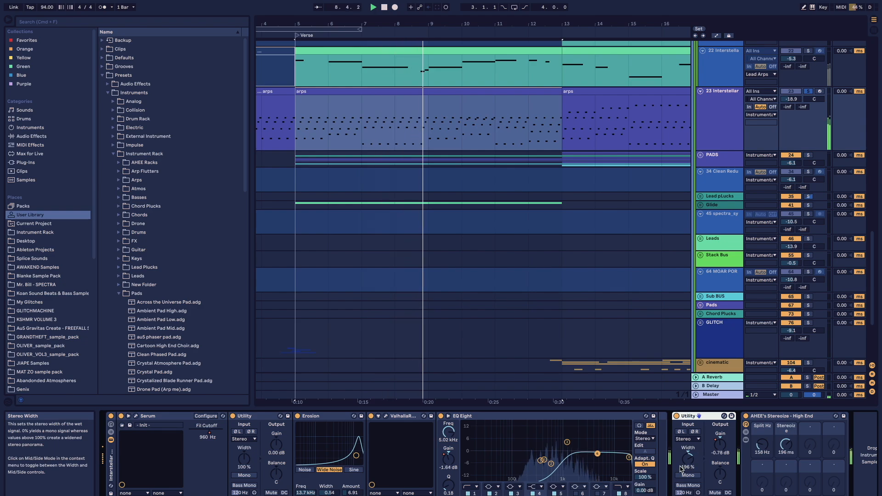
click(544, 461)
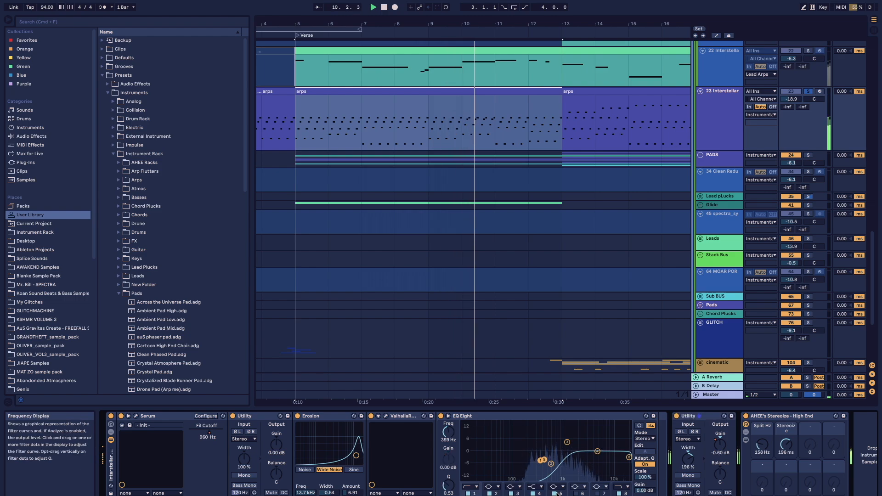
scroll(504, 236, up, 3)
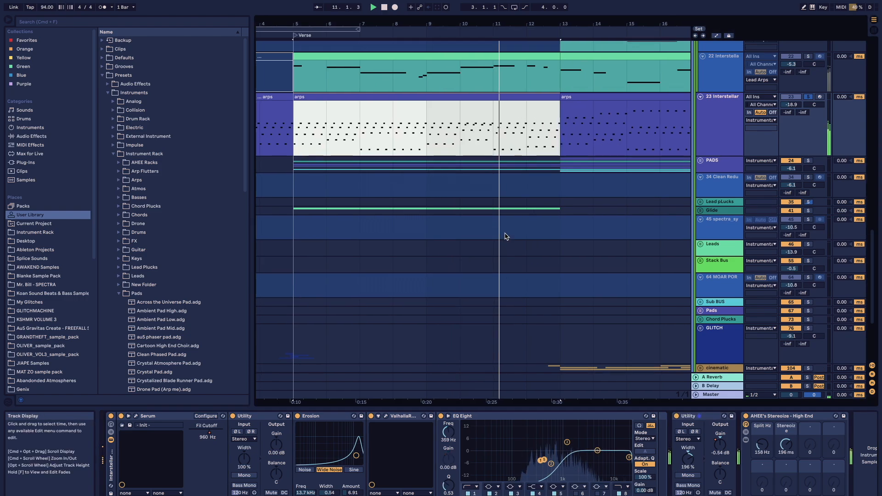
scroll(504, 236, down, 2)
scroll(506, 236, down, 2)
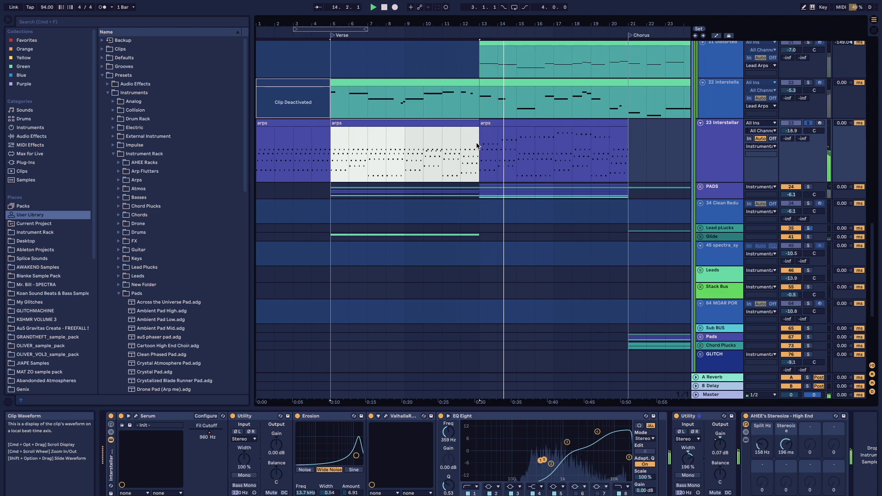
Open the Serum instrument on the 23 Interstellar track, reposition its window and play the arp from the verse.
scroll(486, 262, up, 3)
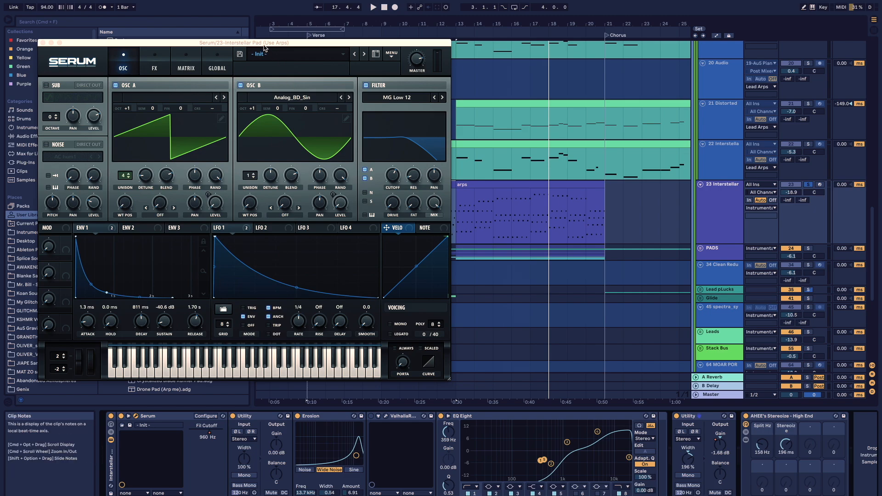
drag(264, 45, 286, 26)
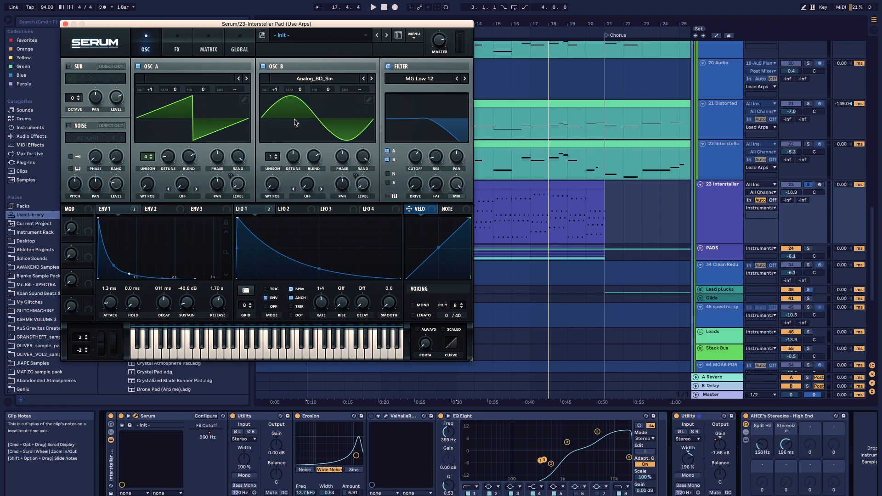
key(space)
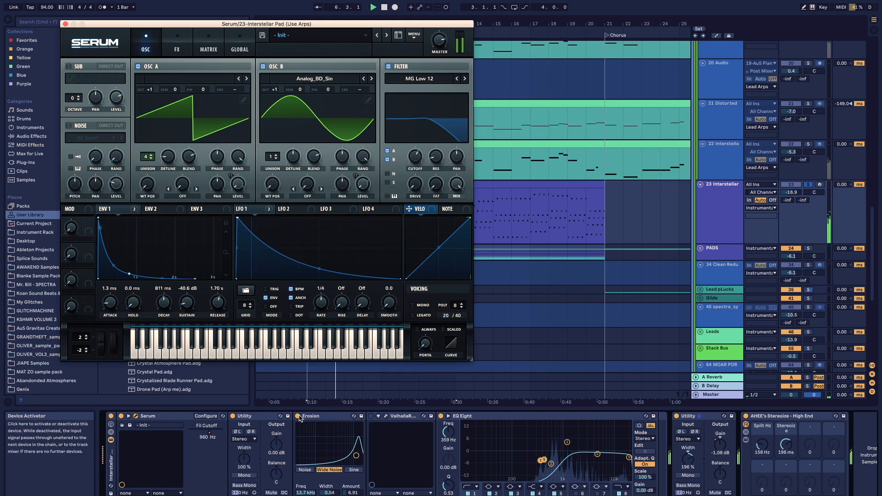
Show Serum's effects, compare the sound with its Distortion off and on, and close the plug-in window.
click(177, 49)
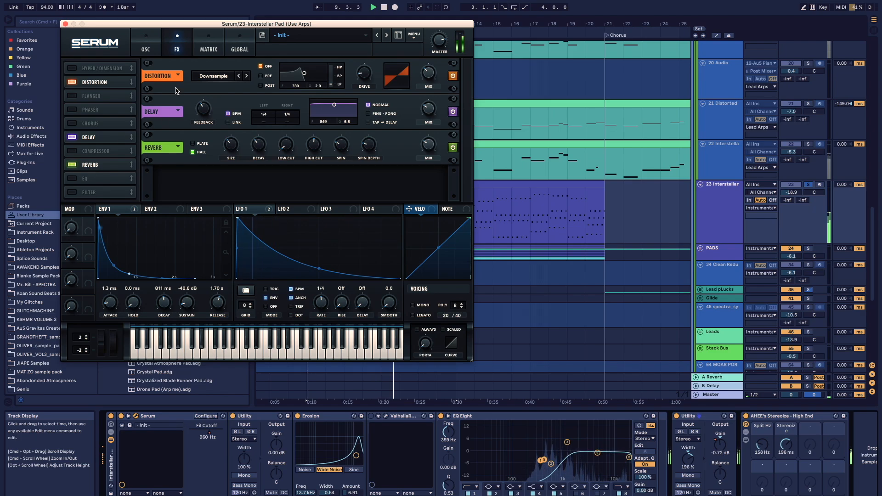
click(72, 82)
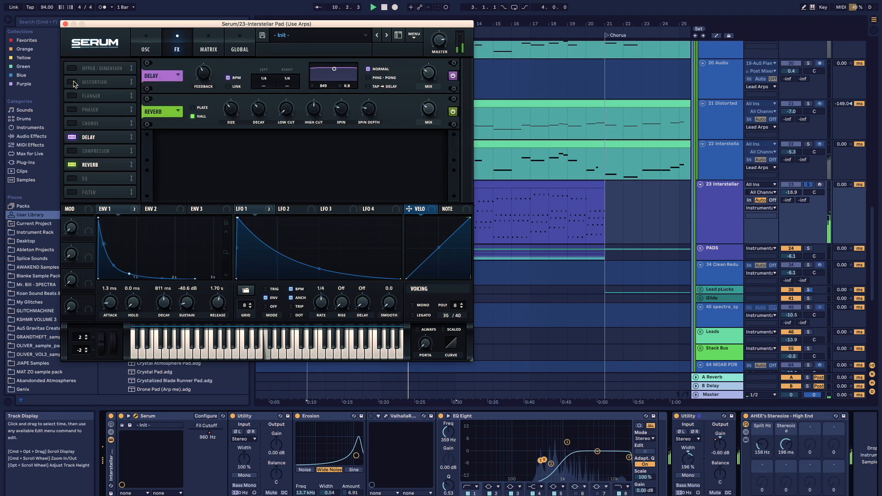
click(72, 82)
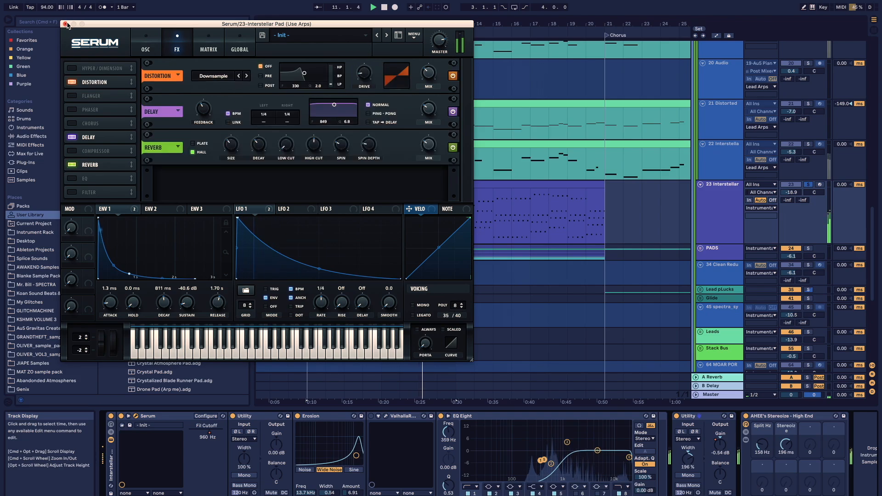
click(136, 48)
click(136, 416)
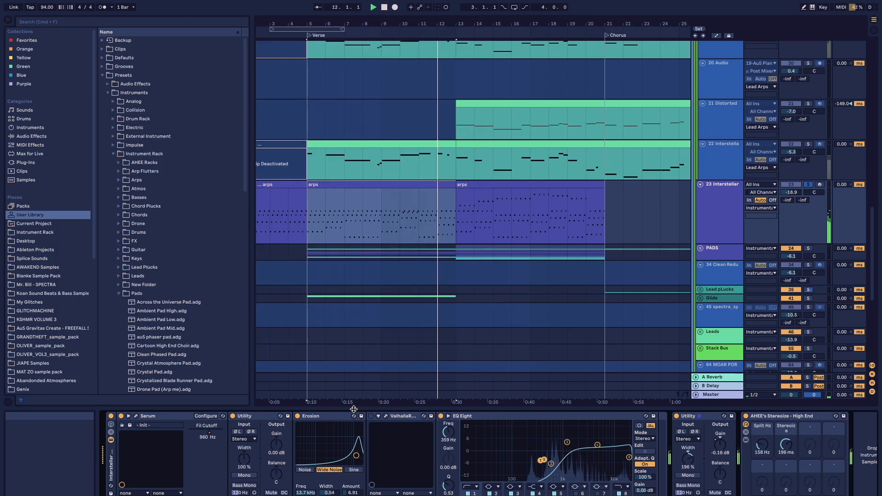
Compare the arp with Erosion off and on, and view the ValhallaRoom reverb settings.
click(298, 417)
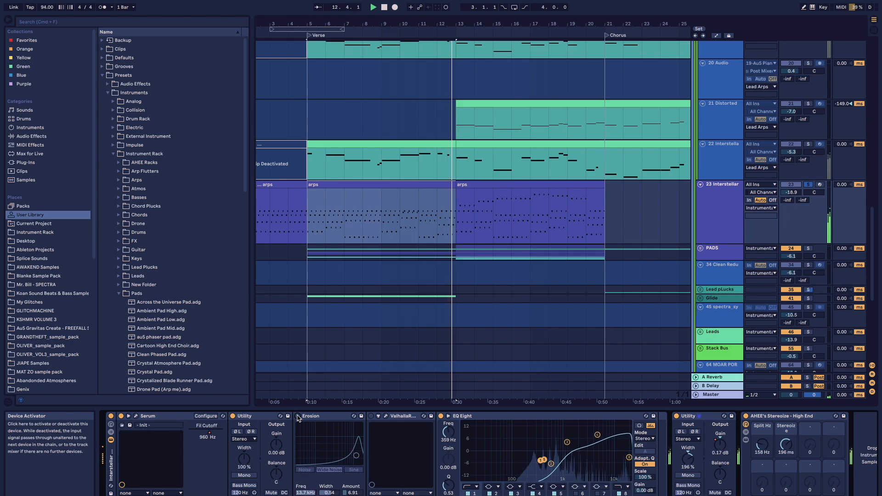
click(298, 417)
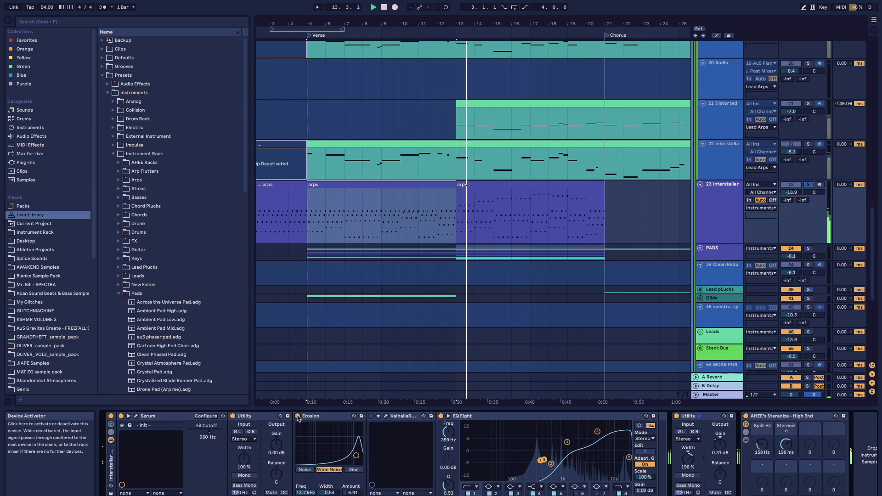
click(387, 417)
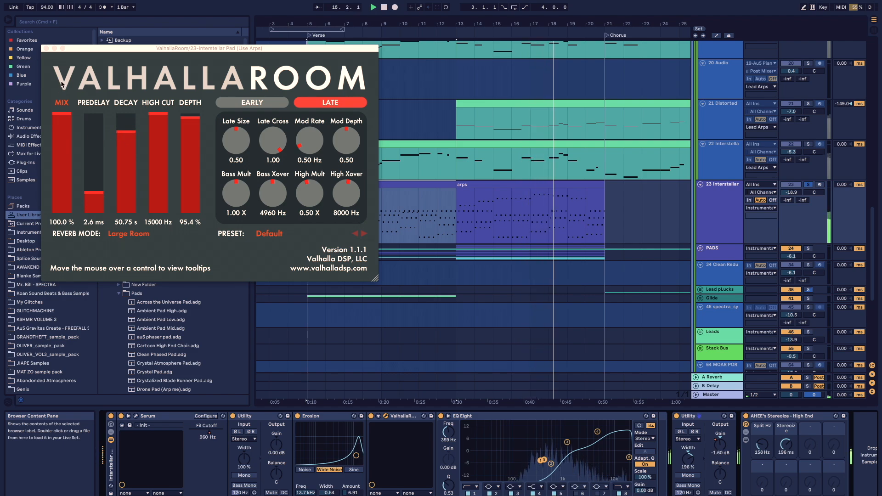
click(46, 48)
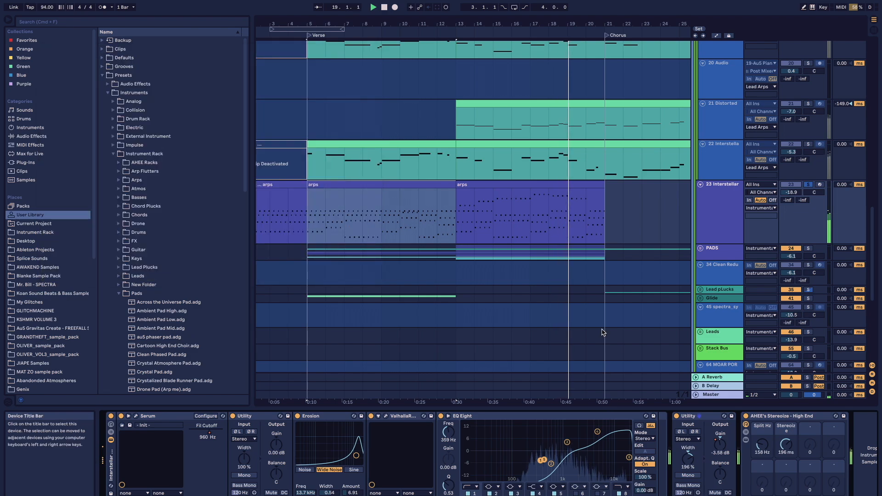
Stop playback, solo the Lead Arps group and play it from the start of the verse at bar 5.
scroll(590, 210, up, 3)
scroll(590, 209, up, 4)
key(space)
click(734, 87)
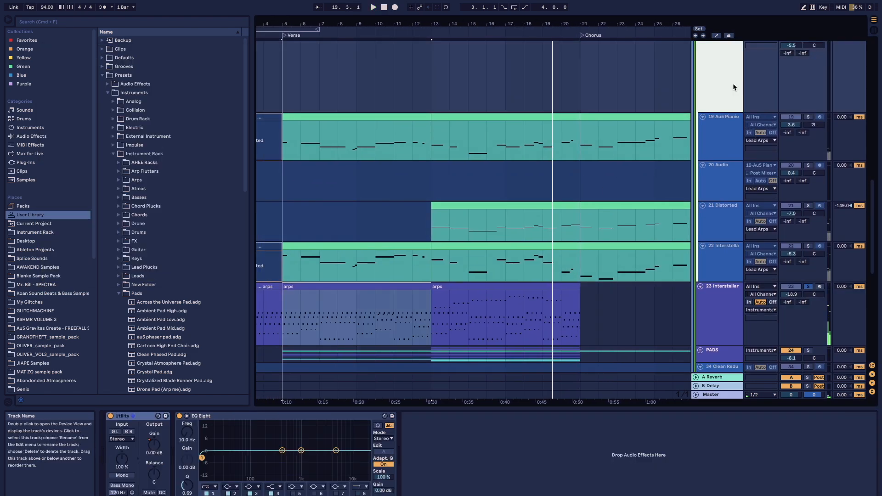
scroll(536, 144, up, 2)
click(313, 116)
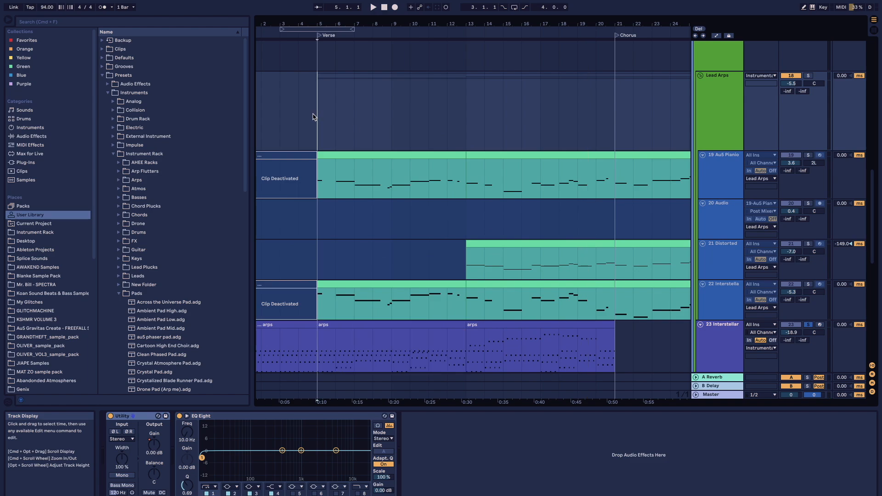
key(space)
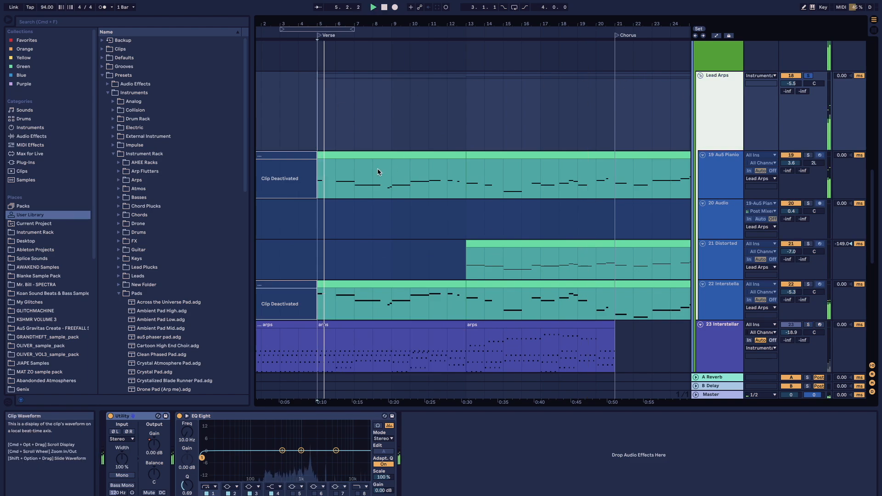
Solo the 19 Au5 Piano track within Lead Arps and show its device chain.
scroll(379, 173, down, 2)
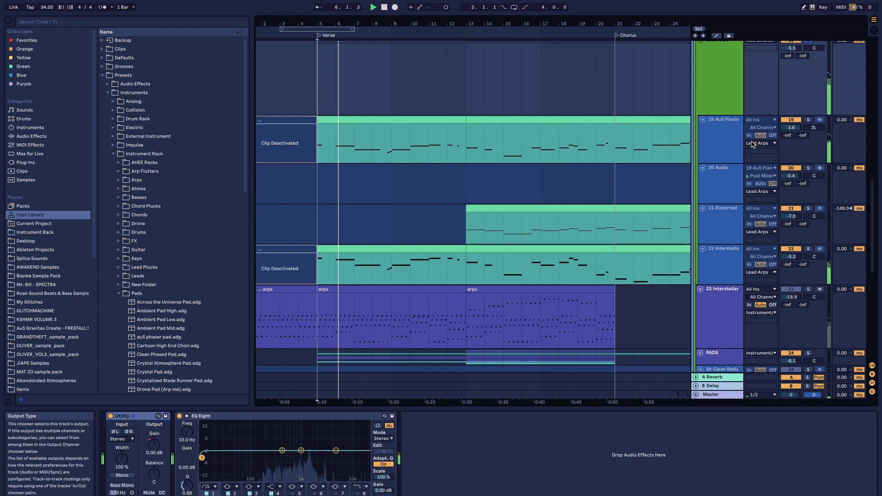
click(722, 147)
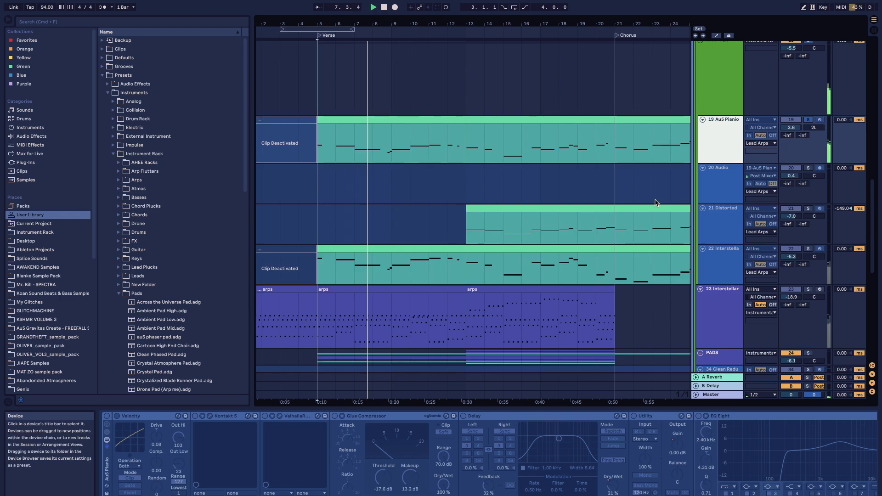
Unfreeze the 19 Au5 Piano track and select the Redux device towards the end of its chain.
right_click(728, 151)
click(751, 203)
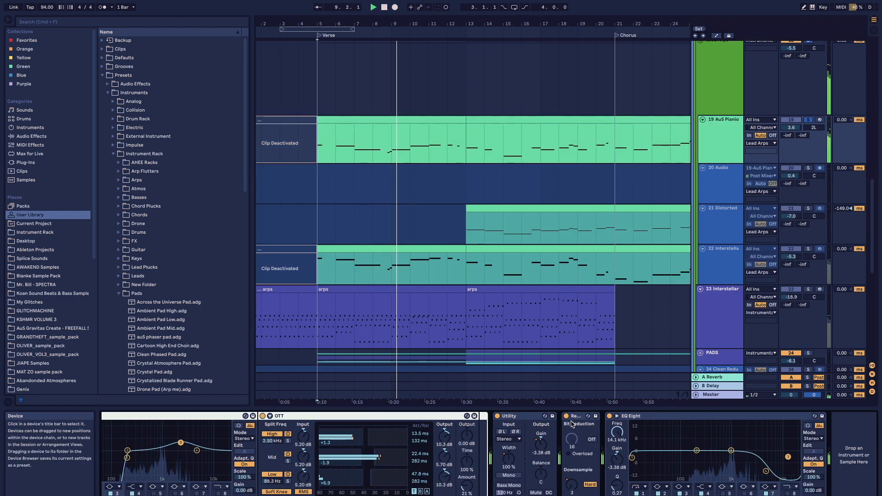
click(582, 418)
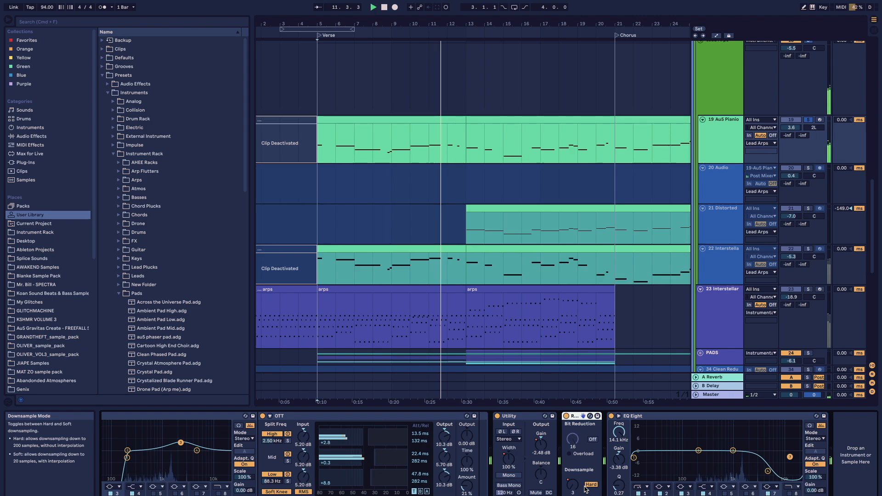
View the Alicias Keys piano loaded in the Au5 Piano track's Kontakt 5, and close the plug-in window.
scroll(586, 490, left, 15)
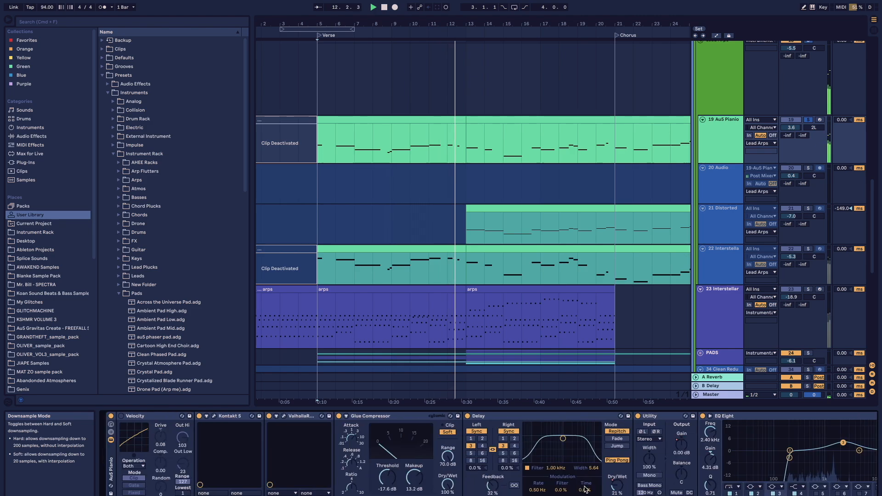
click(214, 416)
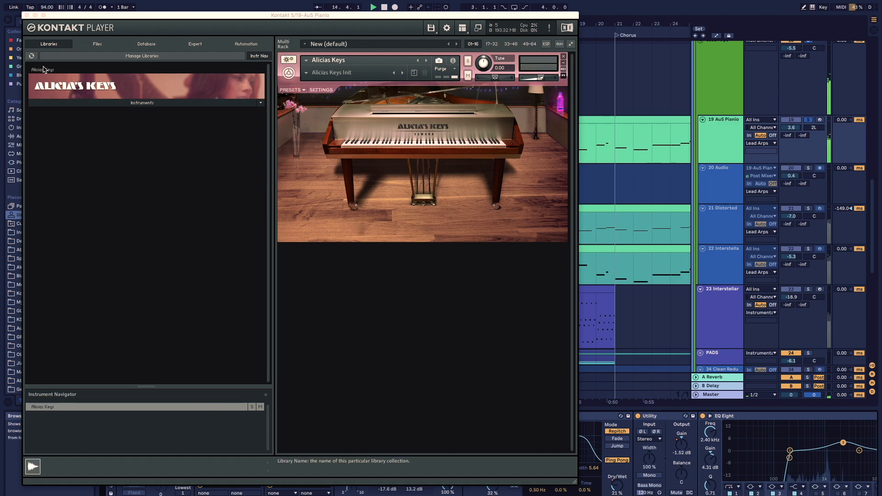
click(26, 16)
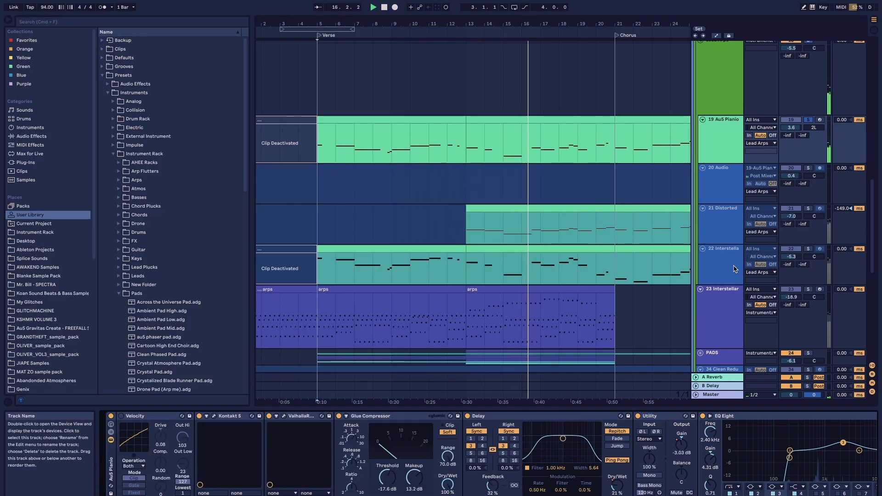
Solo the 22 Interstellar track, play it from the start of the verse, and unfreeze it.
key(space)
click(808, 249)
key(space)
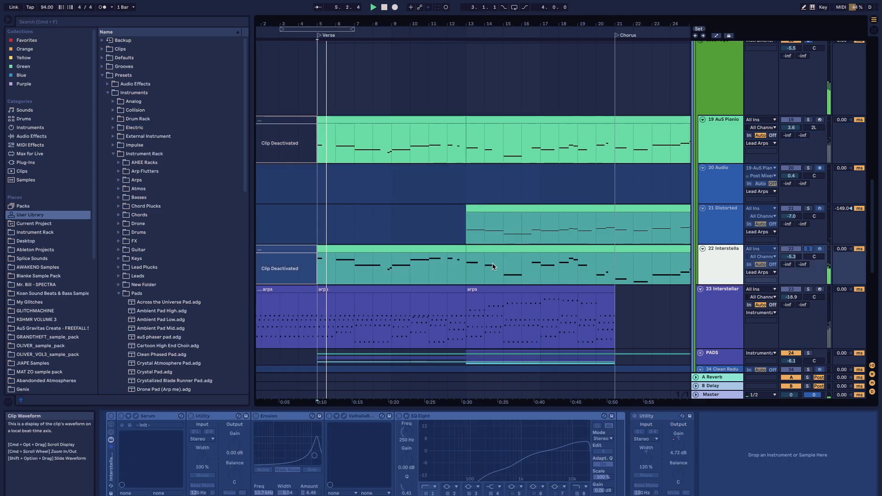
right_click(720, 265)
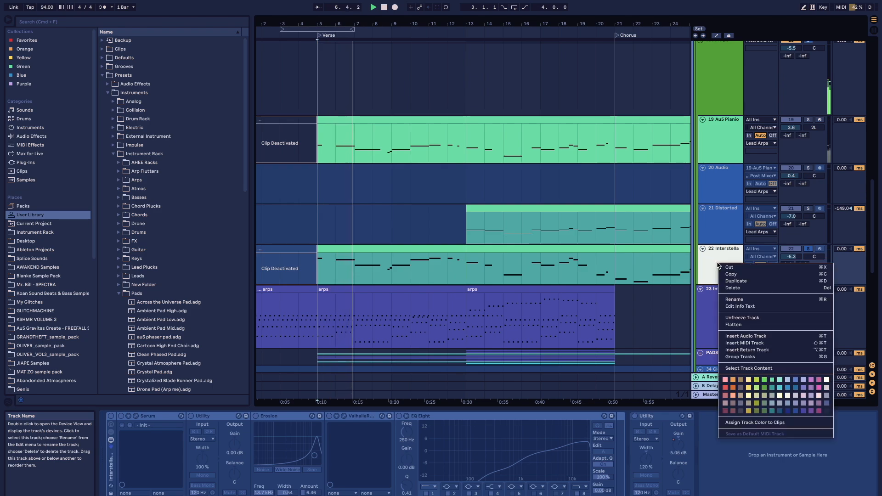
click(734, 319)
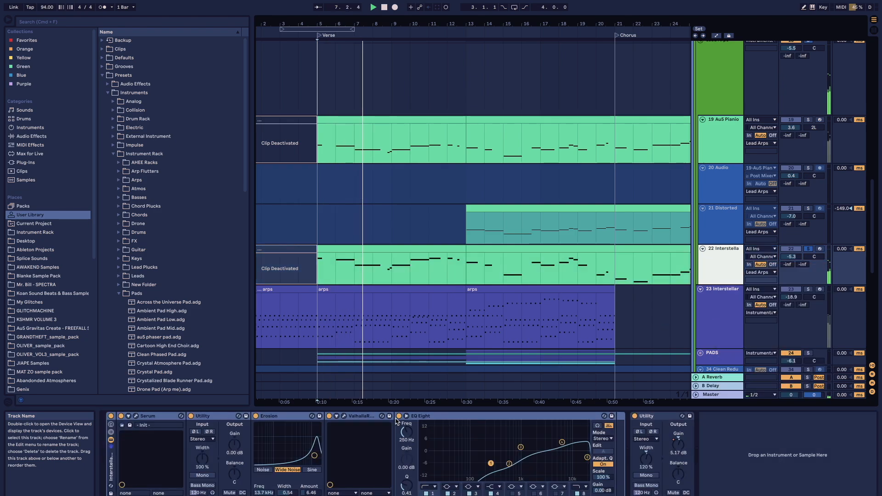
View the ValhallaRoom and Serum plug-in windows of the 22 Interstellar track, closing each again.
click(344, 420)
click(345, 419)
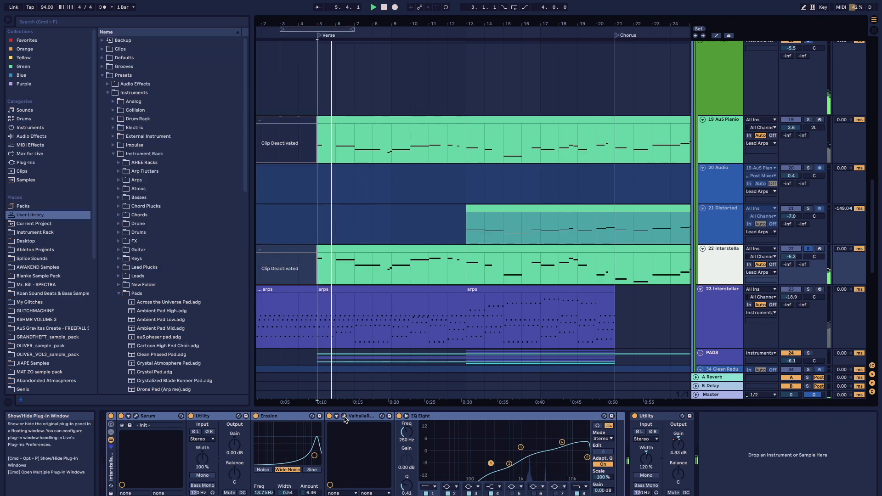
click(136, 417)
click(136, 416)
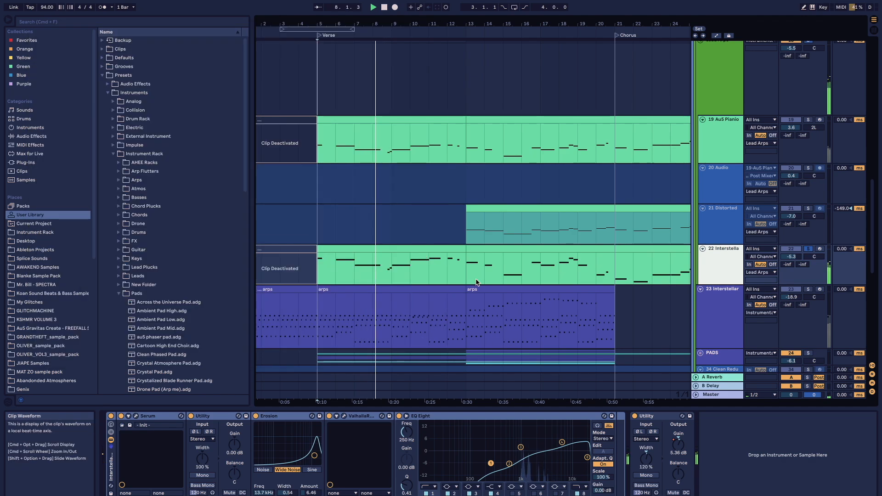
Examine the notes in the 22 Interstellar track's first verse clip, and return to its device chain.
double_click(439, 251)
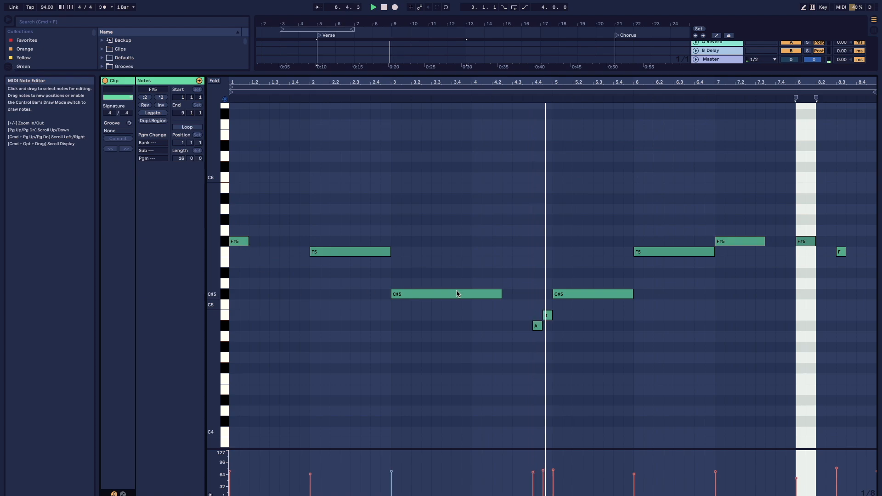
key(shift+Tab)
scroll(621, 199, down, 5)
scroll(621, 199, up, 4)
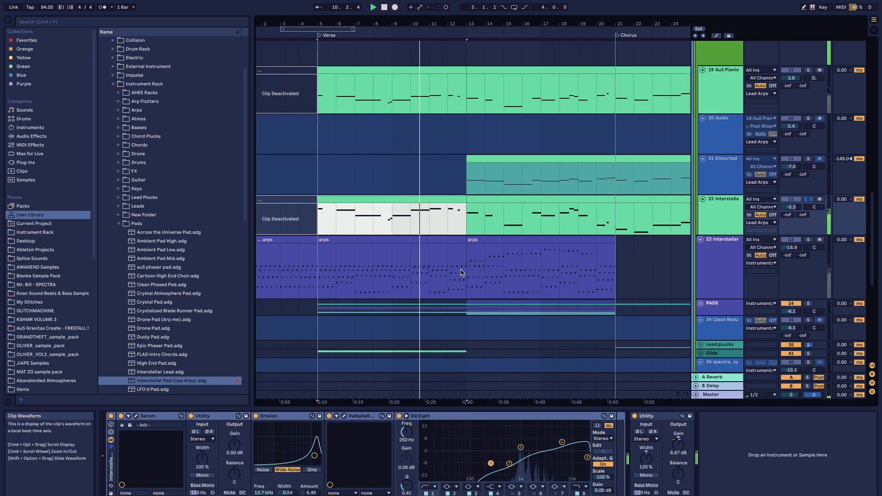
Solo the 21 Distorted track and play it from the start of its clip at bar 13.
scroll(462, 272, up, 1)
click(722, 189)
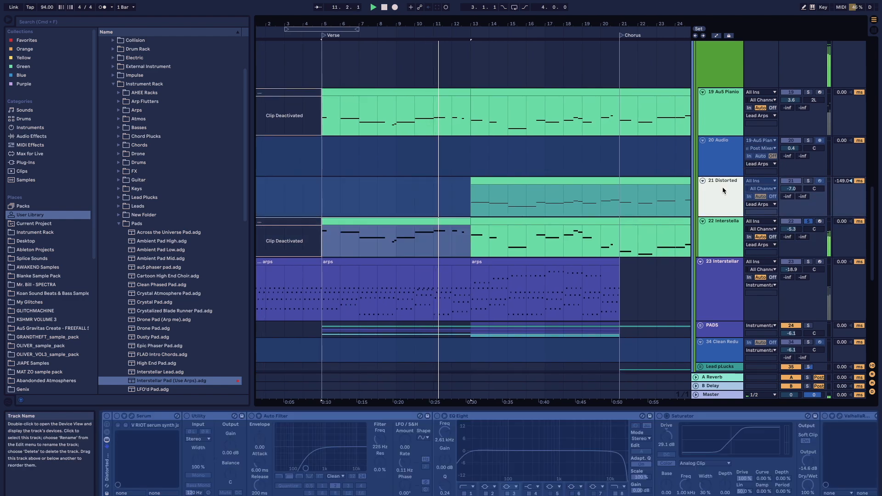
key(s)
key(space)
click(471, 194)
key(space)
scroll(470, 195, up, 2)
scroll(471, 195, right, 2)
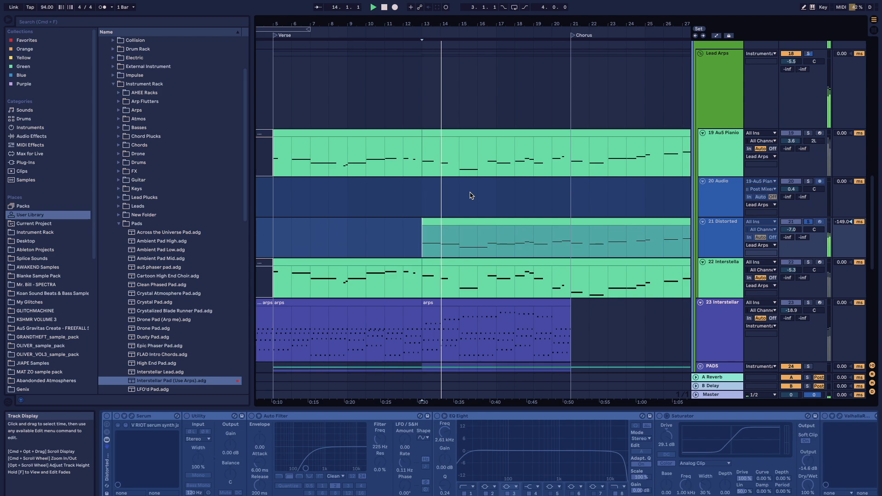
Increase the height of the 21 Distorted track, and add tracks 19 Au5 Piano and 22 Interstellar to the solo.
drag(712, 259, 711, 270)
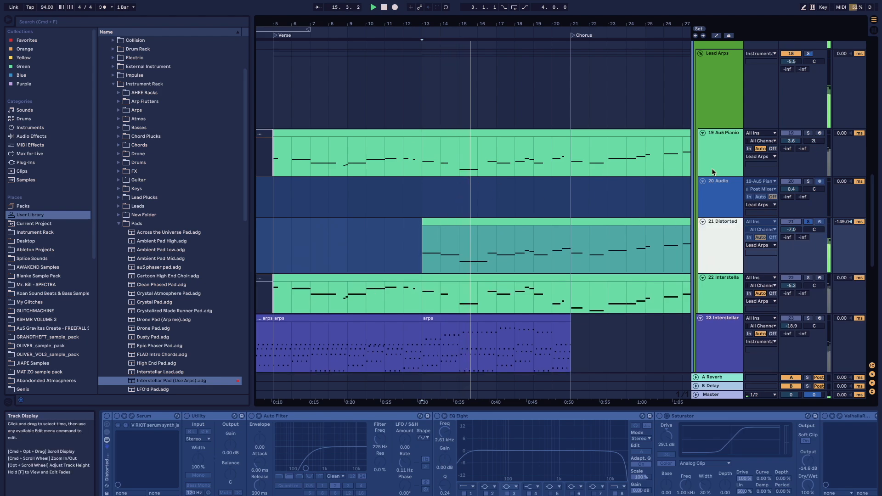
super+click(808, 133)
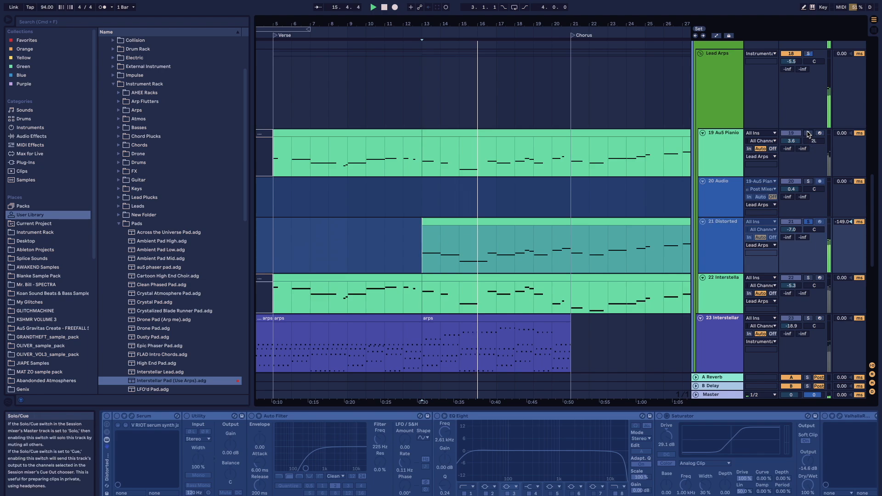
super+click(809, 278)
Unfold the PADS group and select its kajhsdiawh track to show the device chain.
scroll(810, 280, down, 5)
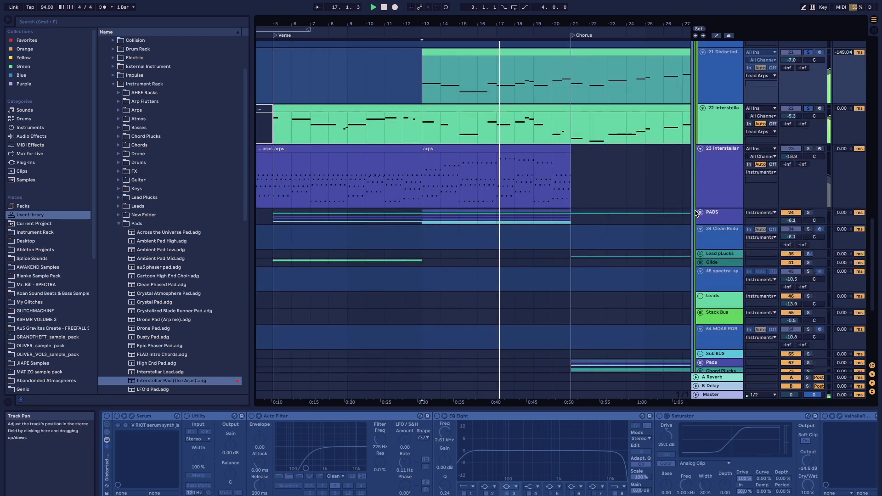
click(700, 213)
scroll(701, 215, down, 5)
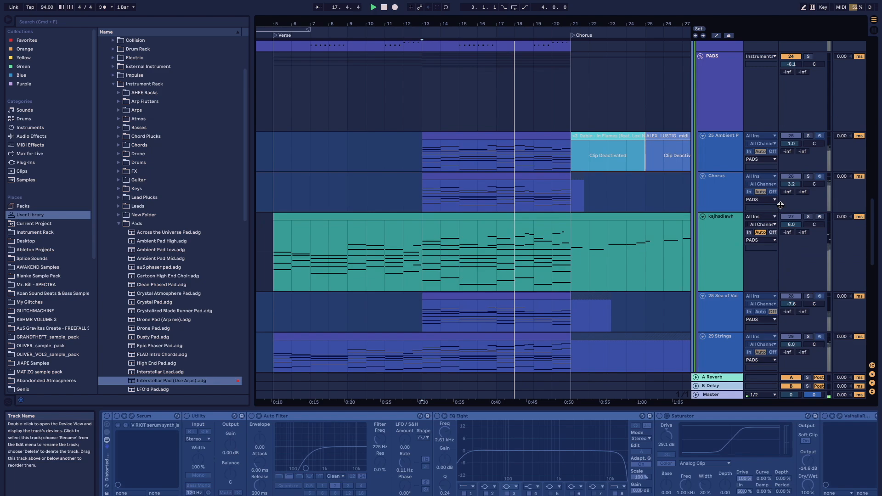
click(814, 220)
scroll(816, 159, down, 3)
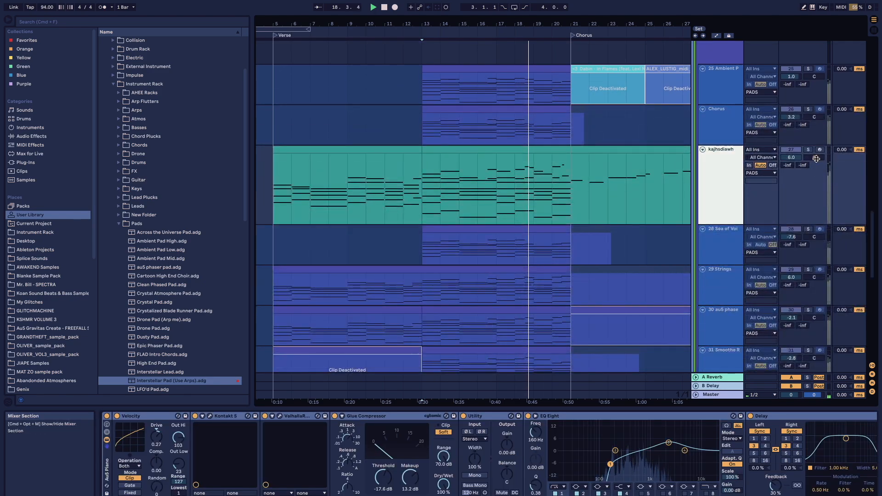
scroll(803, 216, down, 3)
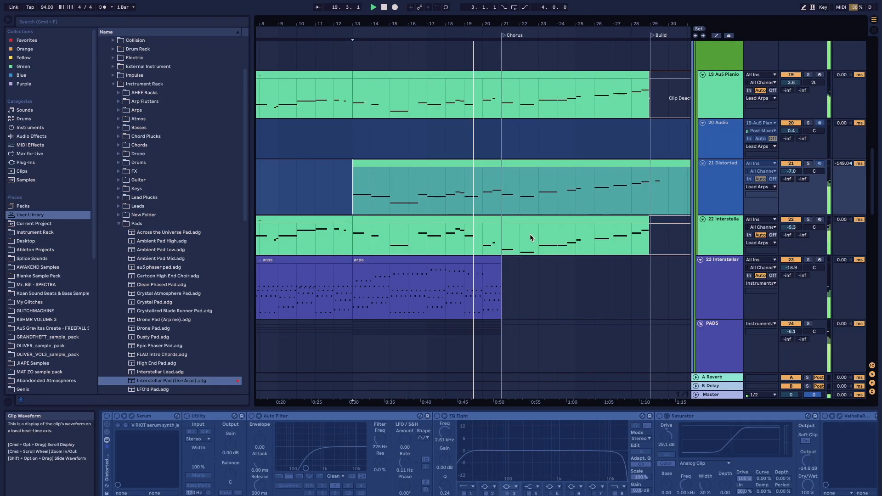
Fold the Lead Arps group in the arrangement.
scroll(531, 235, up, 5)
click(701, 126)
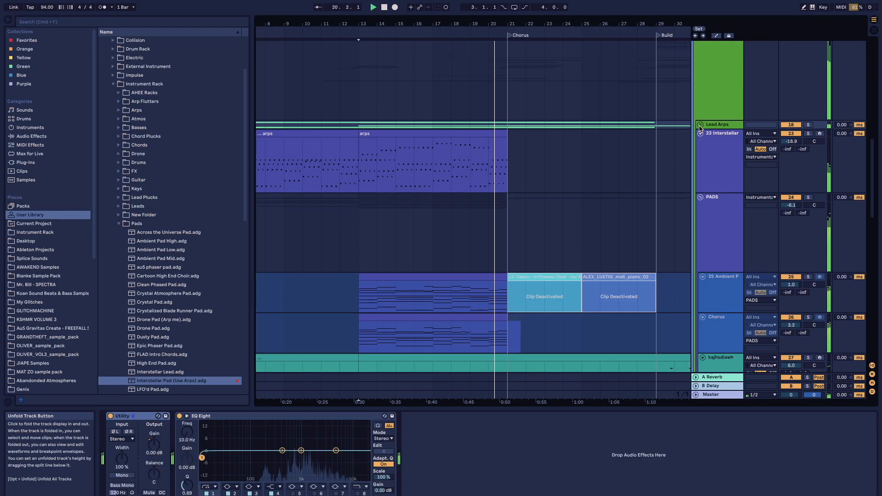
scroll(626, 148, down, 5)
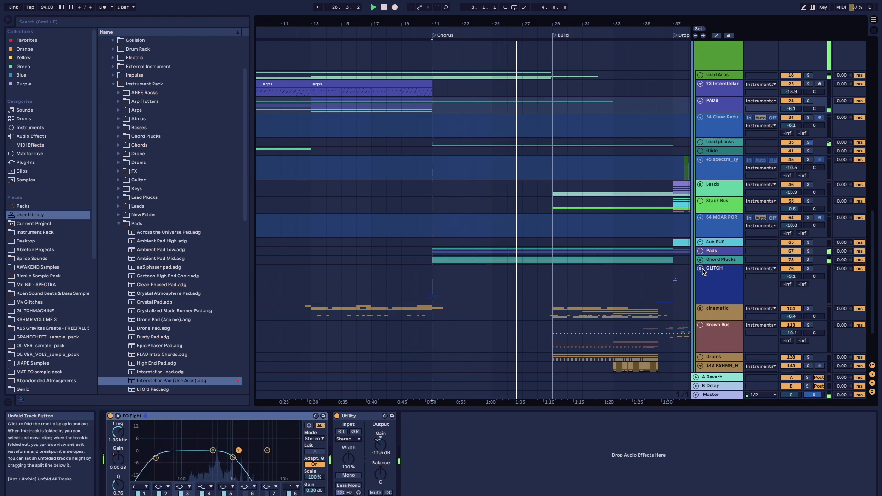
Solo the FX group and restart playback from just before the chorus, at bar 20.
scroll(595, 273, down, 4)
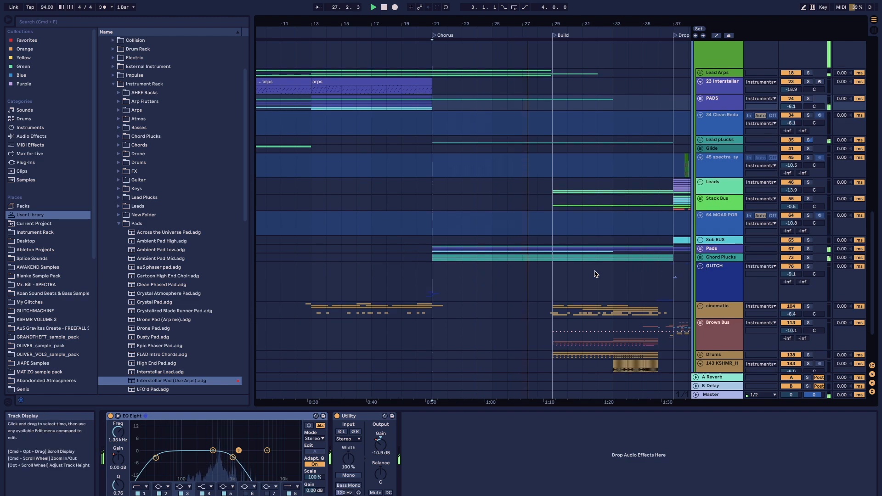
scroll(596, 274, down, 2)
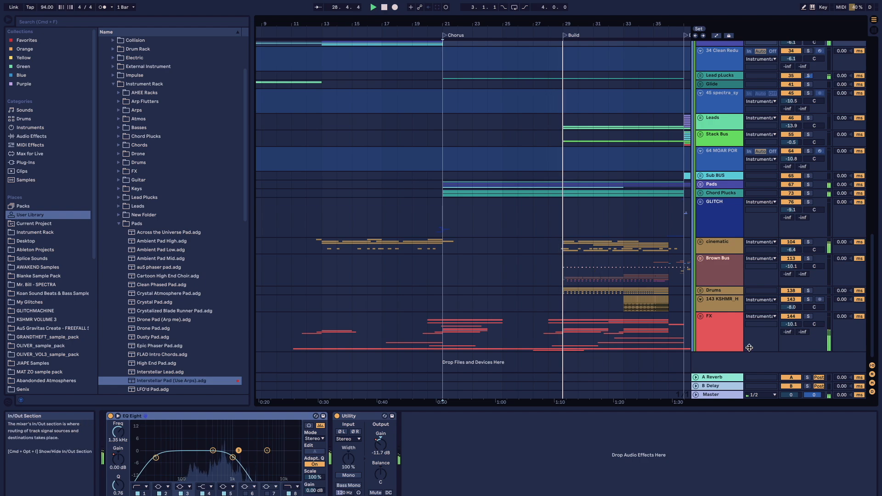
click(726, 337)
key(s)
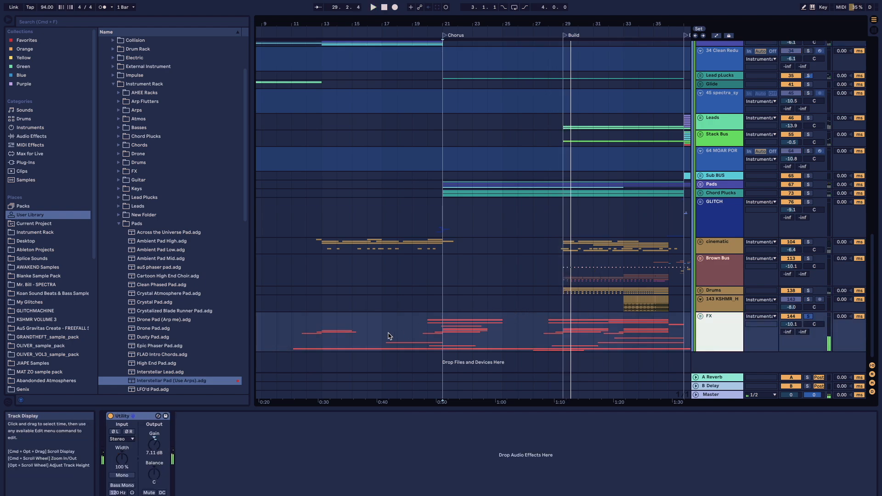
key(space)
click(418, 334)
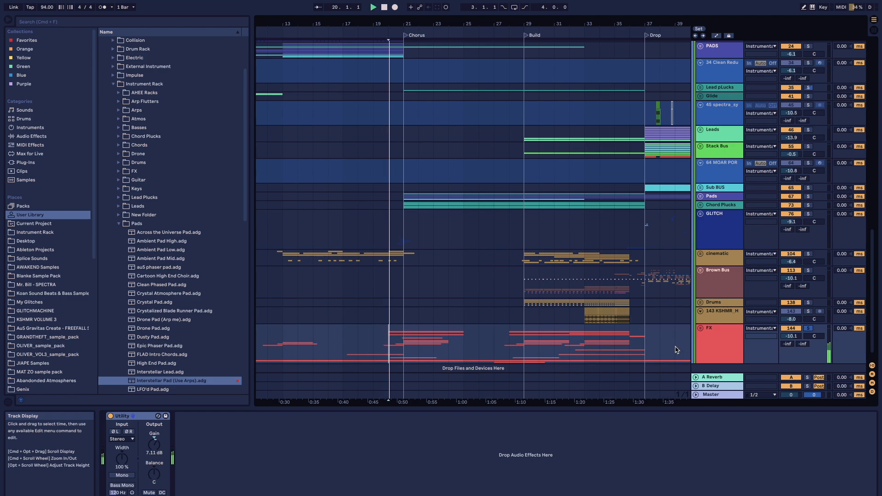
Unfold the FX group and examine its impact and sweep clips around the start of the chorus.
click(701, 329)
scroll(430, 274, down, 5)
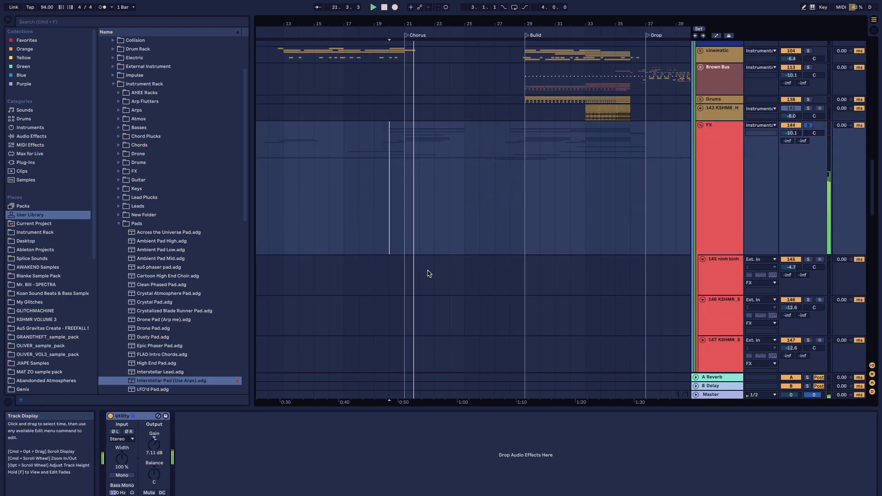
scroll(428, 274, down, 9)
scroll(422, 263, down, 1)
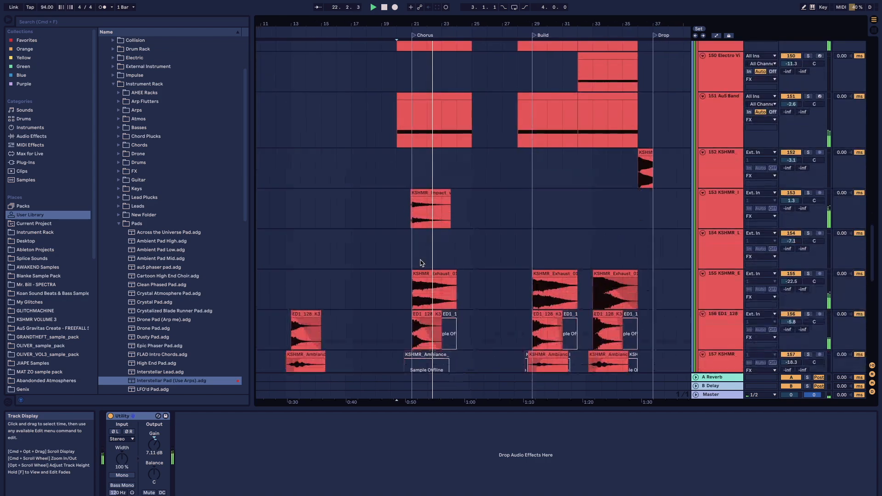
scroll(421, 213, up, 5)
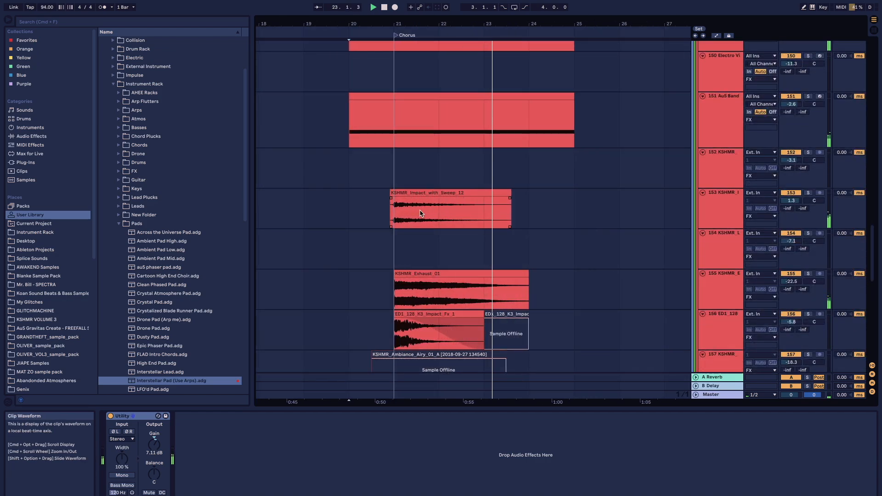
Solo and play the KSHMR_Impact_with_Sweep_12 clip, and view its track's Valhalla reverb settings.
click(391, 211)
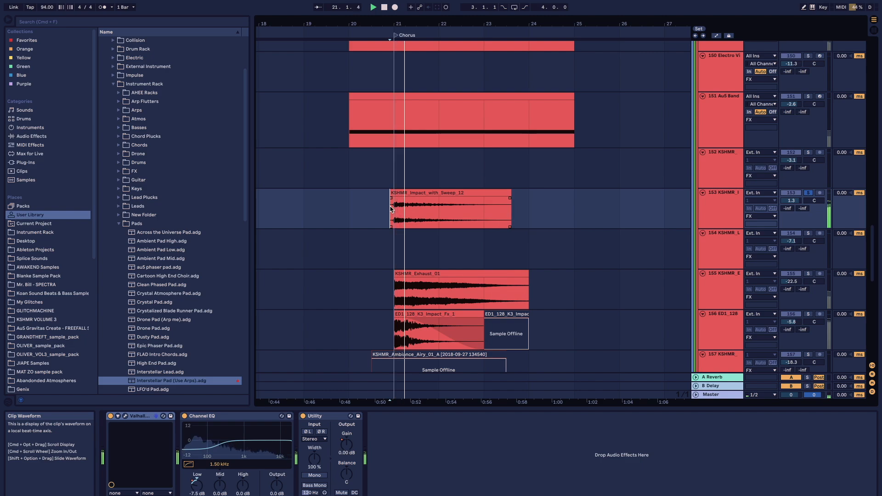
click(126, 417)
click(126, 417)
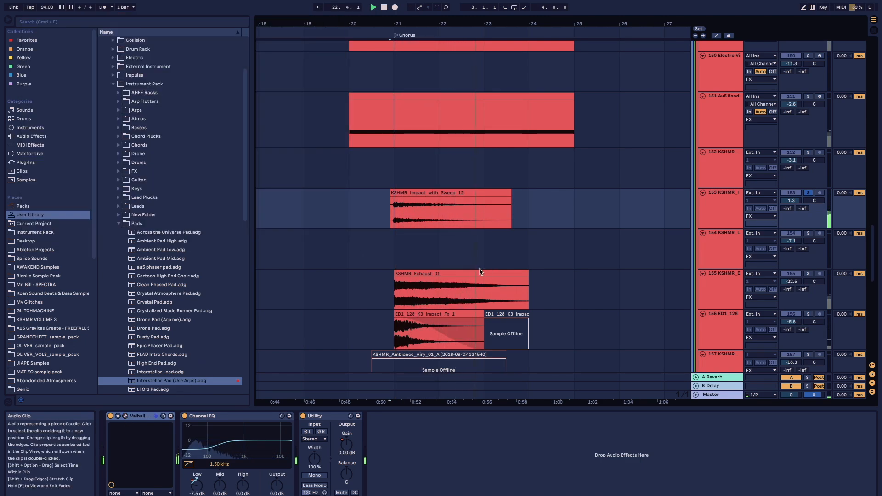
Audition the KSHMR_Exhaust_01 and ED1_128_K3_Impact_Fx_1 clips in solo, and inspect a low band of the latter's EQ Eight.
click(457, 273)
scroll(459, 275, down, 5)
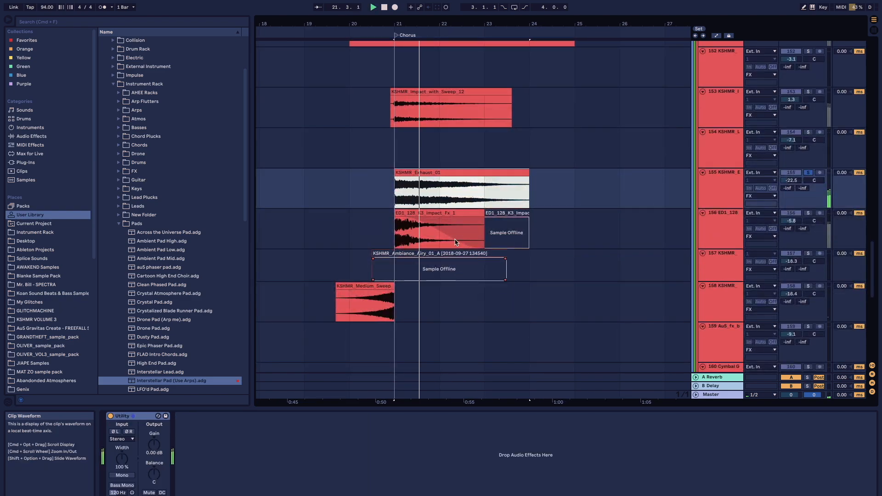
click(450, 215)
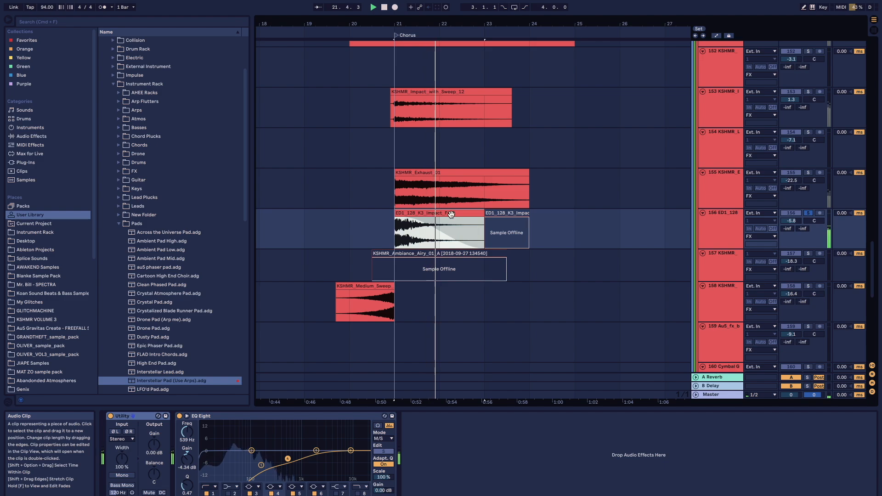
click(261, 465)
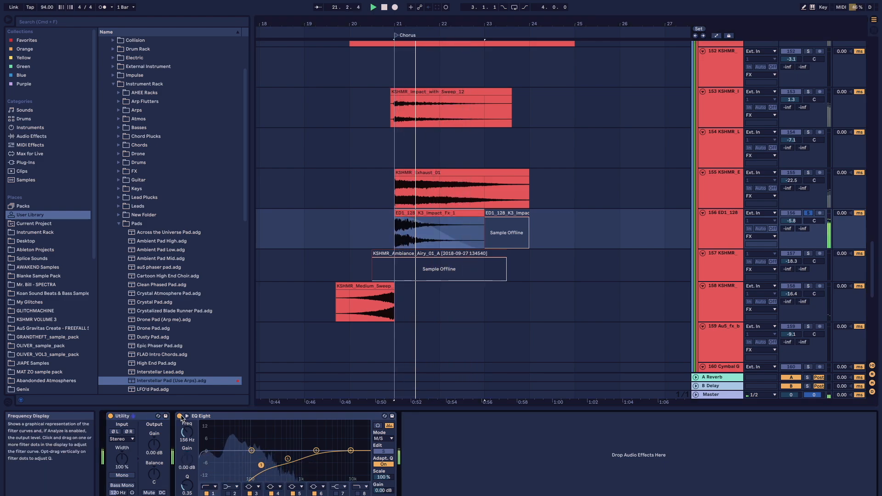
Solo the KSHMR_Medium_Sweep track and play its sweep from bar 20 into the chorus.
scroll(358, 187, down, 4)
click(348, 175)
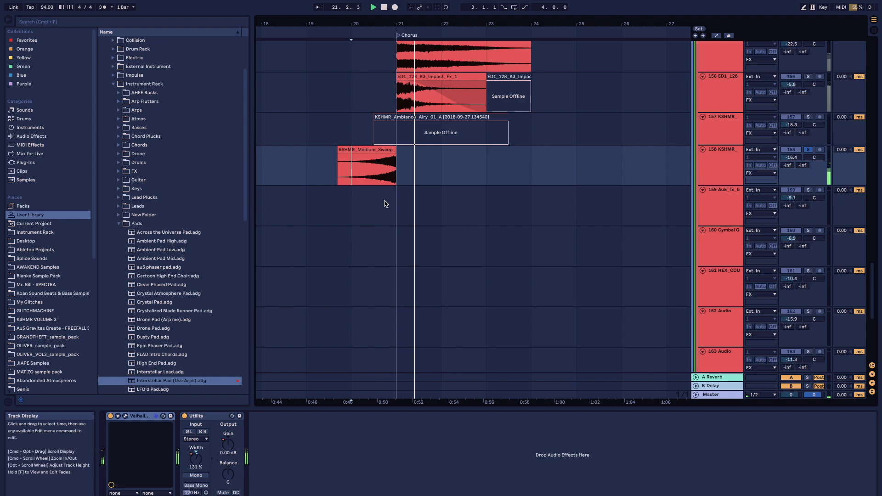
Check the ValhallaRoom reverb settings on the KSHMR_Medium_Sweep track and close the plug-in window.
click(125, 416)
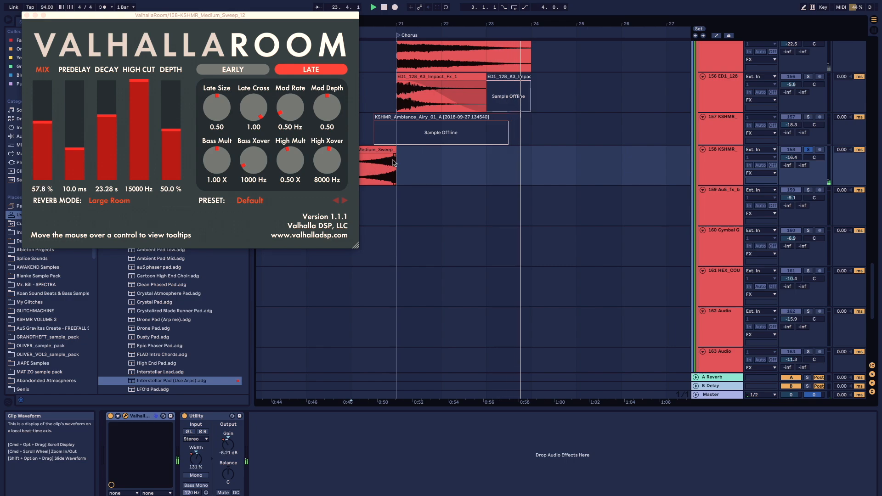
click(27, 16)
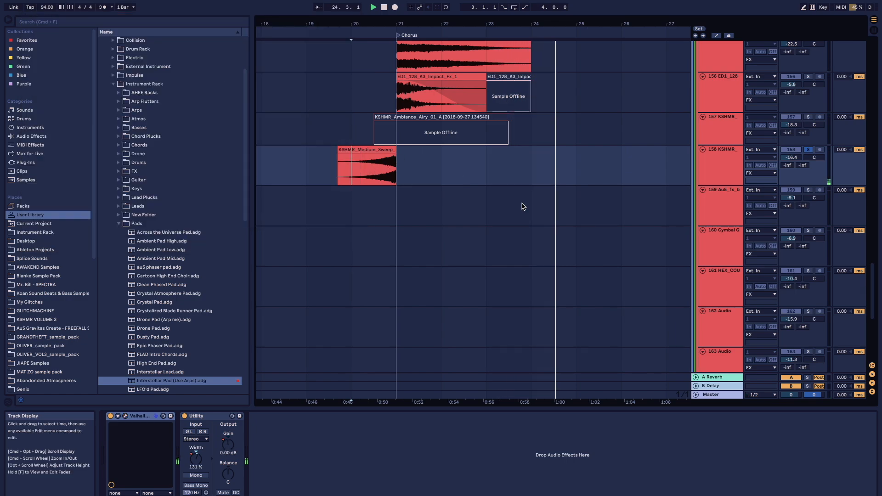
Solo the whole FX group and play its combined clips from bar 20 into the chorus.
scroll(522, 206, up, 10)
scroll(522, 206, up, 8)
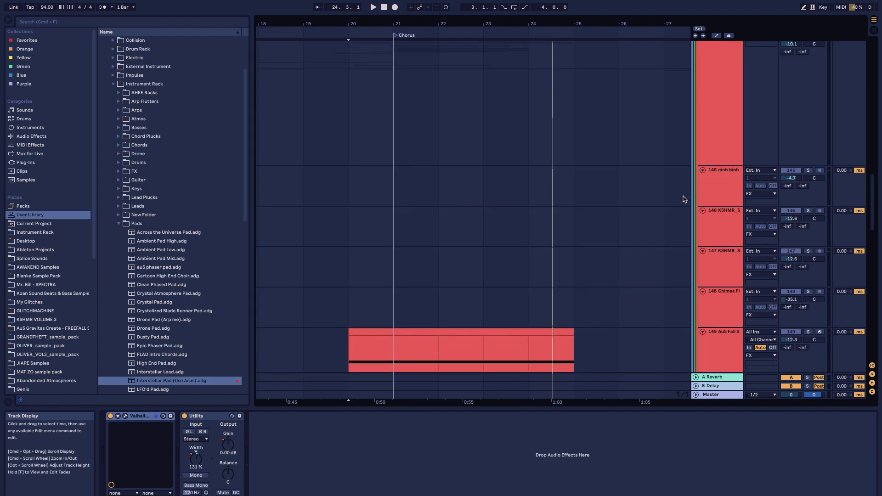
click(726, 162)
click(350, 146)
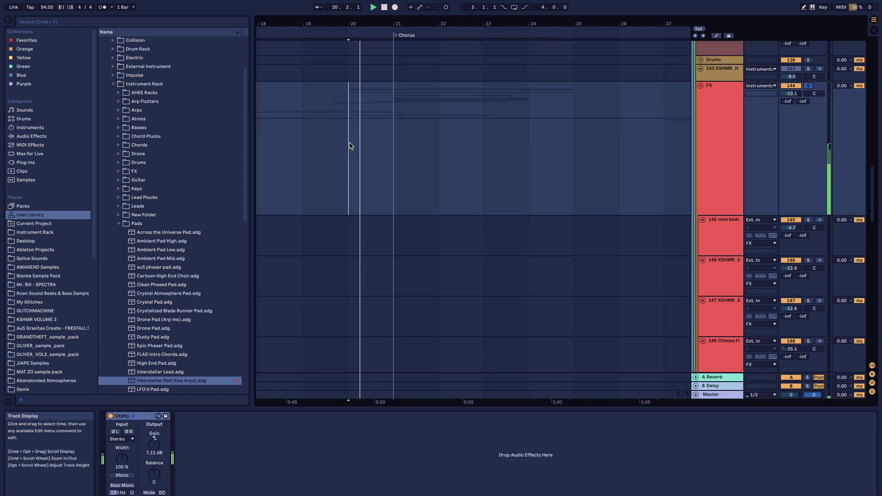
key(minus)
key(minus)
scroll(349, 146, down, 5)
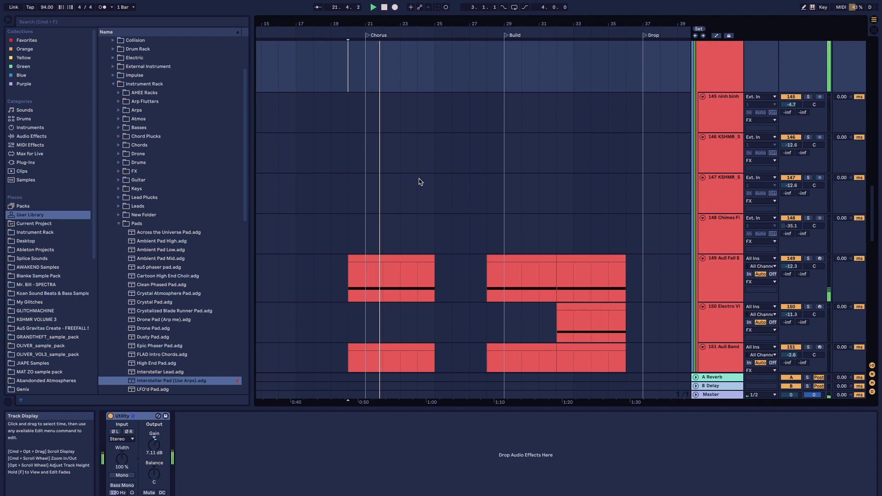
Stop playback and fold the FX group.
scroll(419, 181, up, 5)
scroll(590, 137, up, 2)
click(700, 163)
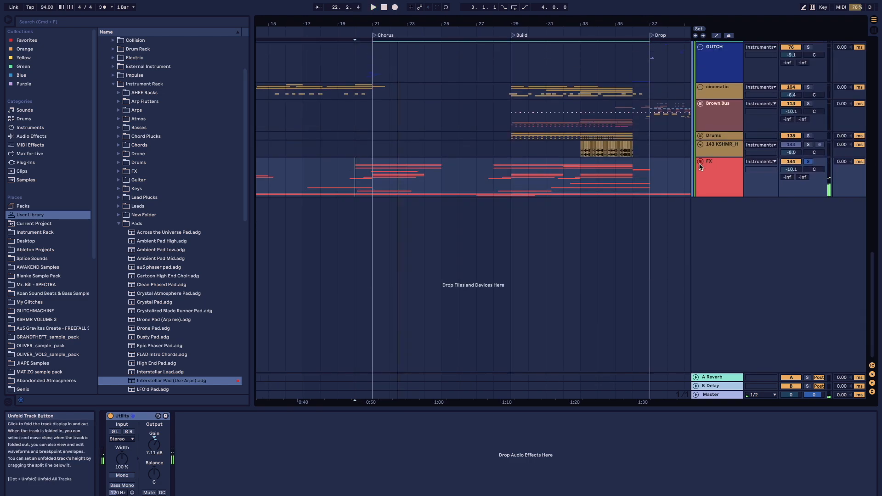
Unfold and solo the Chord Plucks group and play it from the start of the chorus.
click(715, 171)
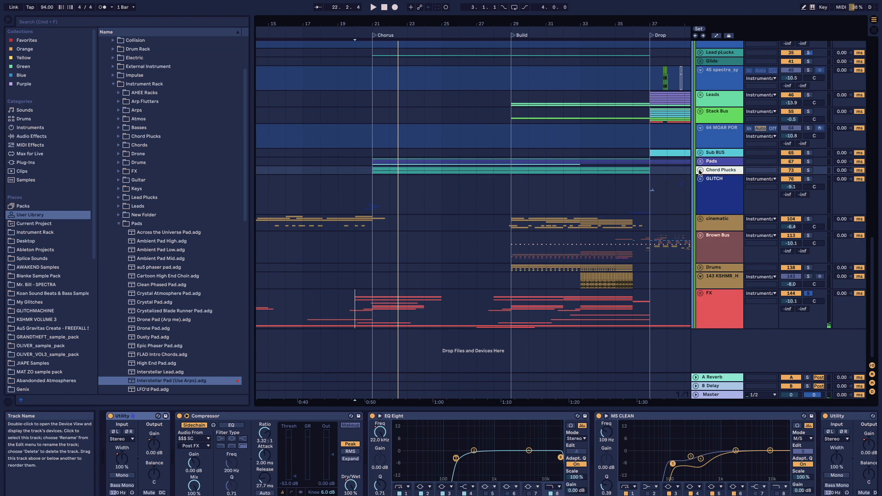
click(700, 170)
scroll(723, 181, down, 3)
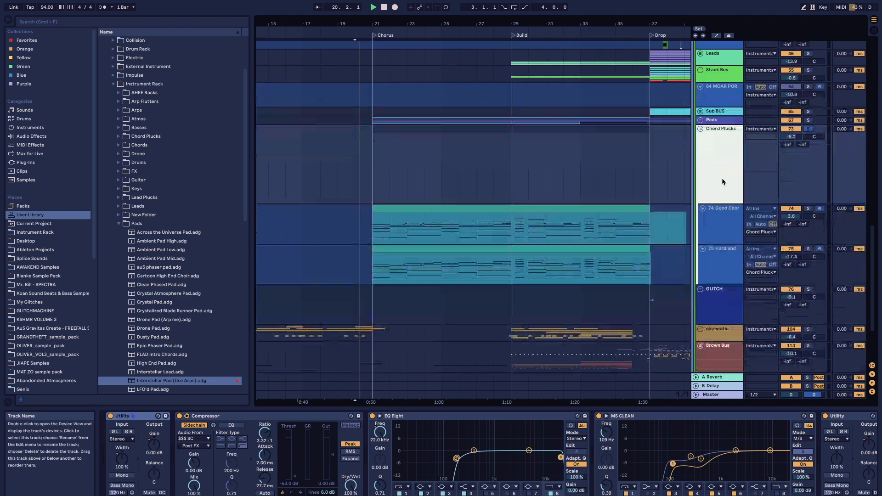
click(375, 154)
scroll(376, 155, down, 2)
key(space)
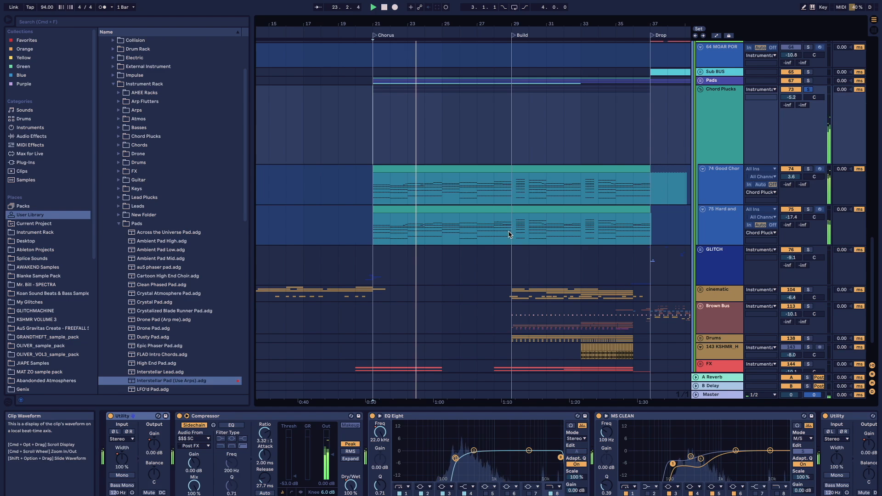
Compare the two Chord Plucks layers by soloing each in turn during playback, and clear the solos to hear them in the full mix.
click(717, 184)
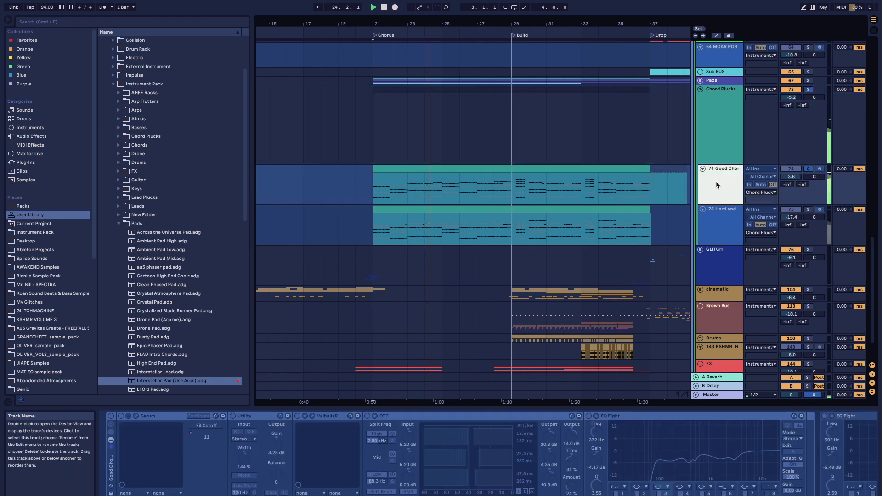
click(714, 228)
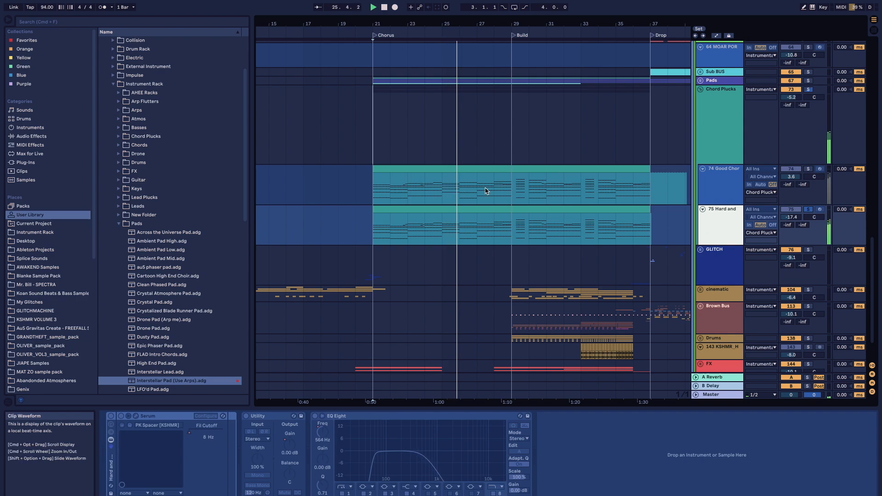
click(726, 187)
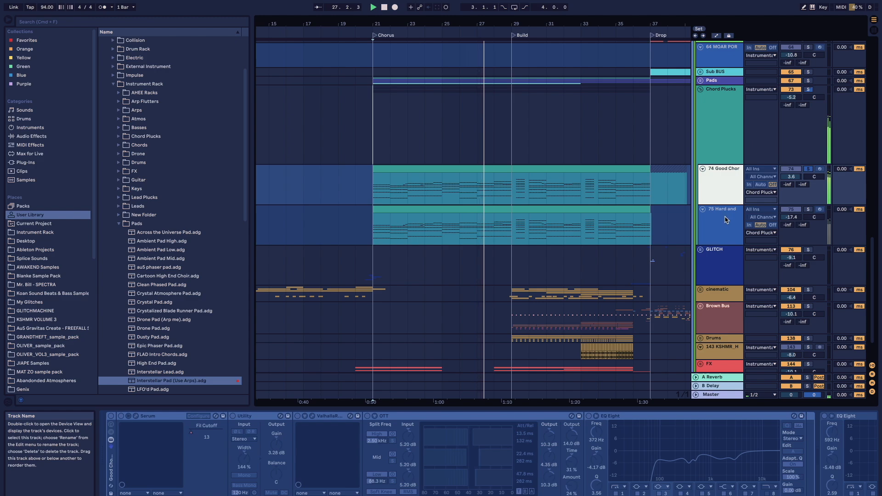
click(722, 231)
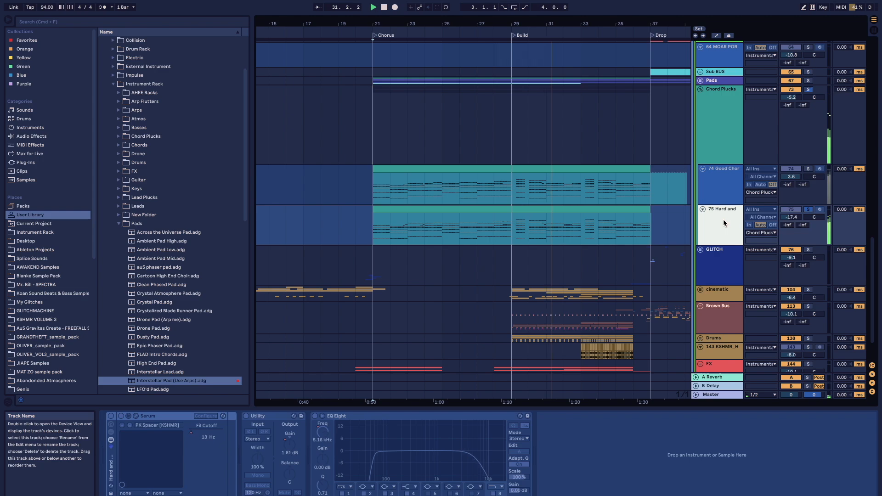
click(723, 196)
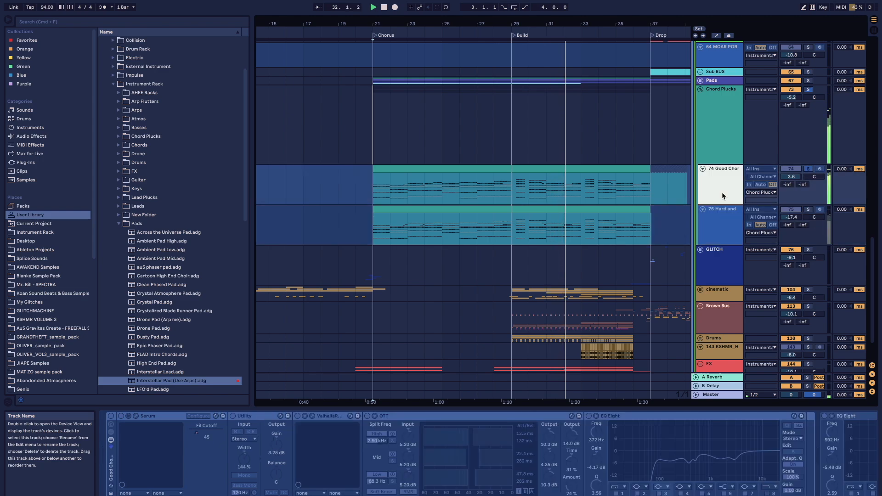
shift+click(724, 224)
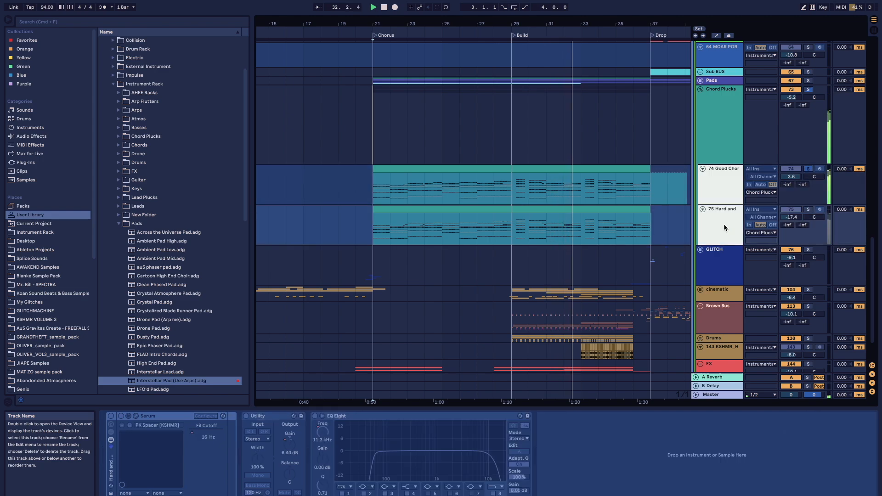
click(808, 209)
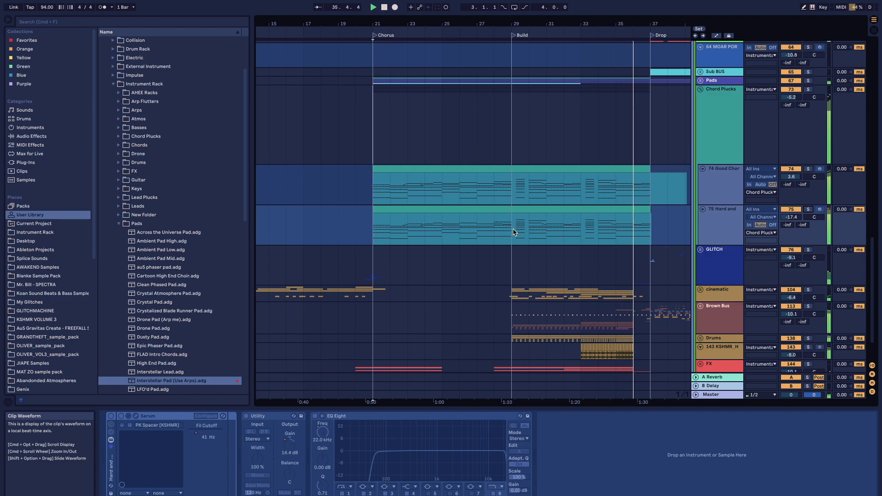
Unfreeze the Good Chord Plucks track.
scroll(515, 232, up, 2)
click(727, 233)
right_click(716, 231)
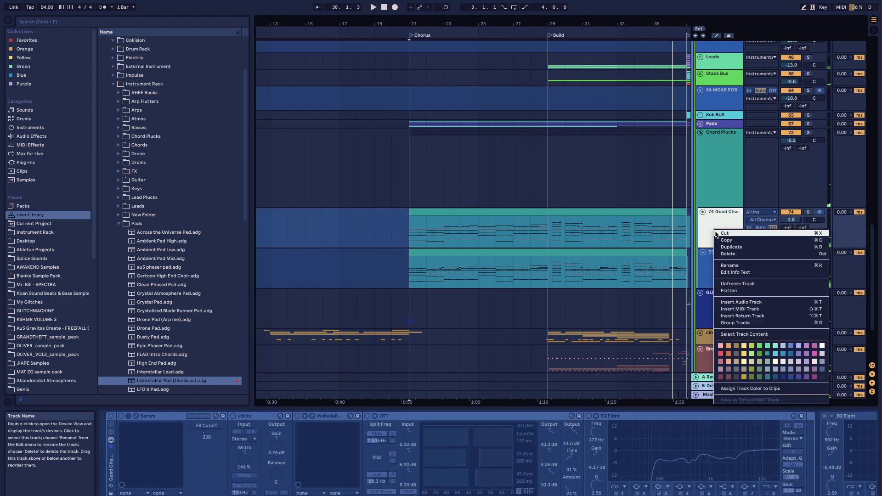
click(746, 283)
Enlarge the Good Chord Plucks track and examine the chord notes in its clip at the start of the chorus.
scroll(508, 262, down, 3)
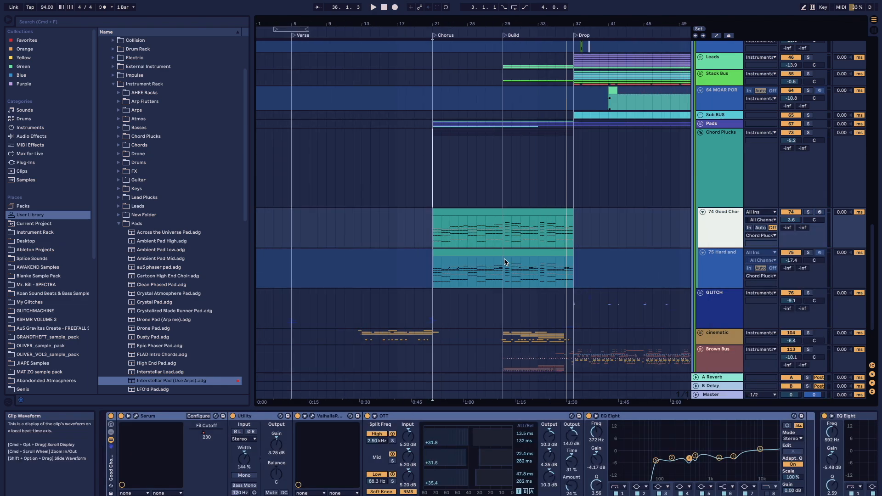
scroll(415, 250, up, 2)
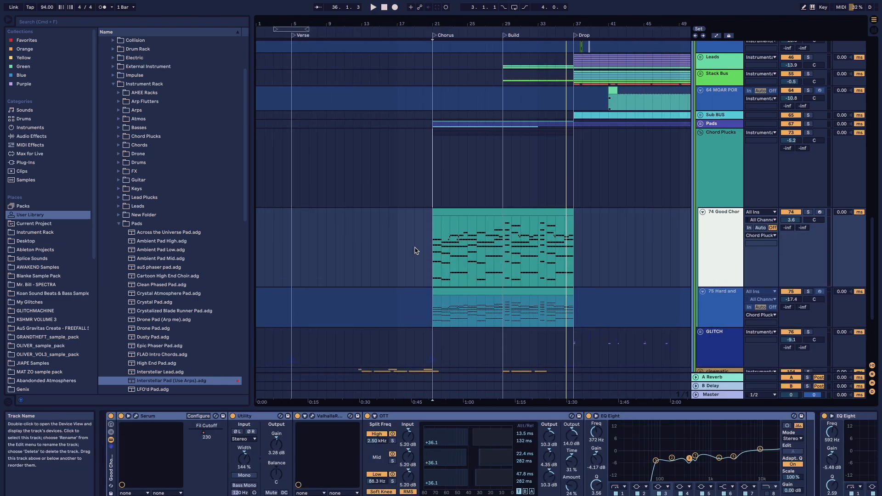
scroll(434, 250, up, 2)
scroll(434, 251, up, 2)
click(464, 212)
double_click(465, 213)
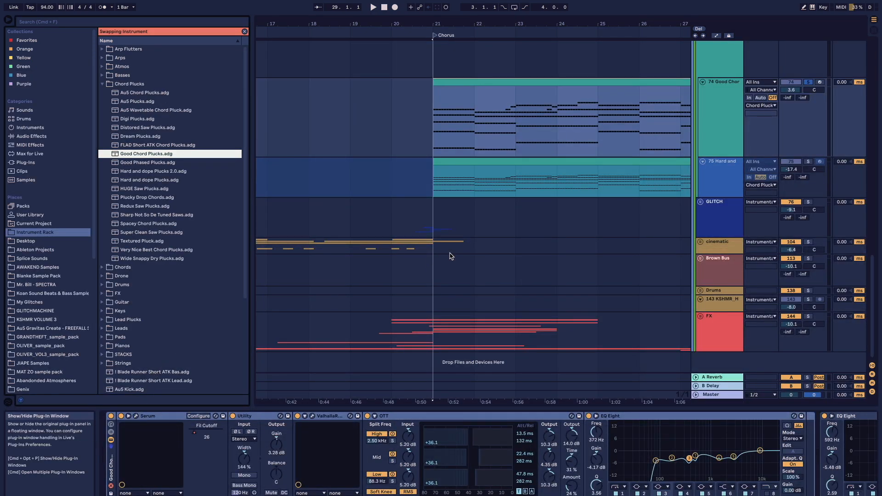
Open the track's Serum instrument and examine its oscillators, envelope and LFO 2 fine-pitch modulation while playing the chorus in solo.
key(super+alt+p)
key(space)
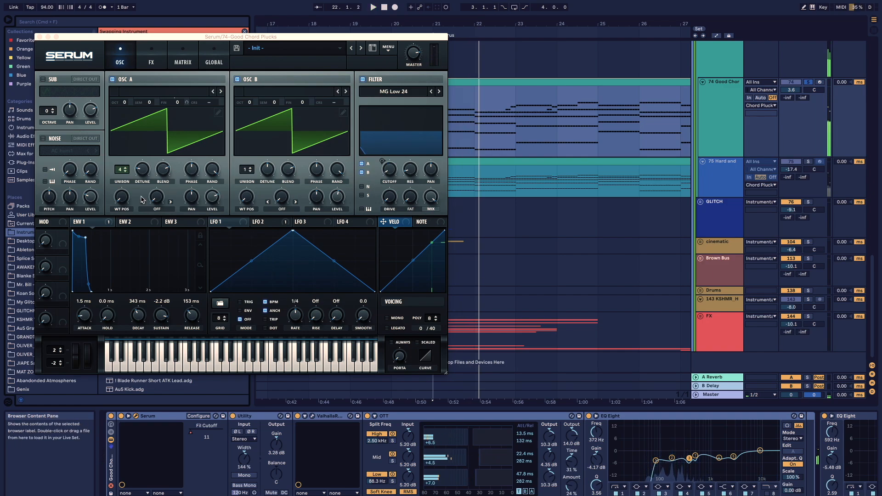
key(space)
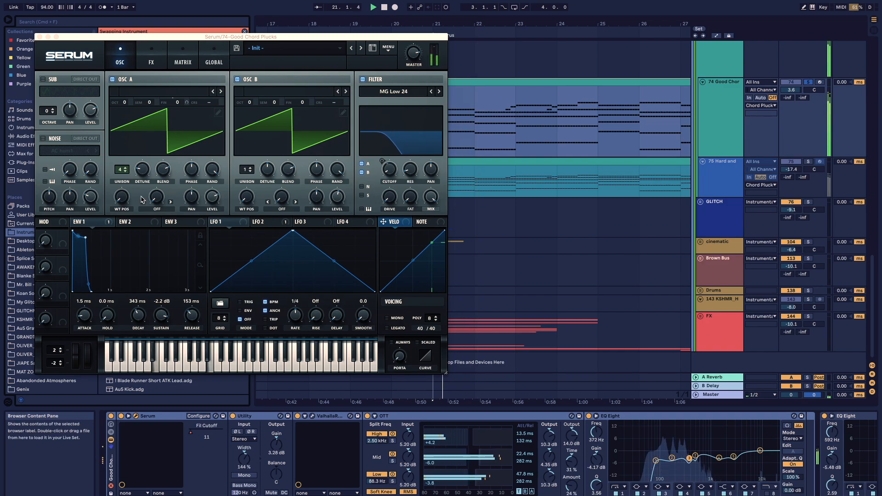
click(280, 223)
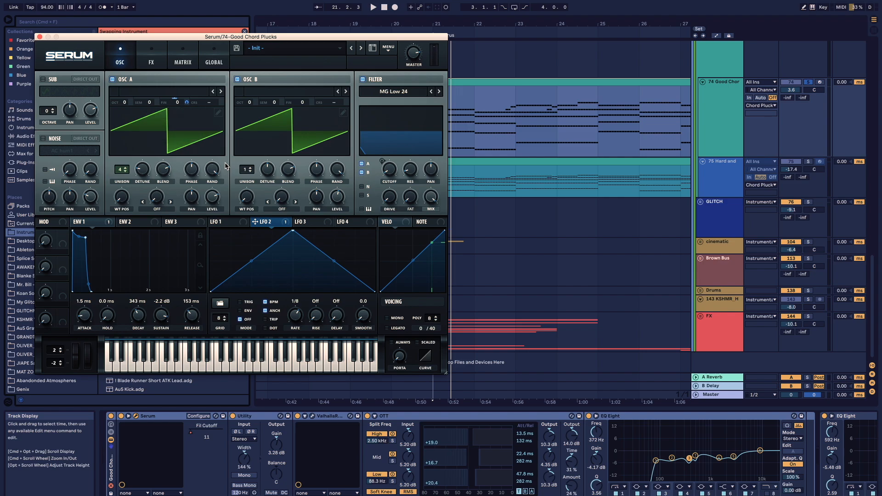
key(space)
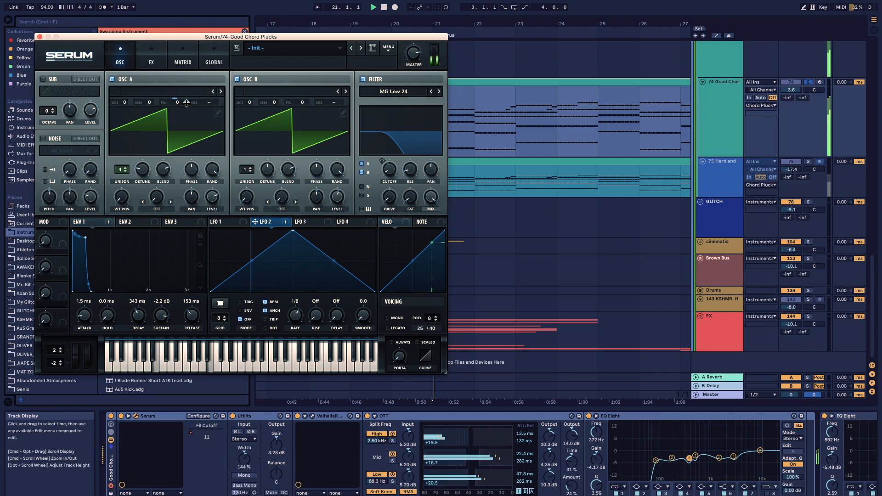
mouse_move(187, 102)
mouse_down()
mouse_move(189, 27)
mouse_move(188, 103)
mouse_up()
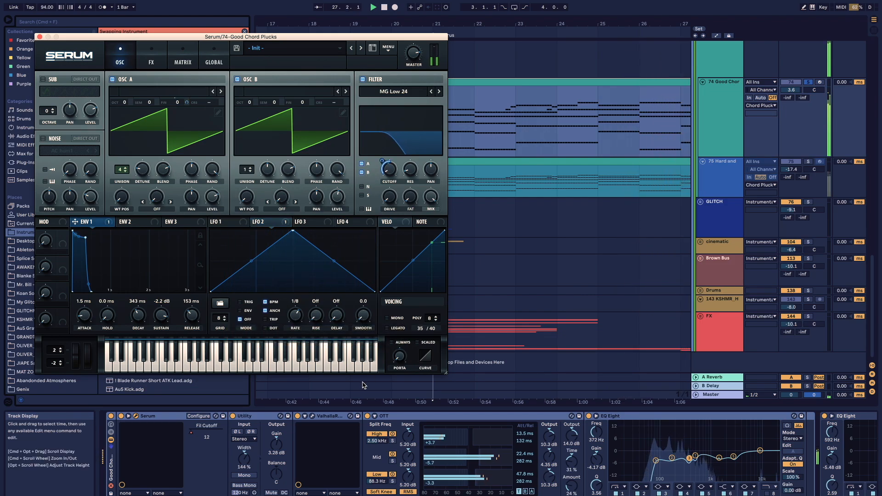
Review Serum's effects rack while playing from bar 25, switching the distortion off and back on to compare.
click(150, 51)
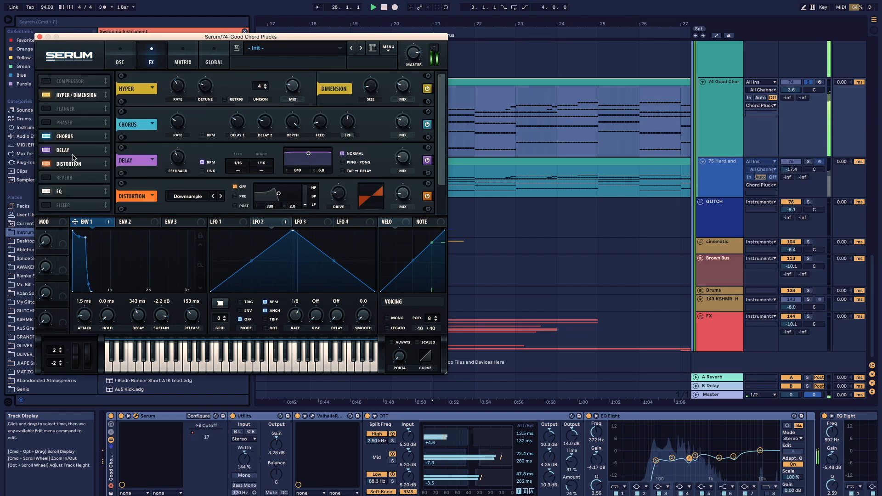
key(space)
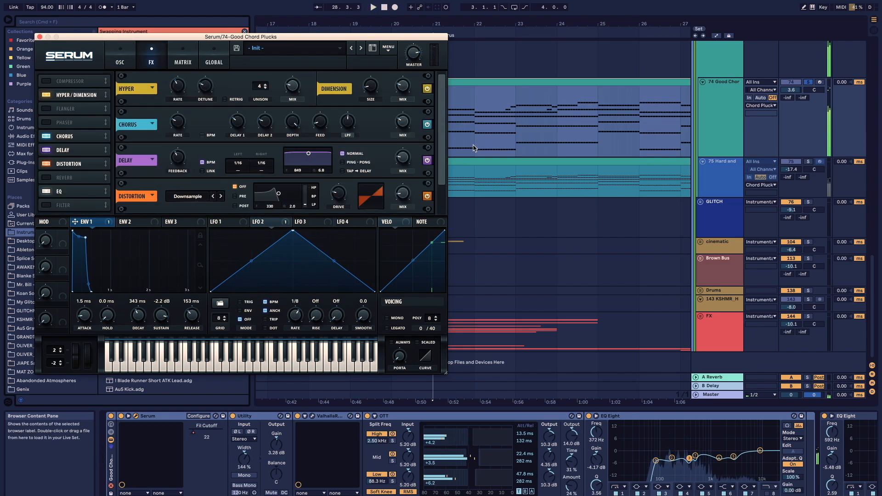
click(463, 151)
scroll(464, 151, right, 2)
key(space)
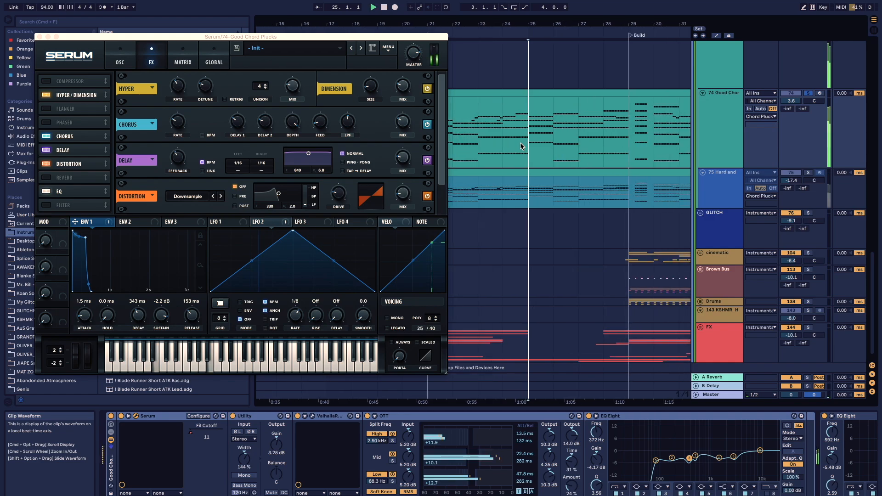
click(50, 165)
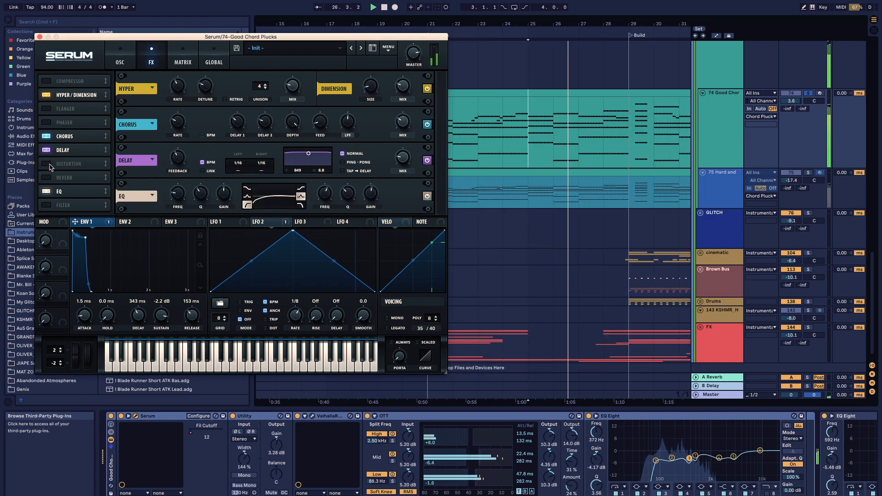
click(50, 164)
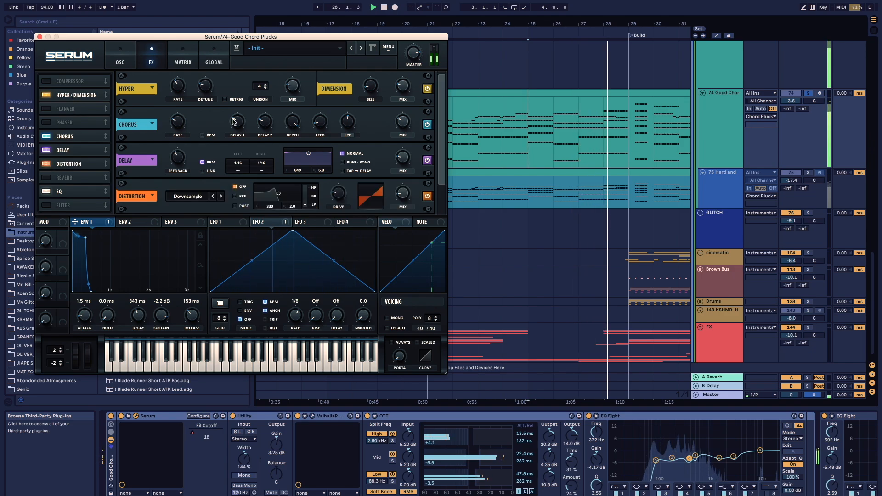
Show the Good Chord Plucks track's Fil Cutoff automation and play from bar 25 alongside Serum's filter display.
click(120, 56)
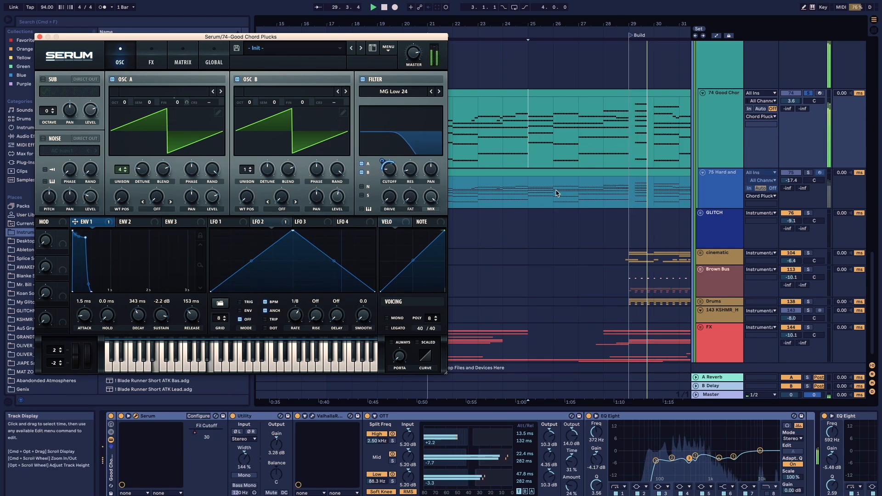
key(a)
click(720, 111)
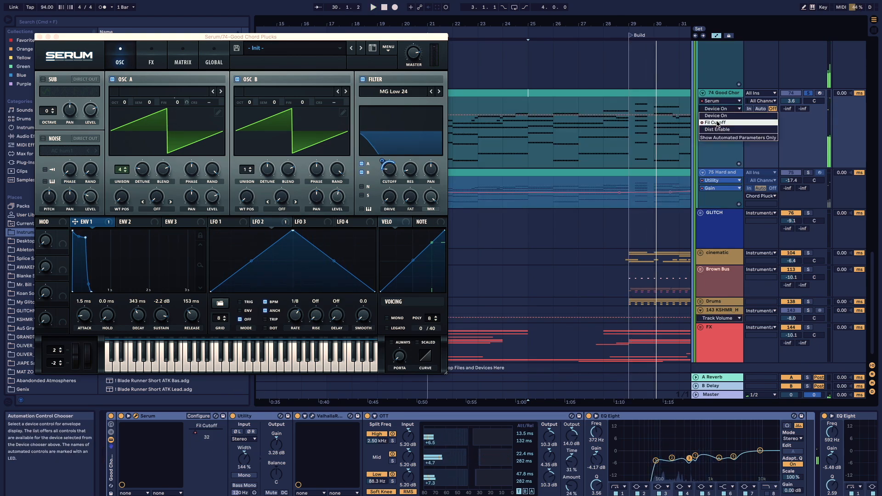
click(723, 122)
scroll(538, 164, down, 4)
key(space)
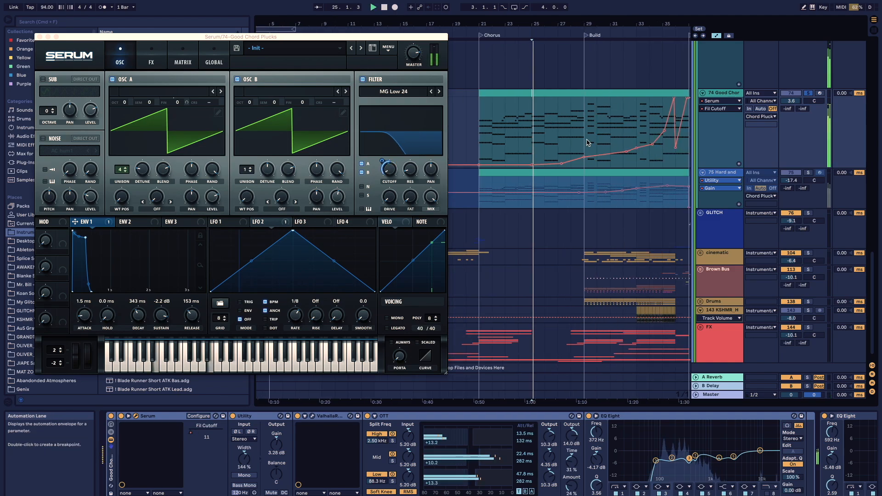
key(space)
Play the plucks from the start of the chorus and inspect the OTT and EQ Eight devices in the effects chain.
click(481, 133)
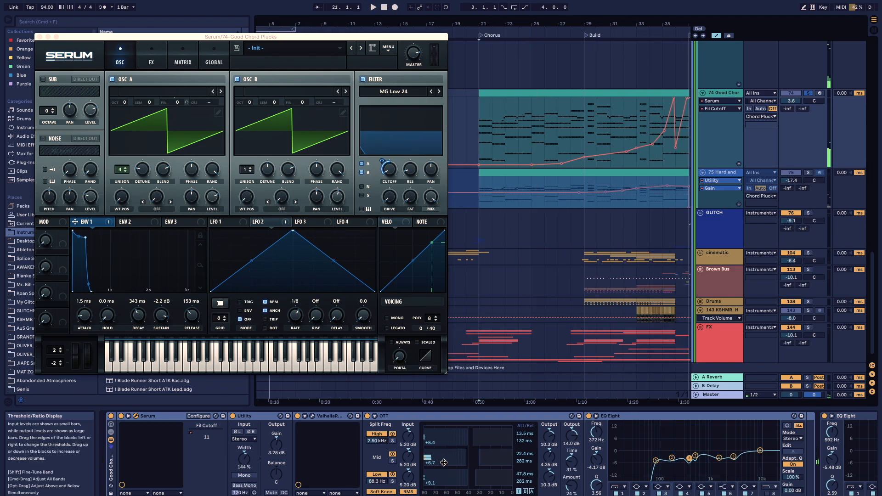
scroll(444, 462, right, 5)
key(space)
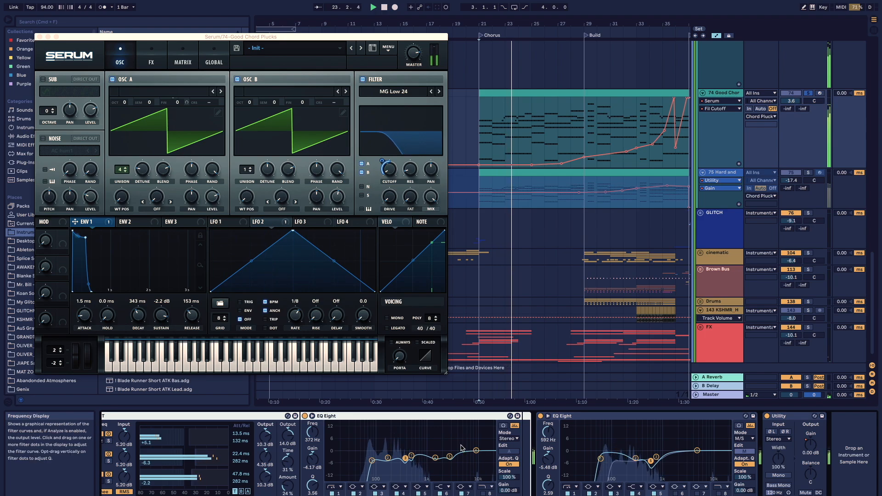
Play the plucks with the first EQ Eight bypassed, show the second EQ Eight's side curve, and switch the first one back on.
key(space)
click(435, 417)
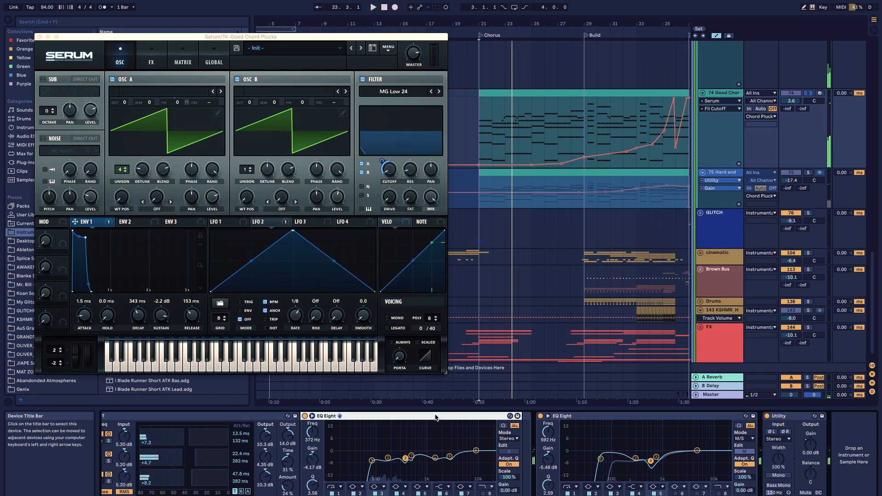
click(388, 458)
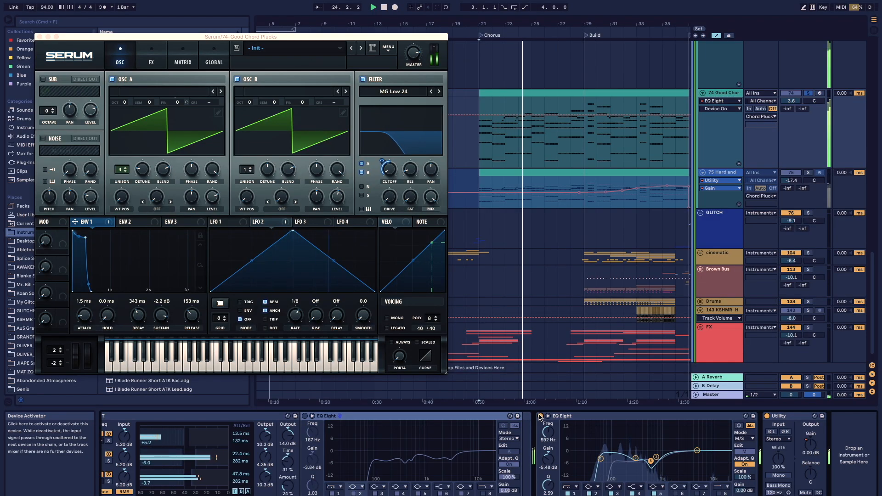
click(749, 451)
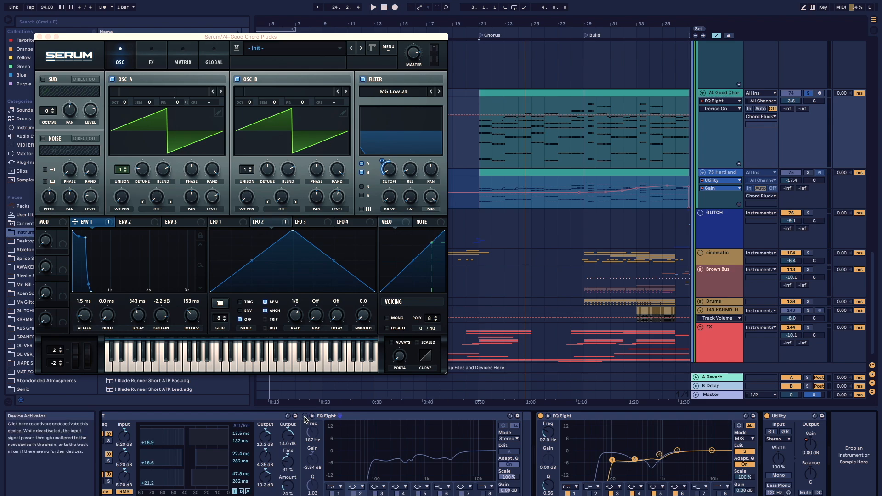
key(space)
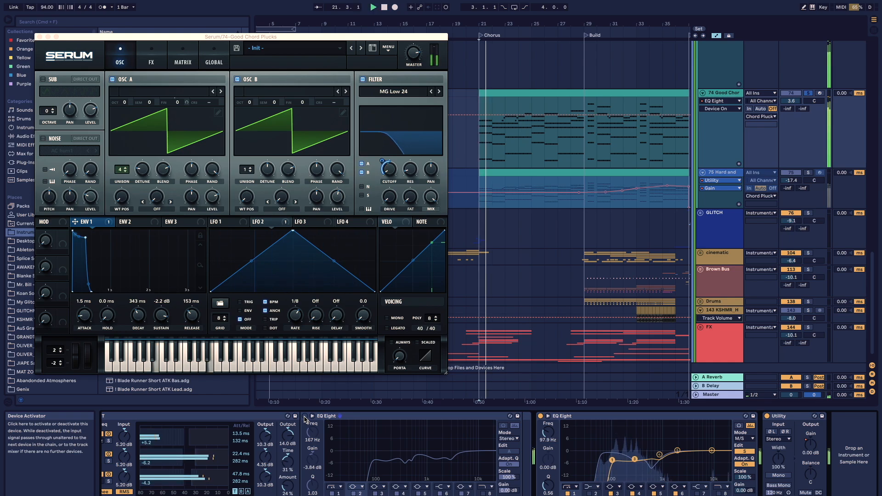
click(305, 416)
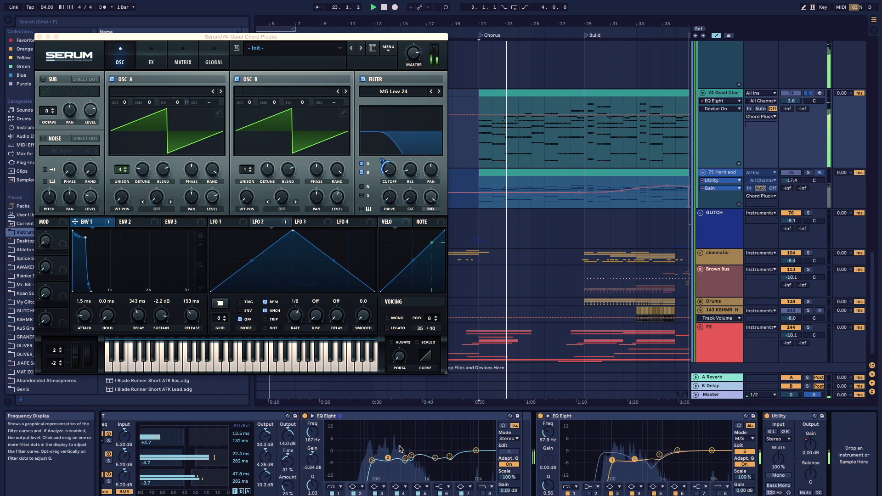
Close Serum, hide the automation, and solo the enlarged track 75 Hard and dope plucks, playing from the Build at bar 29.
scroll(588, 151, right, 3)
scroll(588, 152, up, 1)
click(318, 38)
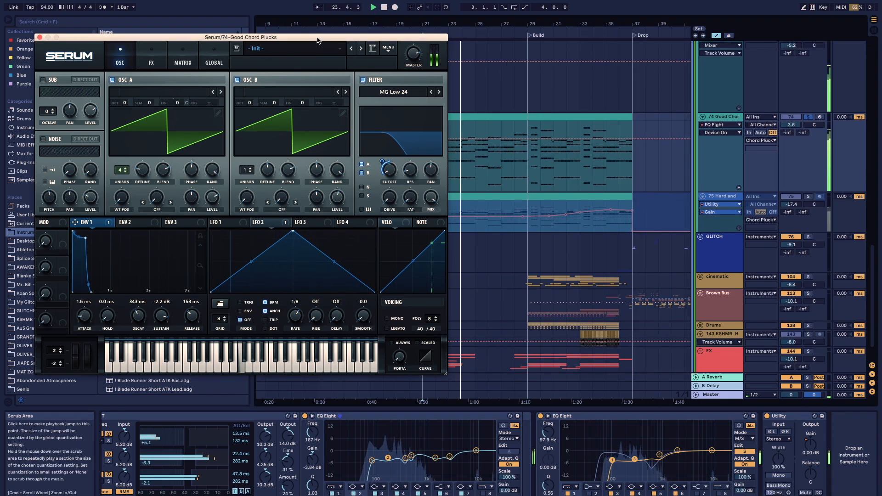
key(super+w)
key(a)
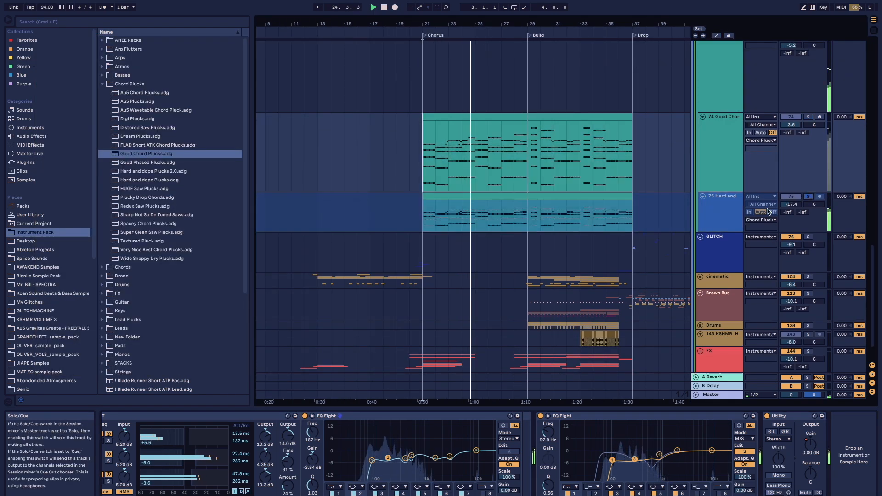
drag(710, 232, 710, 263)
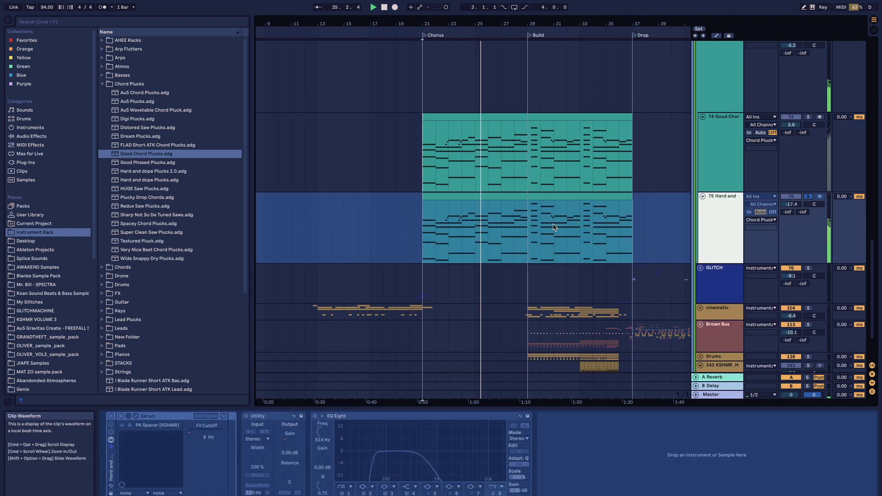
click(531, 220)
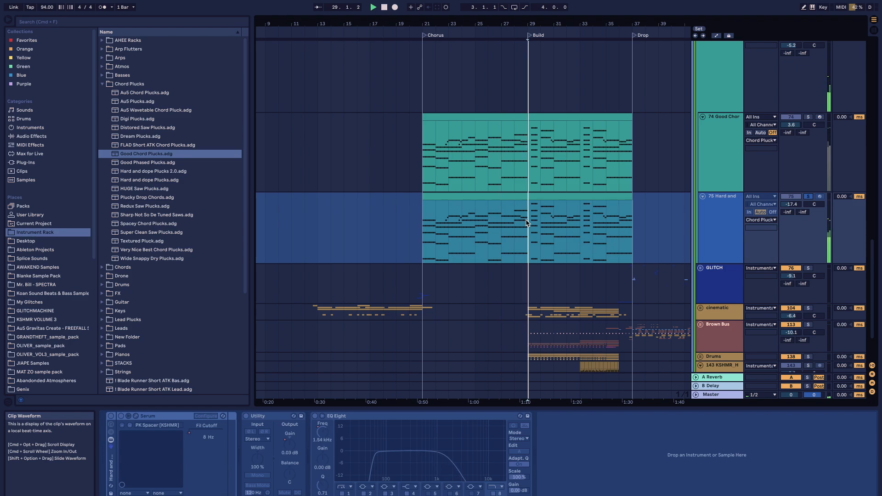
Unfreeze track 75 and show its EQ Eight frequency and Serum Fil Cutoff automation while the build plays.
right_click(732, 229)
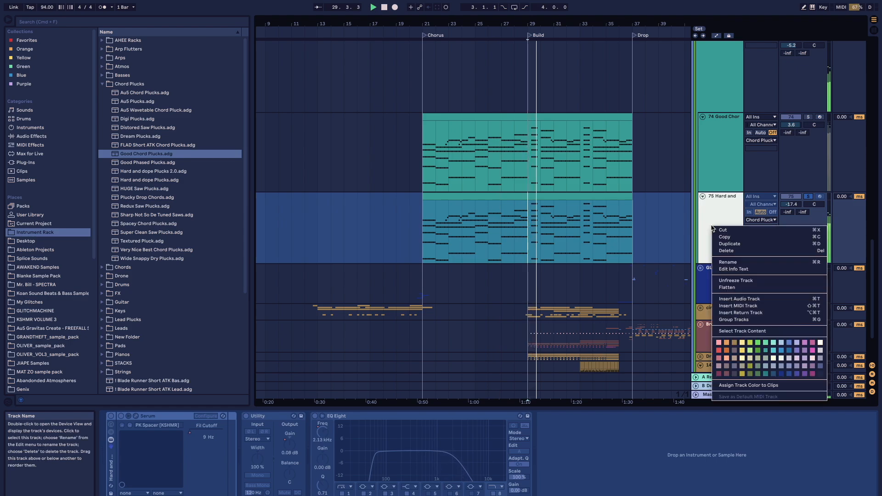
click(740, 278)
drag(460, 457, 466, 468)
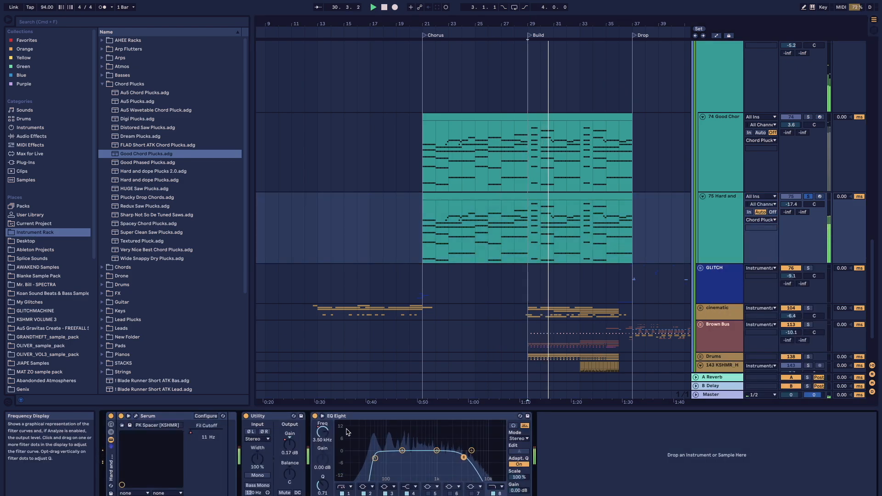
key(a)
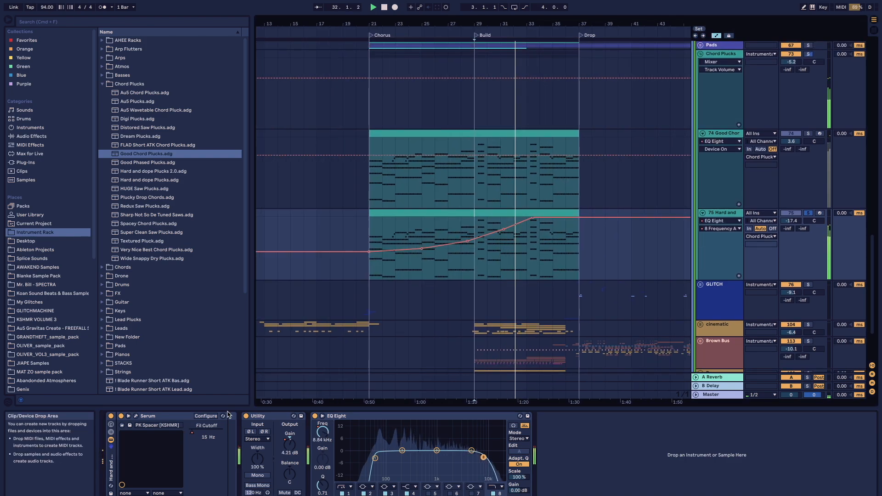
click(198, 435)
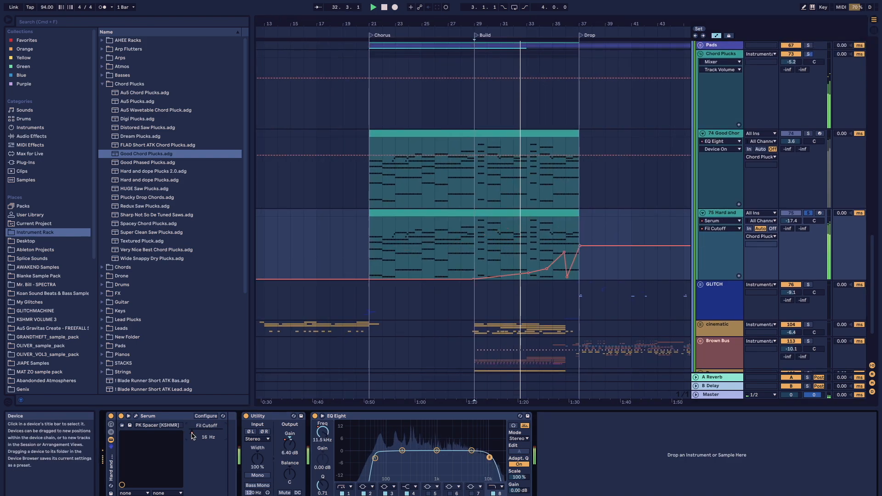
click(530, 254)
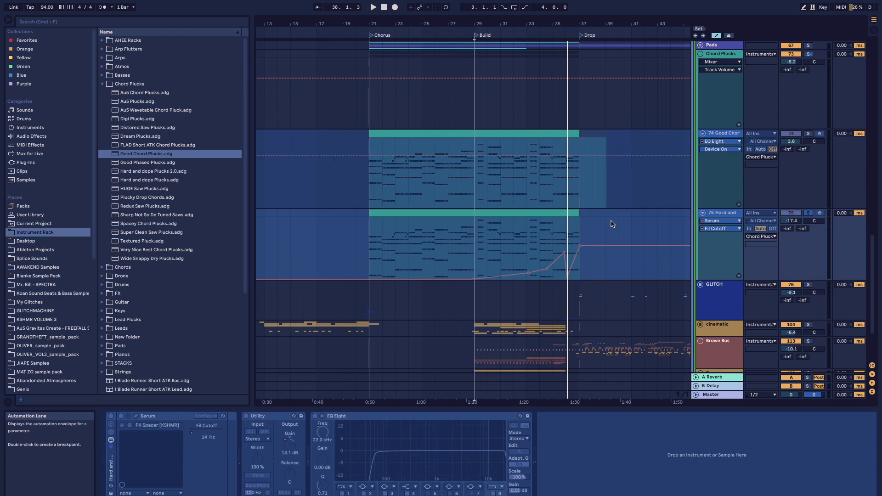
Fold the Chord Plucks group, then unfold the Pads group and solo it.
scroll(611, 221, up, 3)
click(702, 147)
click(700, 138)
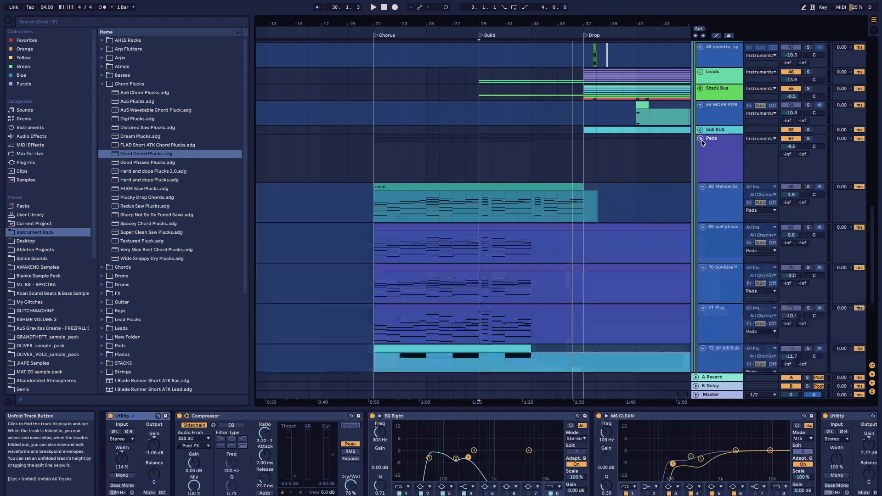
scroll(720, 124, down, 2)
click(719, 122)
key(s)
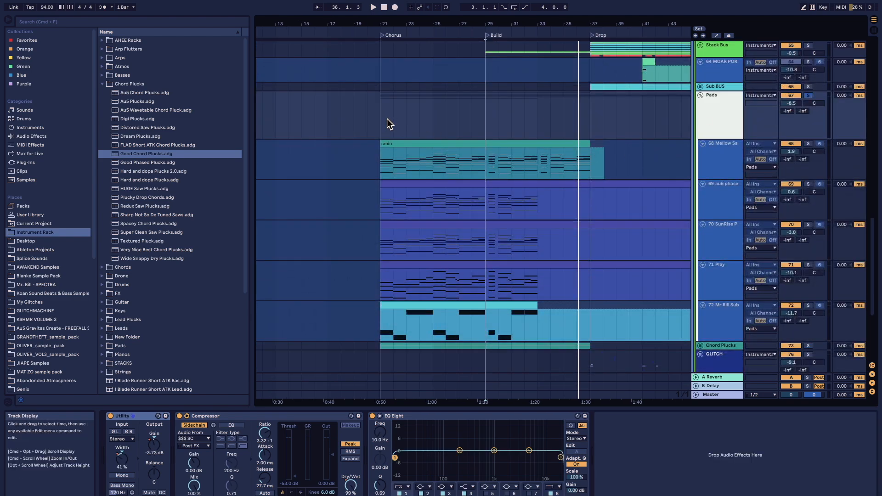
Play the soloed Pads group from just before the chorus.
click(388, 119)
key(space)
click(373, 120)
key(space)
key(space)
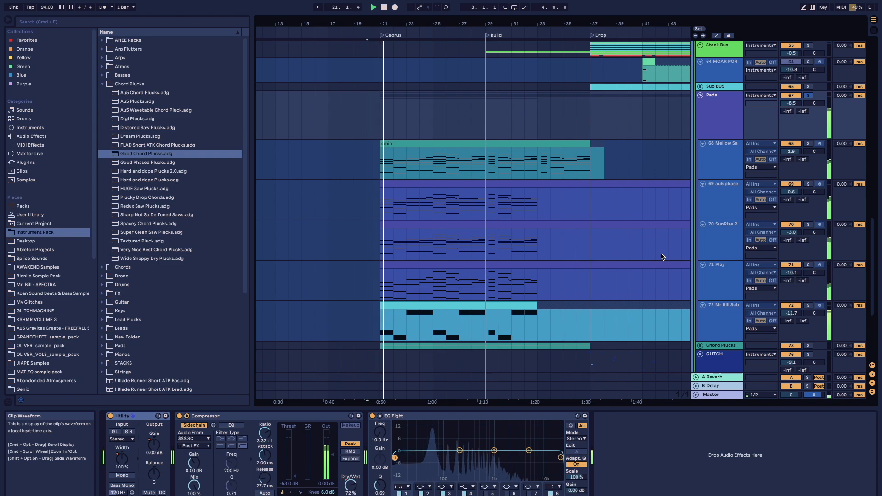
Solo the Mr Bill Sub, Play and SunRise pad tracks one after another to hear each layer.
click(713, 320)
key(s)
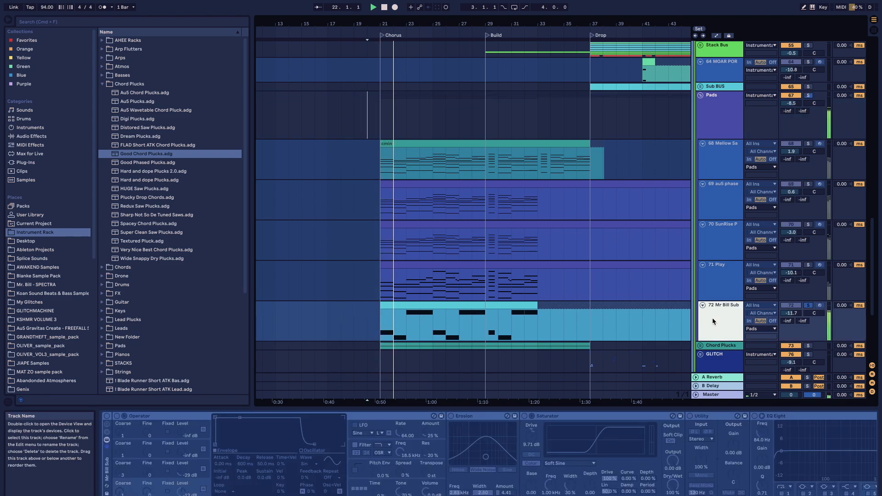
click(722, 289)
key(s)
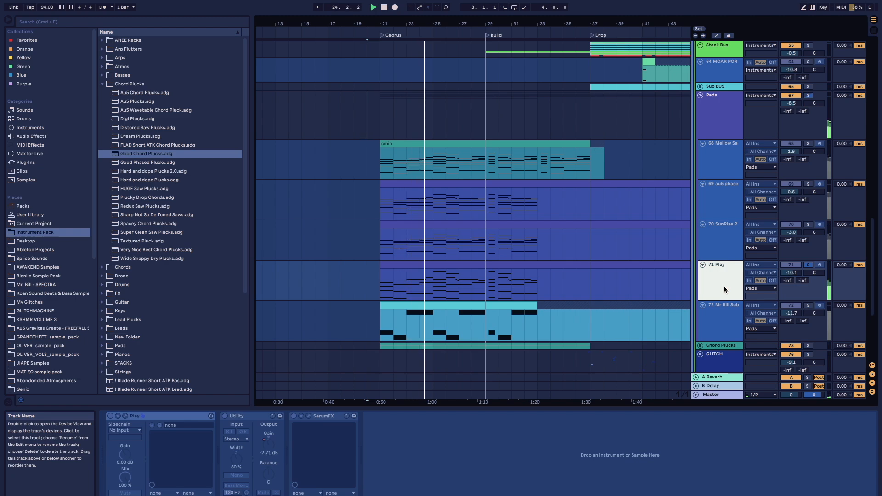
click(727, 248)
key(s)
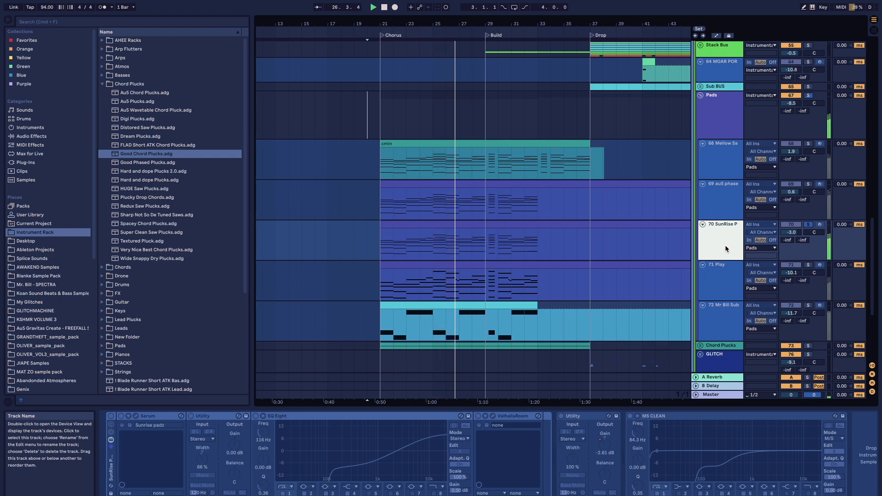
Unfreeze the SunRise pad track and examine how LFO 2 modulates the filter cutoff in its Serum while playing the chorus.
right_click(726, 246)
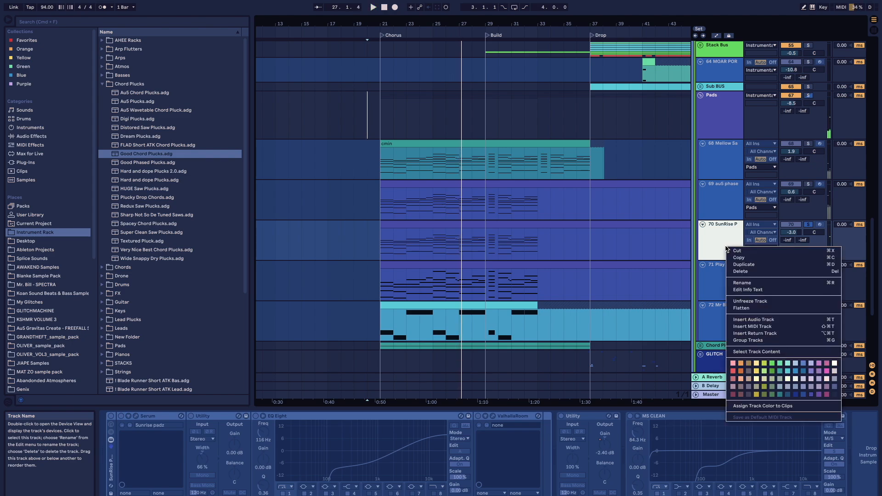
click(746, 302)
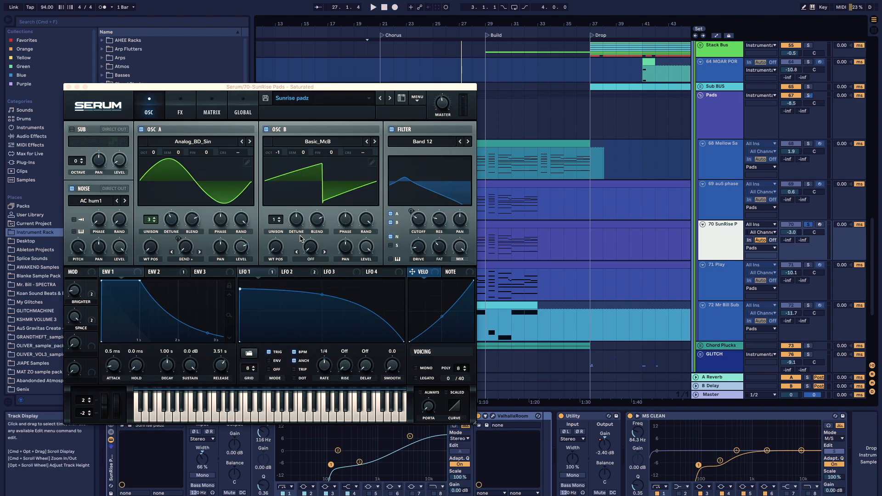
click(295, 273)
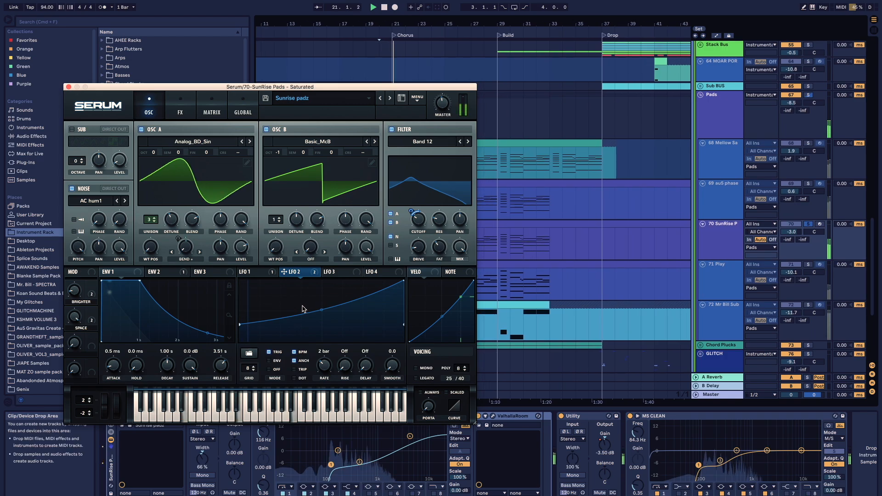
right_click(417, 227)
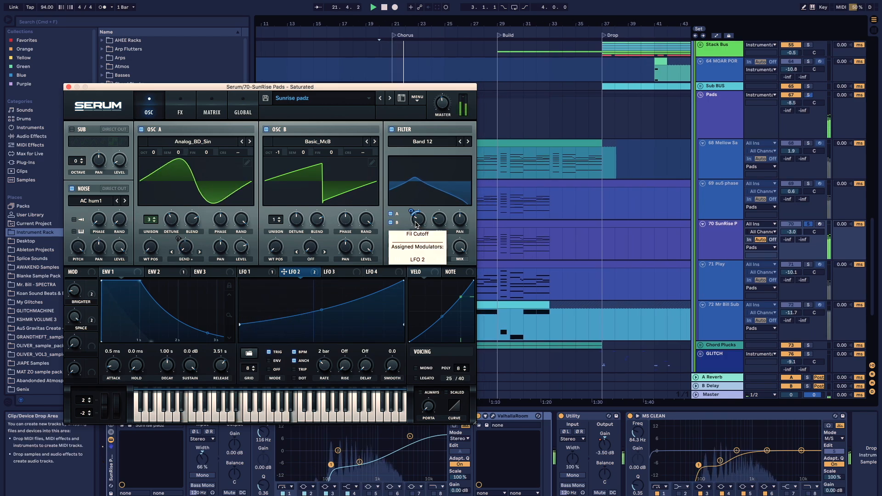
click(302, 305)
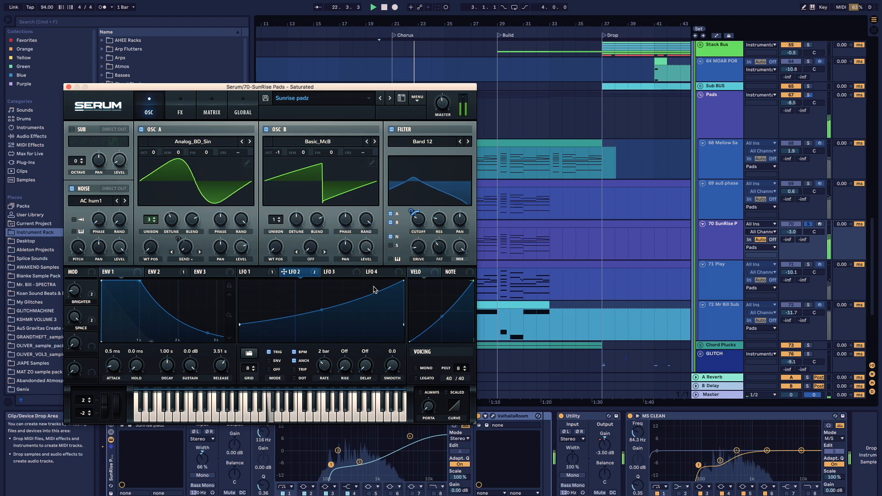
Review the SunRise pad's Serum effects rack from Hyper/Dimension to Filter, return to the oscillators, and close Serum.
click(180, 113)
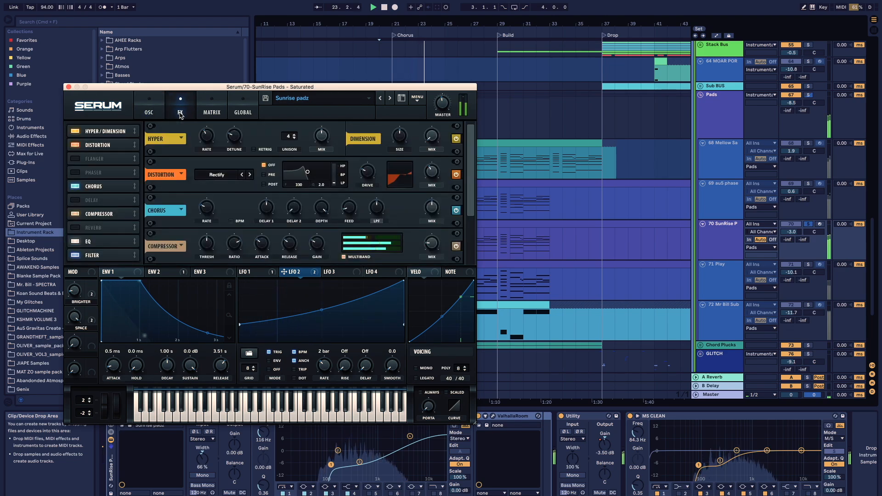
click(98, 145)
click(98, 255)
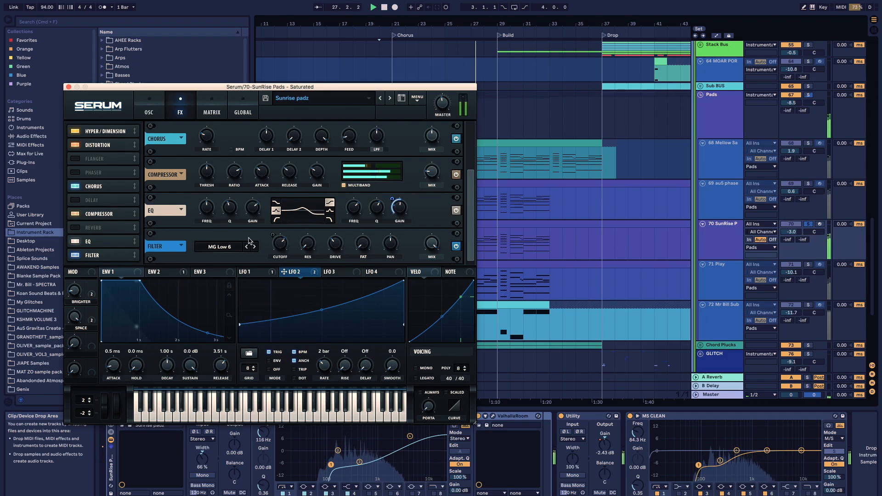
click(148, 109)
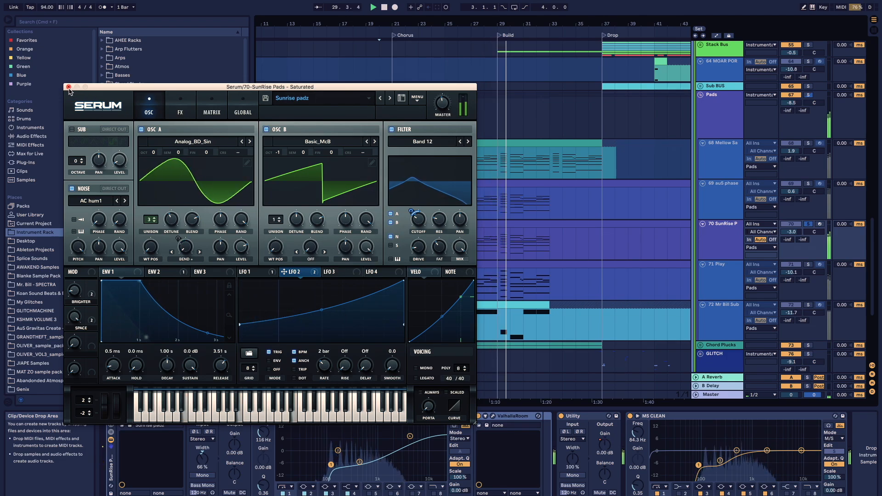
click(68, 87)
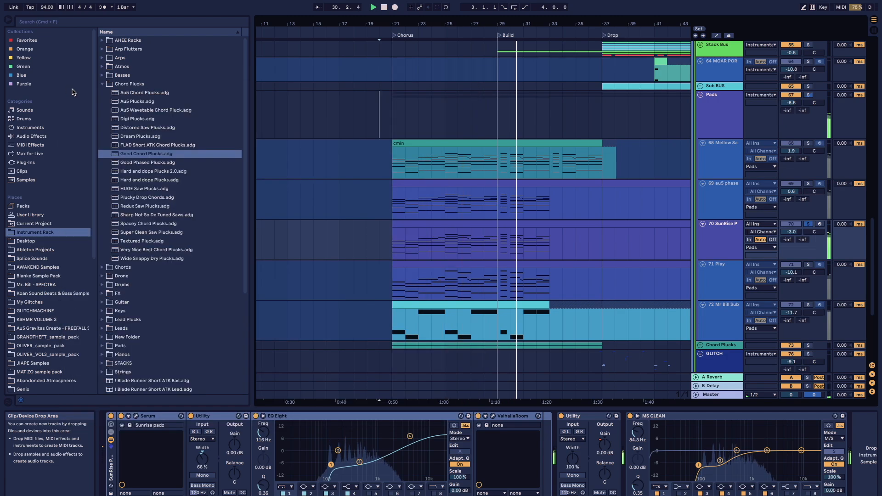
Inspect the ValhallaRoom reverb settings on the SunRise pad, close the plug-in, and play from the start of the chorus.
click(492, 416)
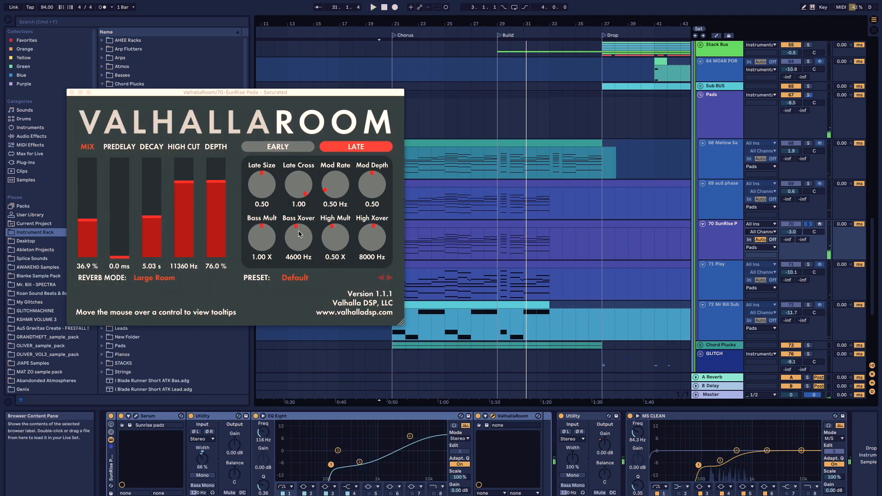
click(72, 93)
key(space)
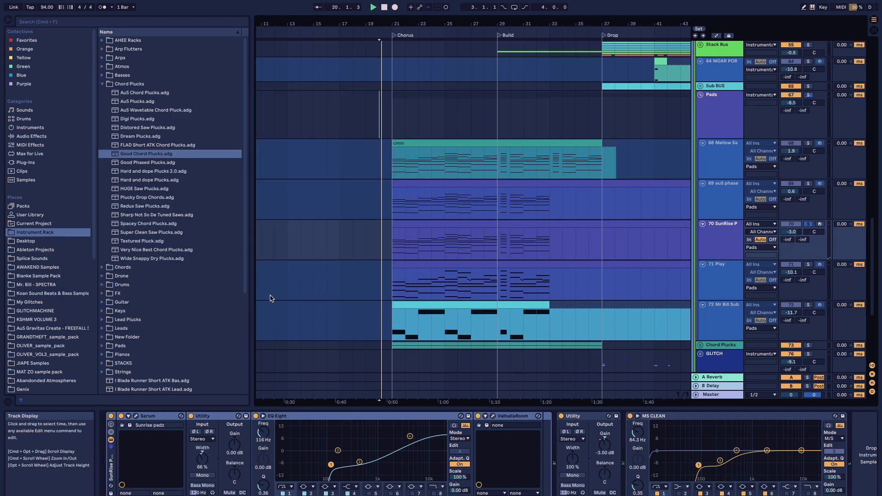
click(394, 247)
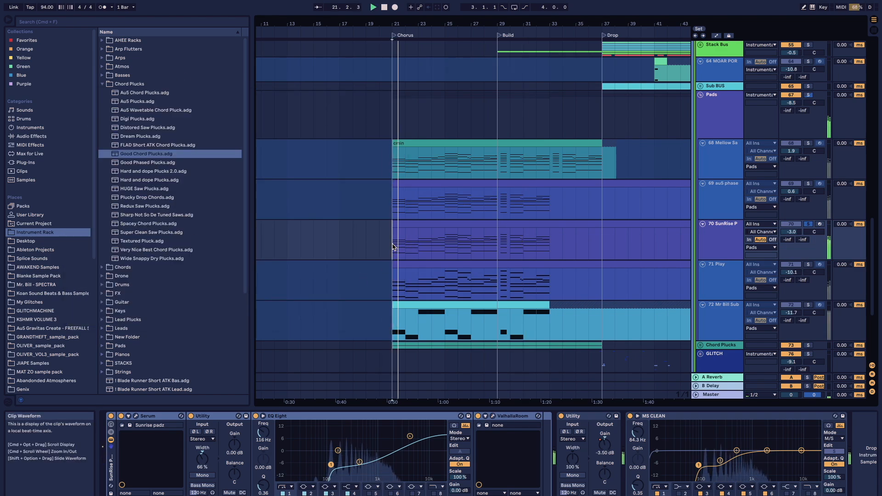
Unfold the upper PADS group and look through its tracks around the chorus.
scroll(414, 220, up, 10)
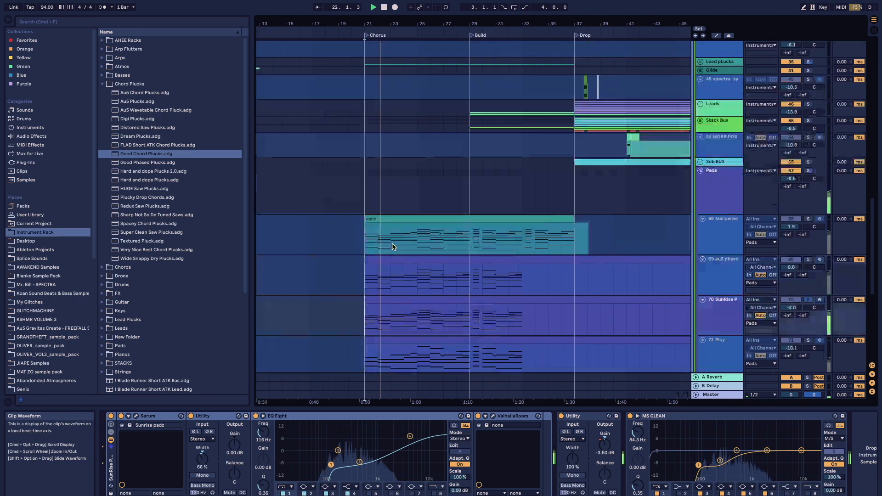
click(701, 220)
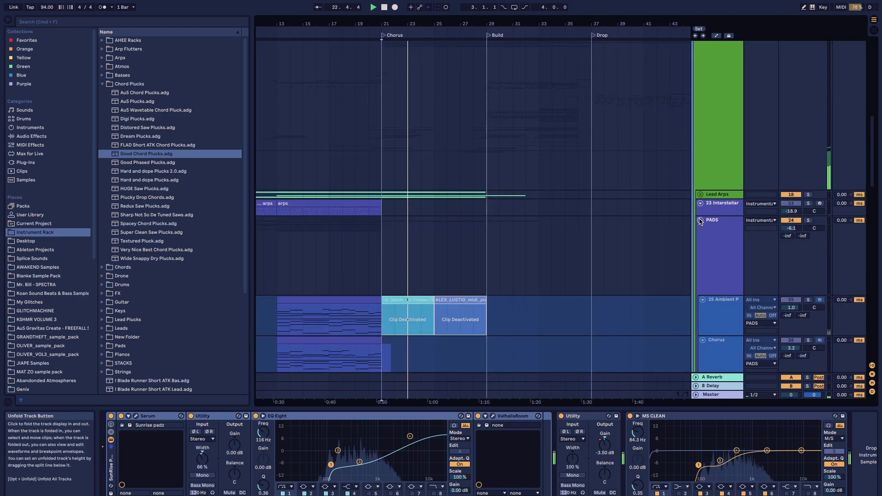
scroll(725, 220, down, 4)
scroll(712, 193, up, 3)
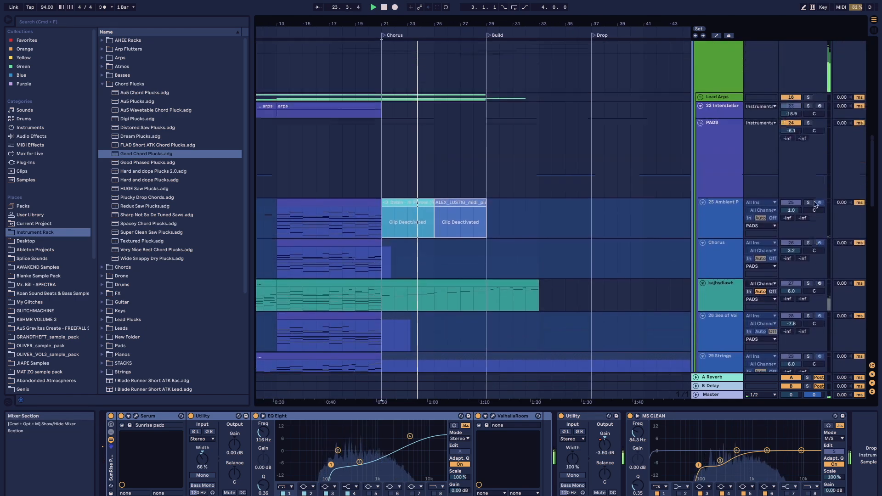
Fold the upper PADS group, unfold the Lead Arps group, and solo its 21 Distorted track.
click(700, 138)
click(701, 112)
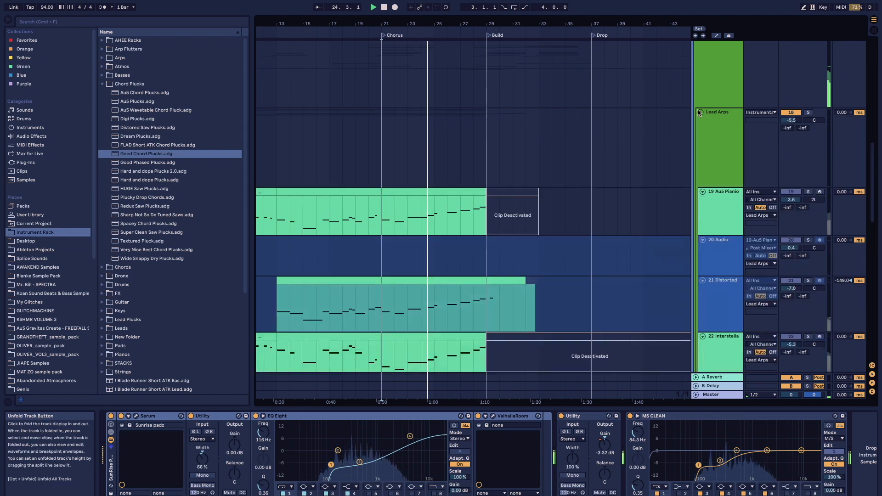
scroll(782, 175, down, 3)
click(809, 188)
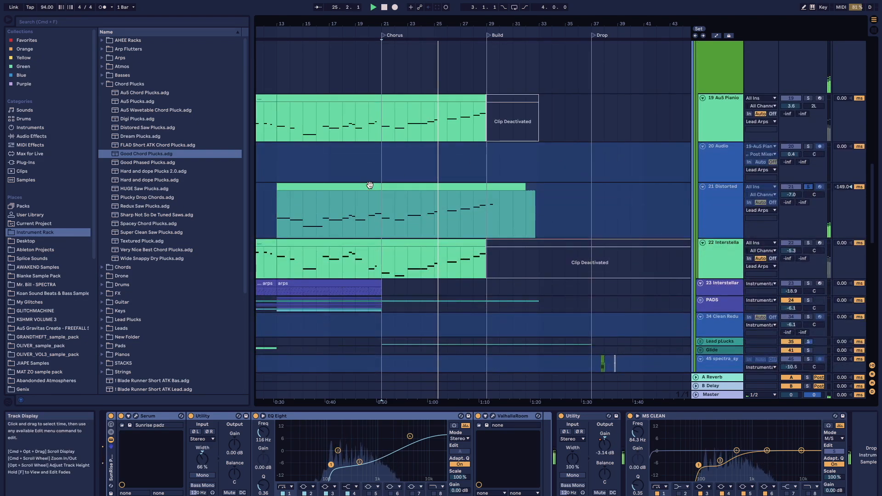
Examine the notes and automation lanes in the Lead Arps group and the devices on the Distorted track during the chorus.
click(379, 214)
scroll(430, 196, up, 3)
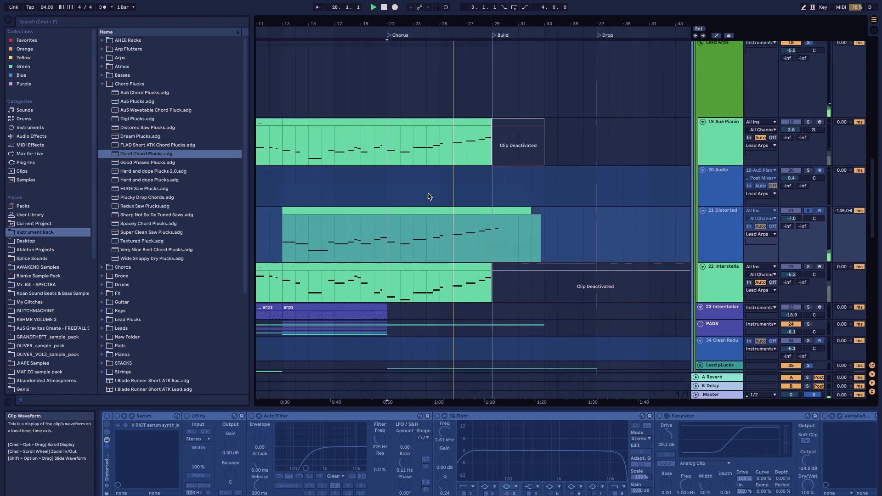
click(686, 145)
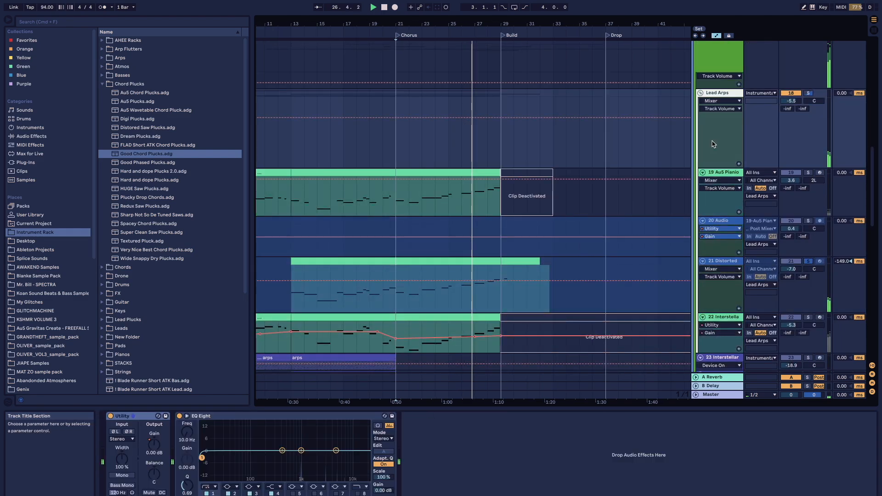
scroll(357, 257, down, 3)
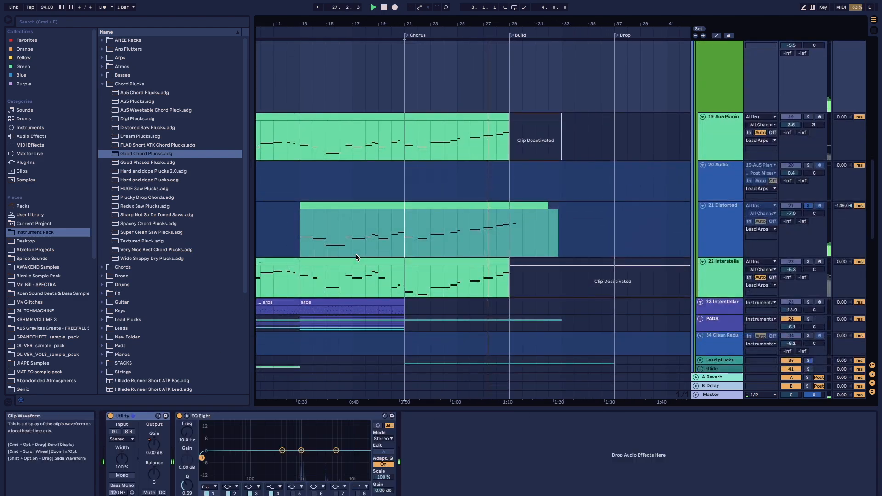
click(406, 243)
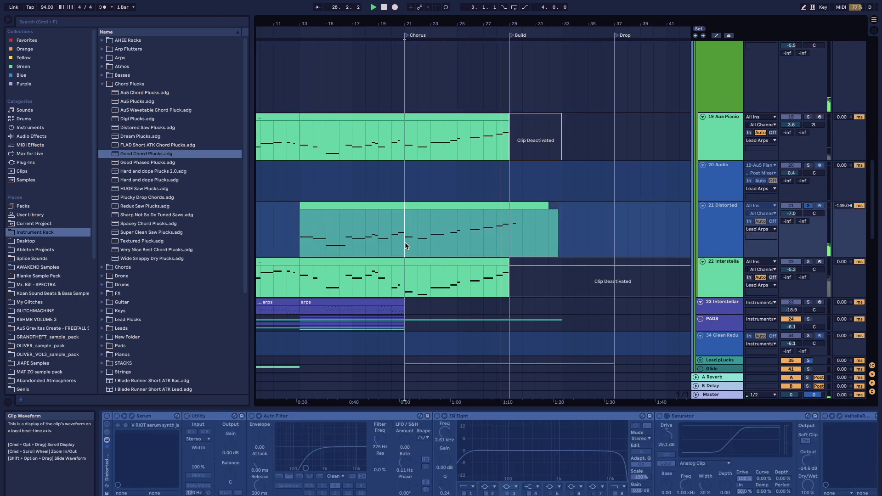
Solo the au5 phaser pad track in the lower Pads group and play its clip from the start of the chorus.
scroll(406, 246, down, 15)
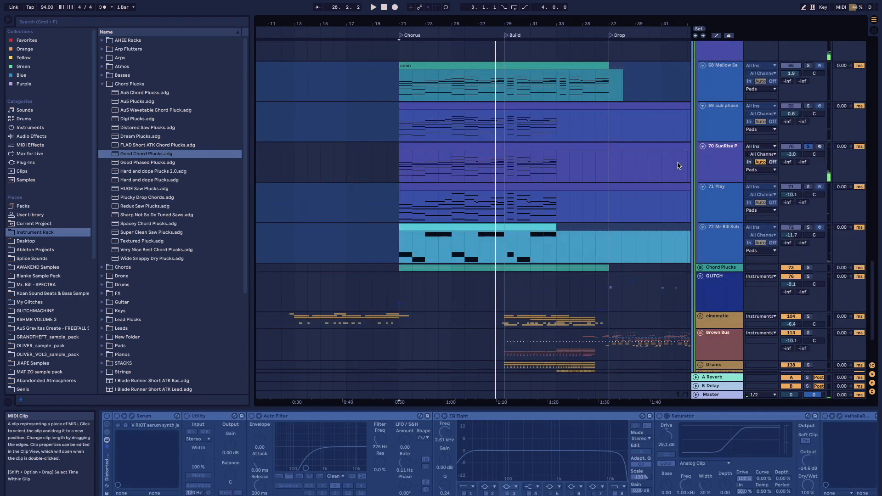
scroll(724, 170, up, 1)
click(727, 139)
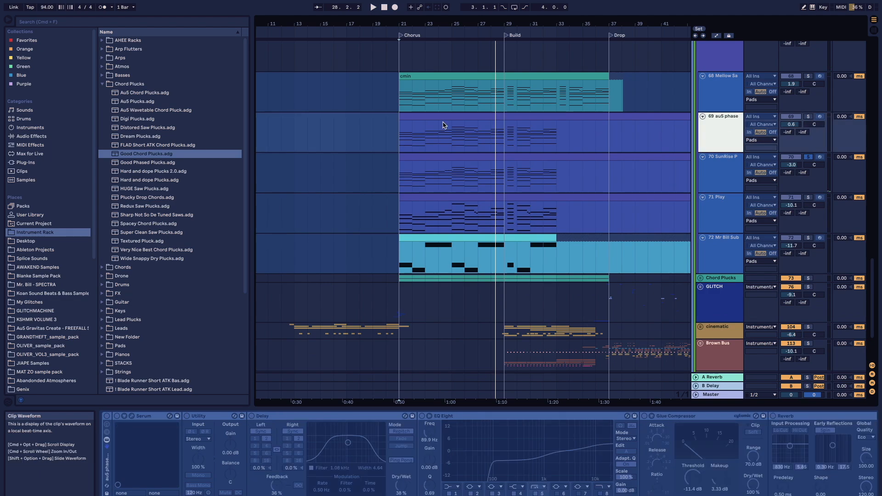
click(448, 115)
scroll(448, 115, up, 3)
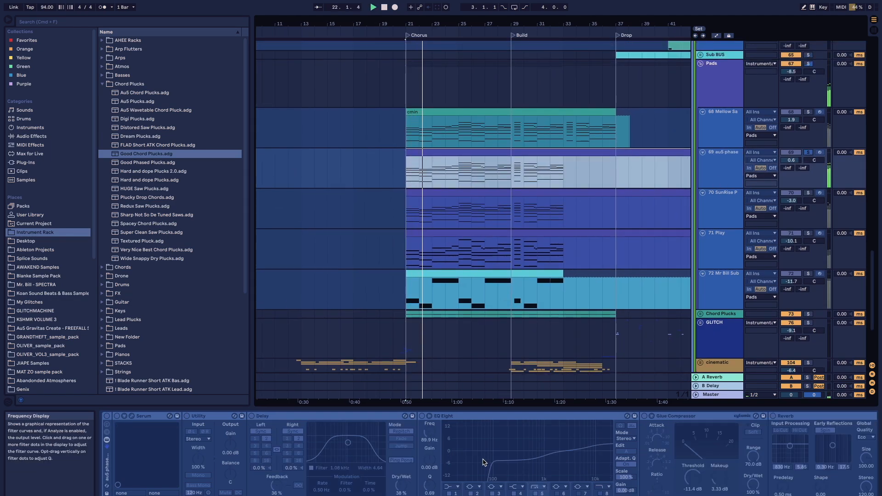
Look over the au5 phaser pad's device chain, unfreeze the track, and stop playback.
scroll(484, 462, right, 14)
click(741, 171)
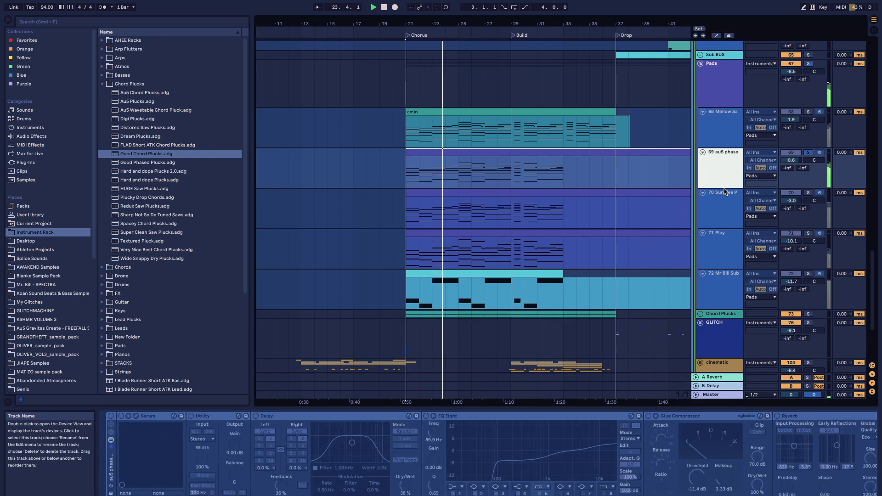
right_click(723, 171)
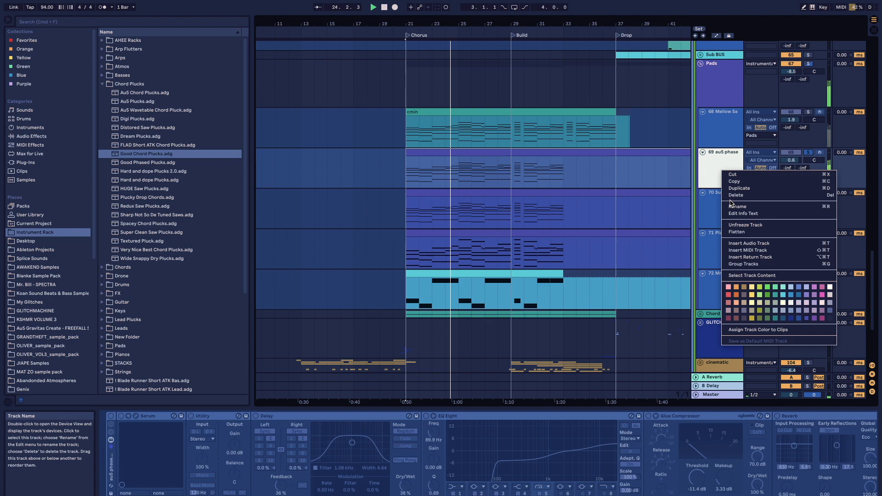
click(738, 225)
key(space)
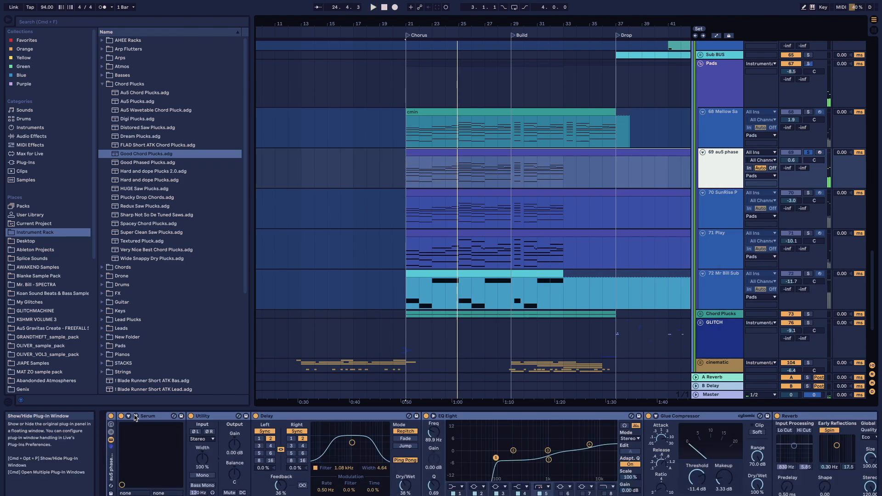
Inspect the au5 phaser pad's Serum oscillators and Phaser effect while the chorus plays, and close the plug-in.
click(136, 417)
key(space)
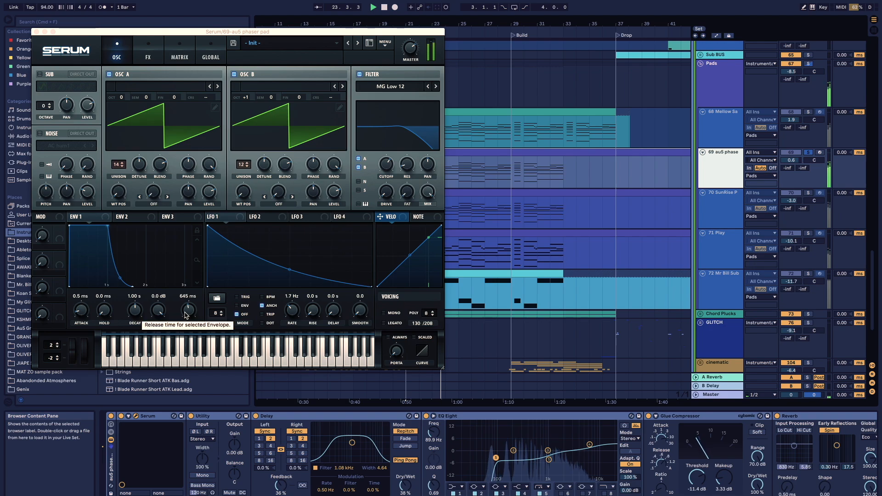
click(150, 56)
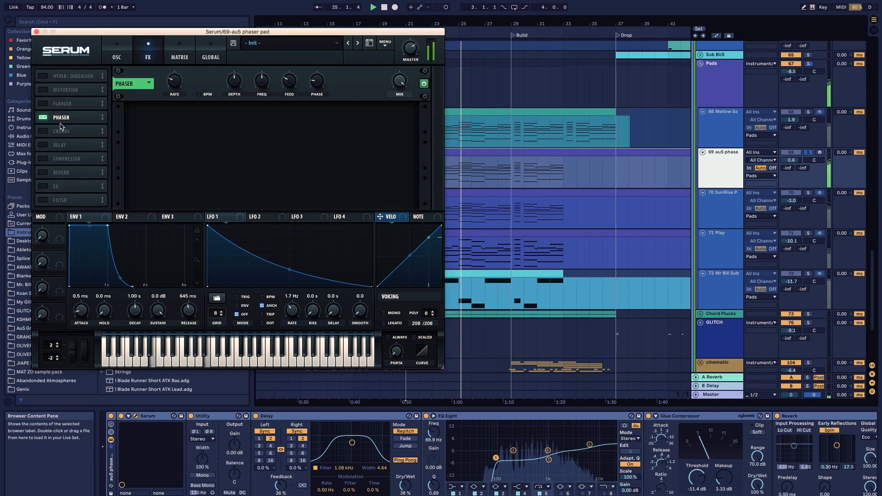
click(118, 49)
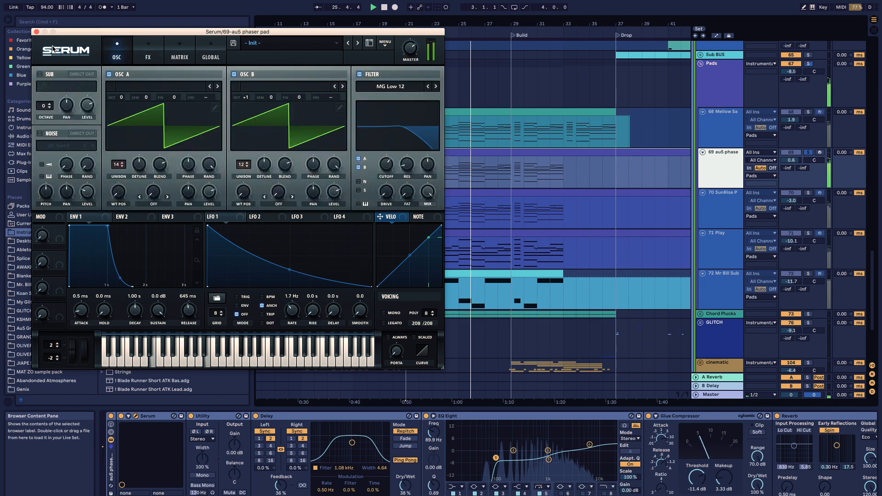
click(37, 32)
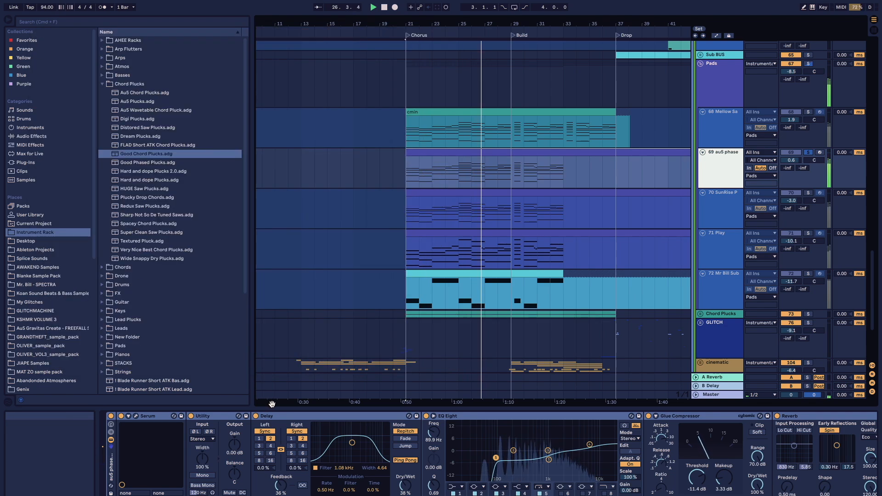
Review the au5 phaser pad's device chain from Delay through EQ Eight, Glue Compressor and Reverb to the MS CLEAN equalizer.
click(273, 419)
scroll(274, 421, right, 3)
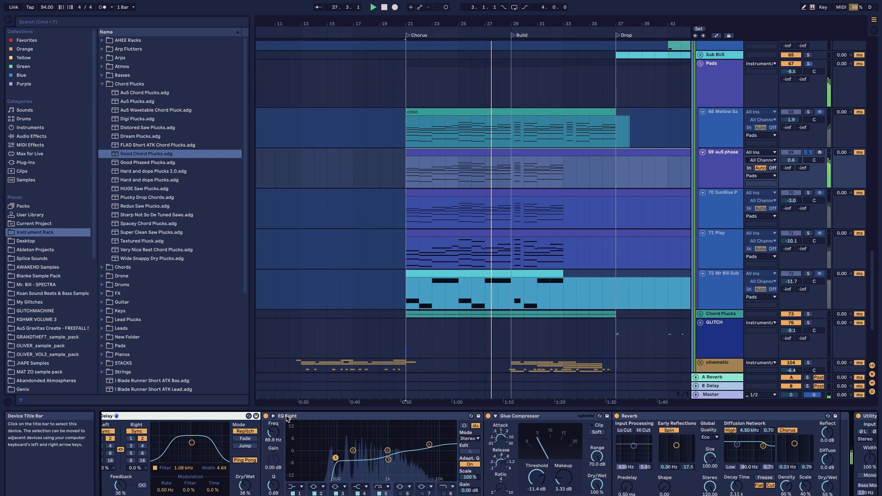
click(287, 418)
scroll(404, 472, right, 7)
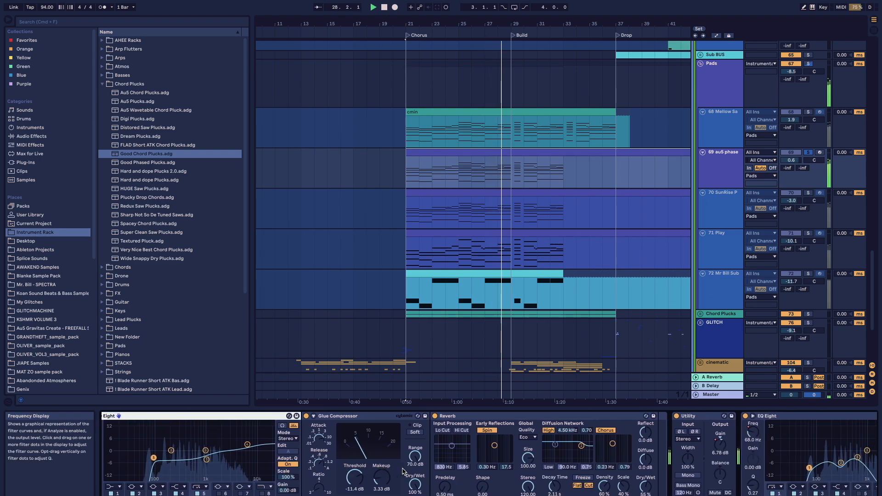
click(367, 418)
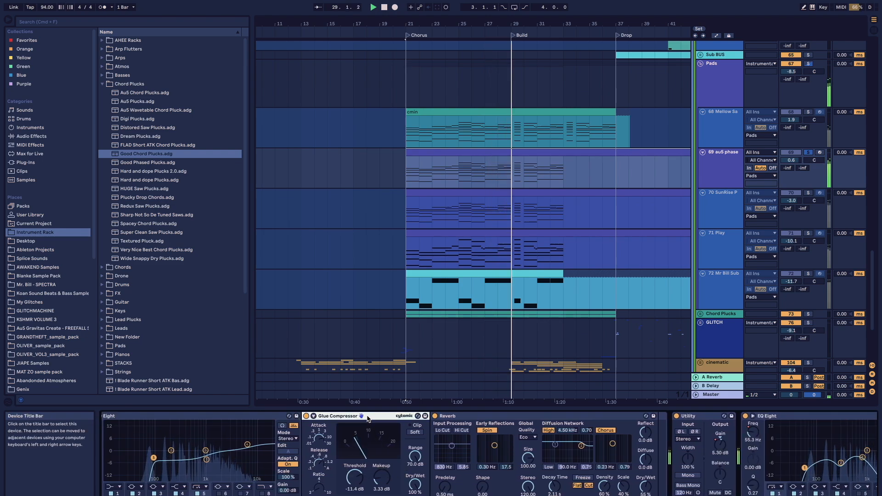
scroll(406, 424, right, 3)
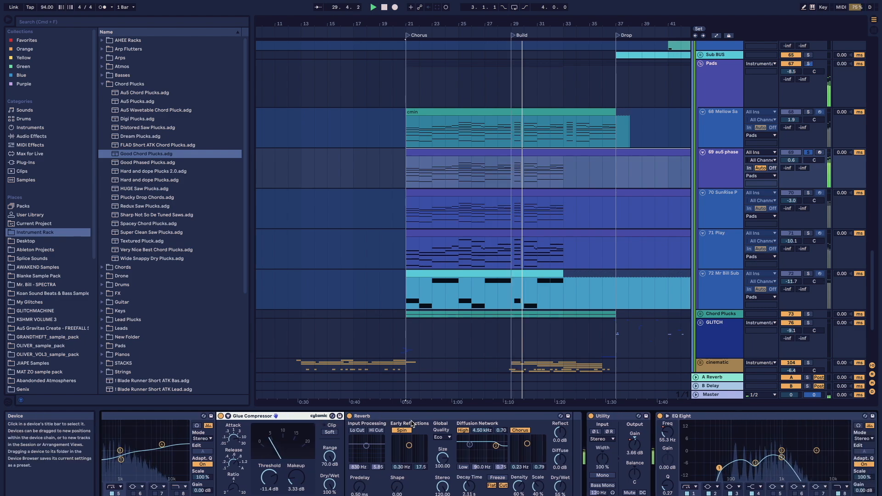
click(405, 417)
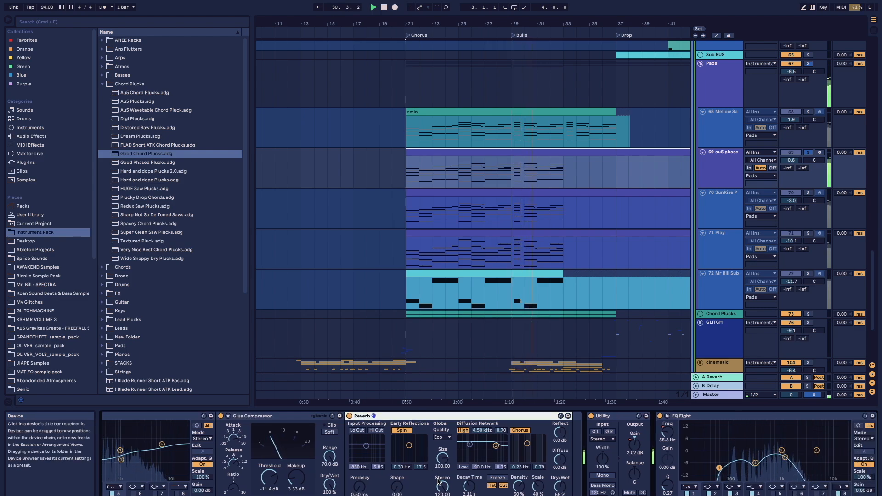
scroll(528, 451, right, 10)
click(561, 417)
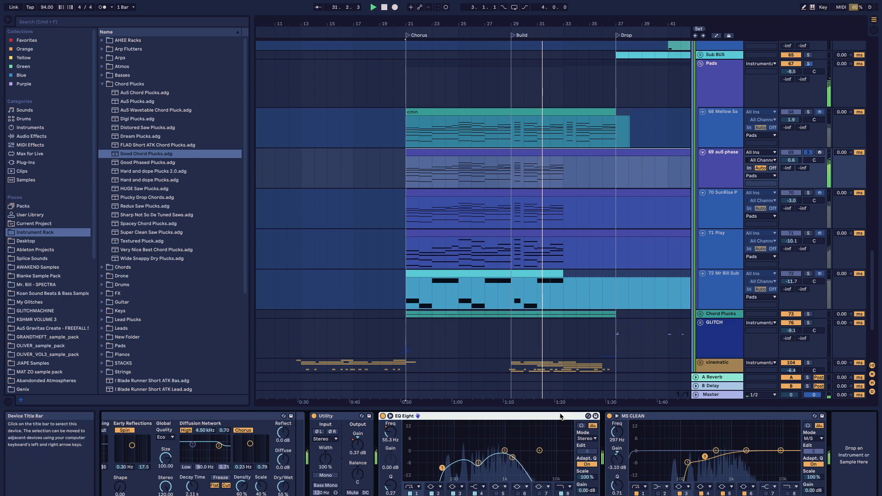
click(633, 418)
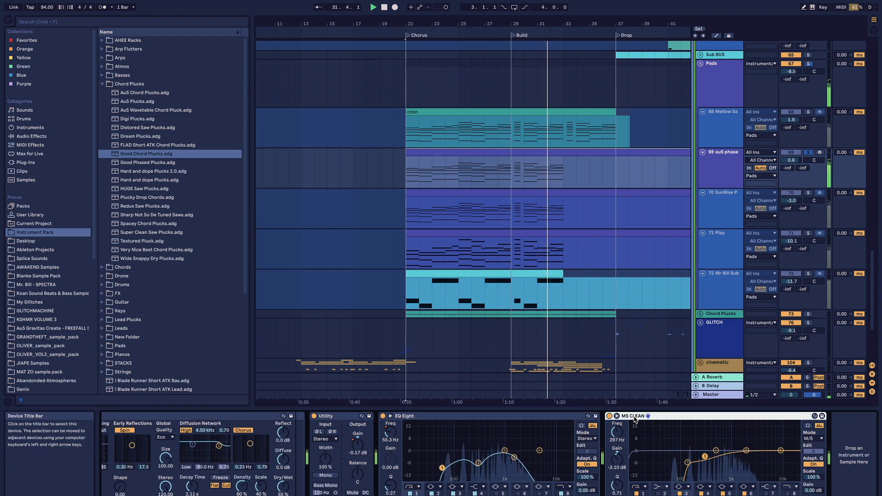
Bypass the au5 phaser pad's last EQ Eight and MS CLEAN to compare the sound, and switch both back on.
click(548, 418)
key(0)
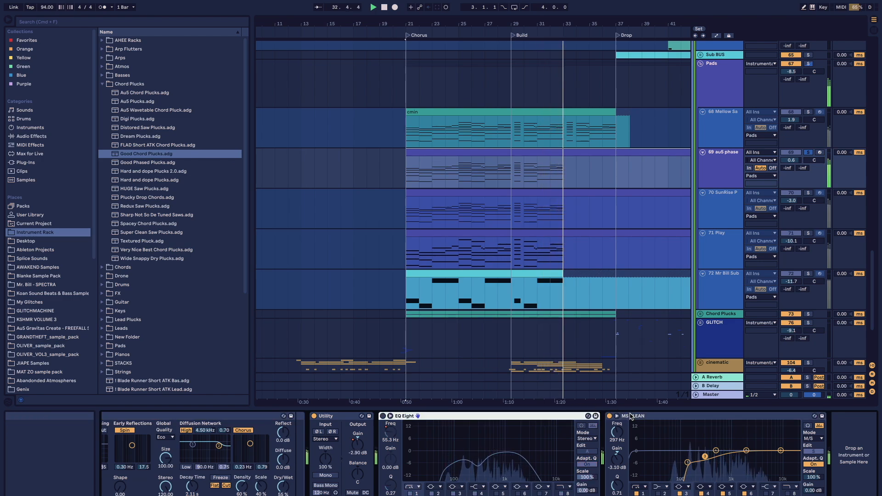
click(633, 416)
key(0)
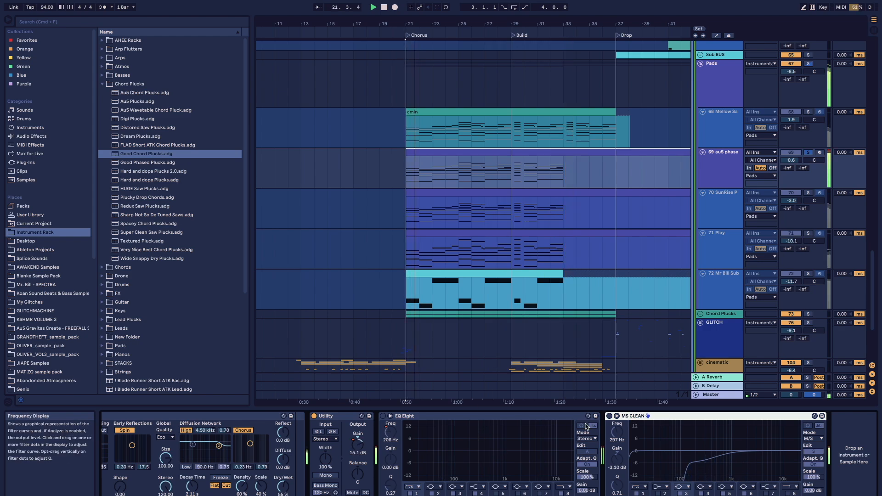
click(609, 416)
click(383, 416)
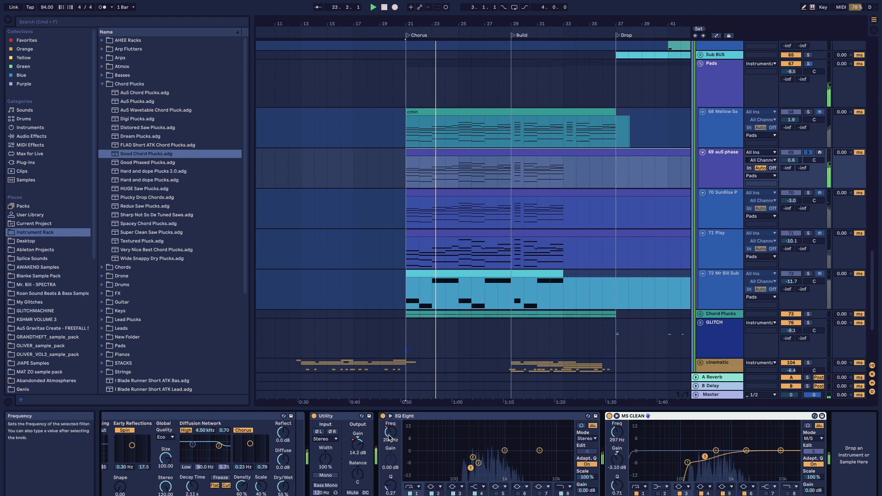
Show the automation and play the au5 phaser pad's EQ Eight frequency sweep from bar 27, and hide the automation.
key(a)
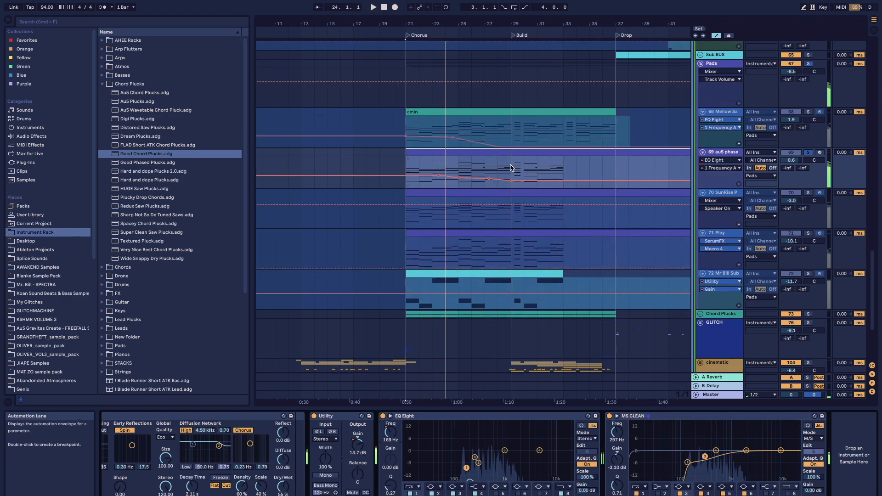
click(485, 165)
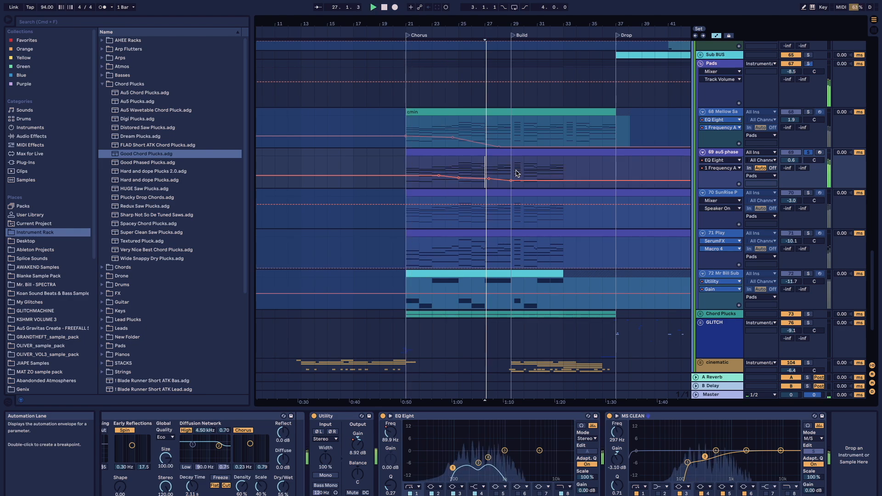
key(a)
Check the Pads group's devices, solo the 68 Mellow Saws track, and play it from the start of the chorus.
click(731, 93)
scroll(717, 115, up, 3)
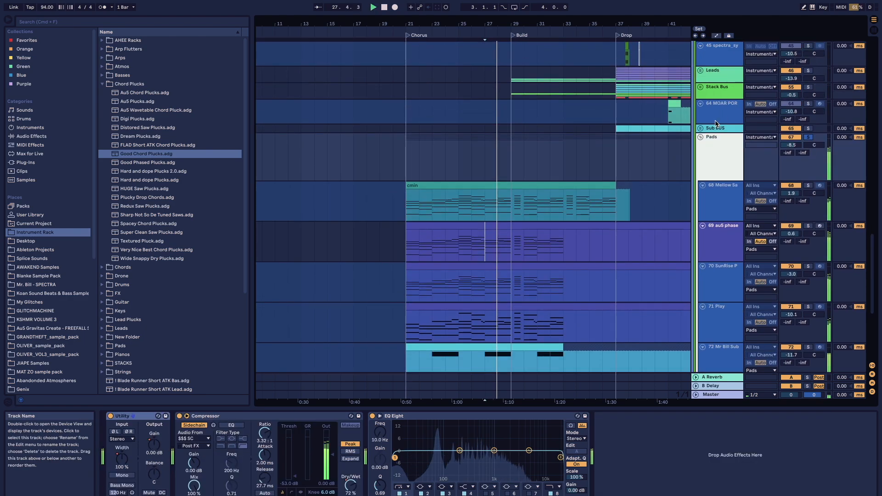
click(723, 204)
key(s)
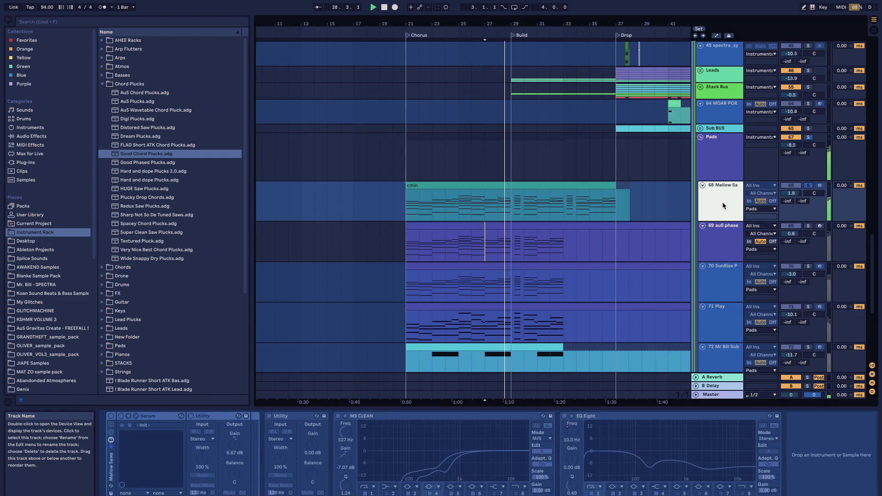
click(453, 184)
key(space)
key(space)
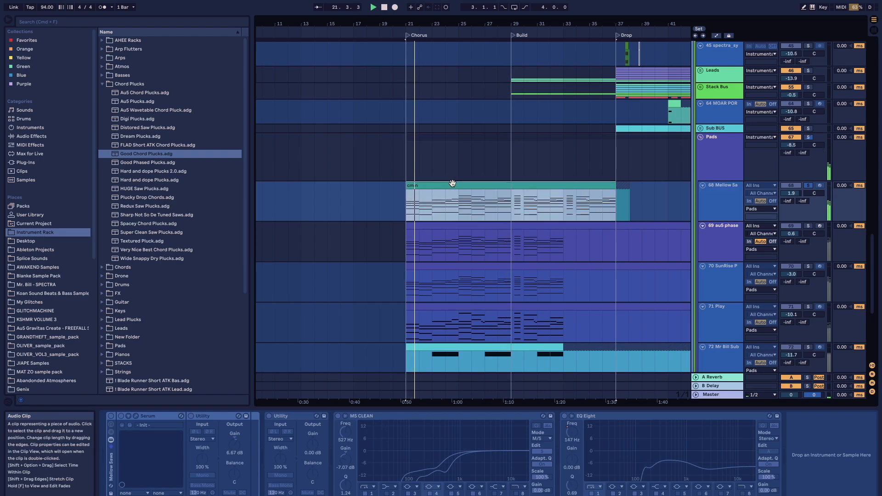
click(731, 165)
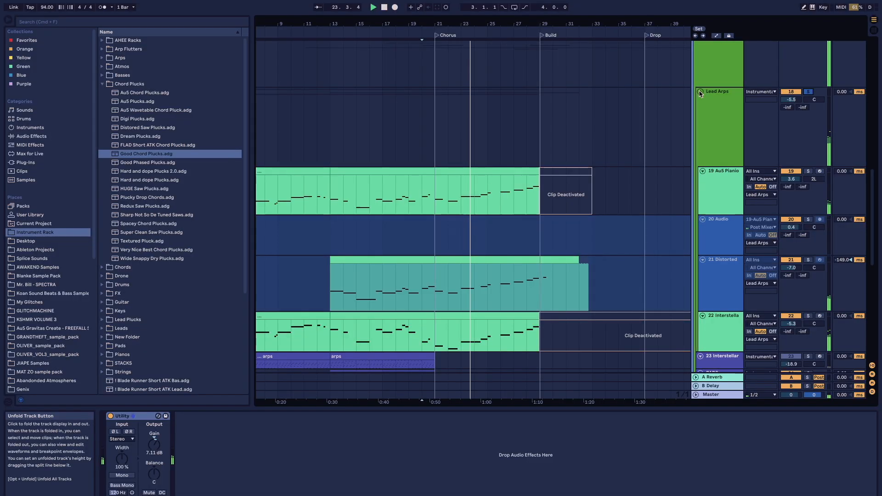
Fold the Lead Arps group, check the Lead pLucks group's devices and tracks, and return to the Instrumental group.
click(700, 94)
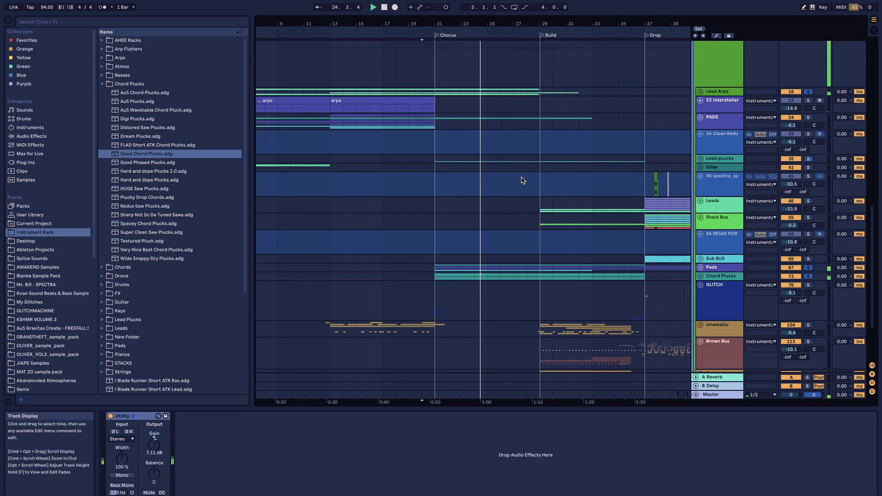
click(708, 159)
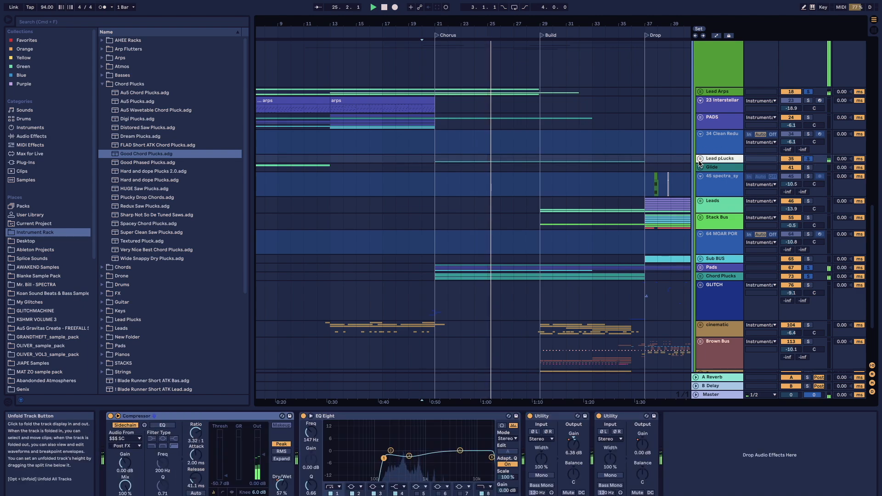
click(700, 160)
click(700, 160)
scroll(700, 161, up, 6)
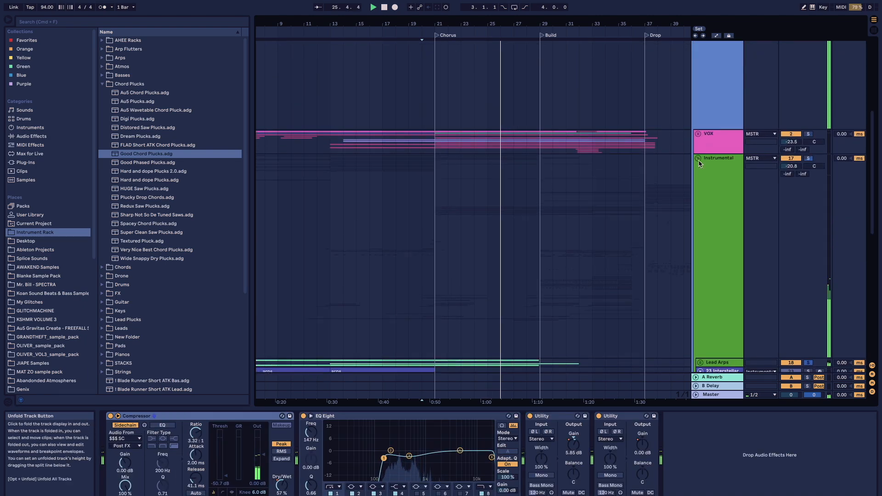
Find the FX group in the Instrumental group, solo it and play its clips from bar 28.
click(699, 160)
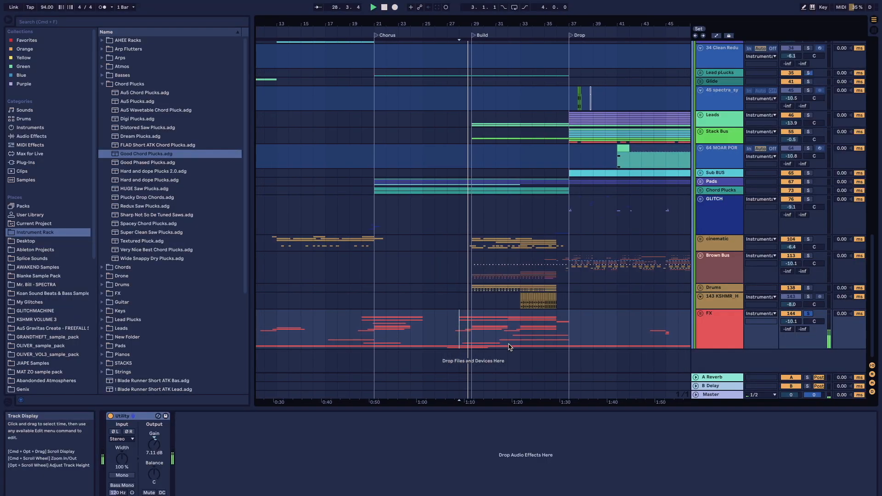
scroll(509, 345, up, 3)
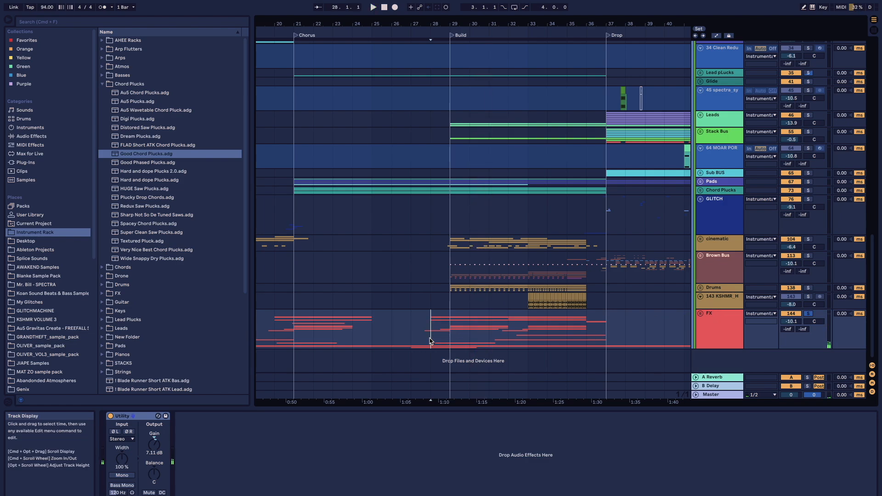
drag(430, 341, 511, 331)
Solo and unfold the Drums group, play it from the start of the build, and solo both gb_snare tracks.
click(450, 285)
click(701, 288)
scroll(614, 215, down, 8)
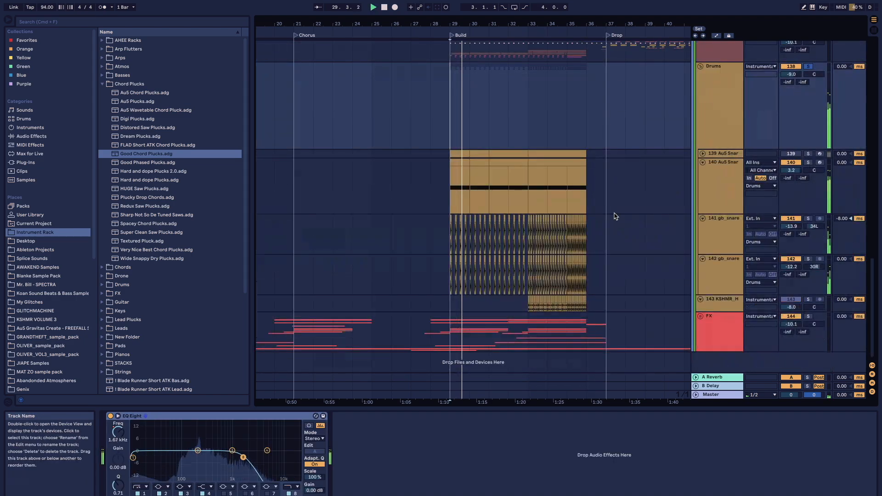
scroll(499, 230, up, 5)
click(730, 248)
click(721, 289)
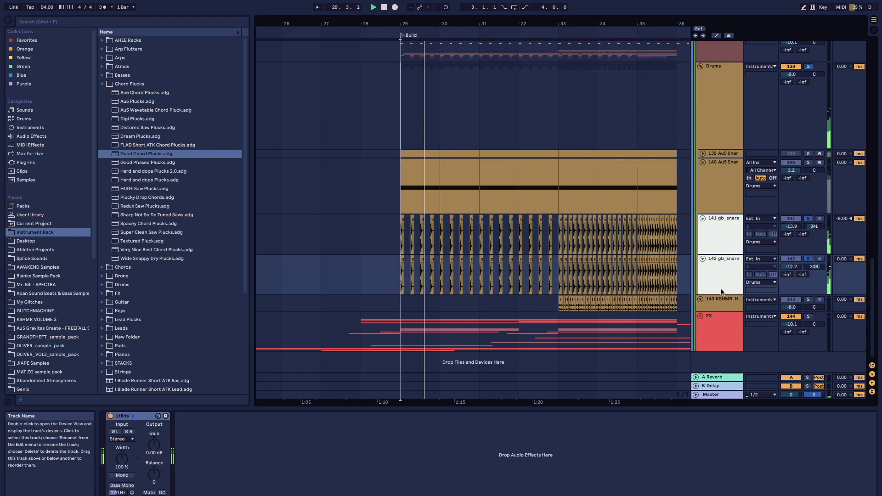
Compare the settings of the 141 and 142 gb_snare tracks and play the pair from bar 33.
click(724, 240)
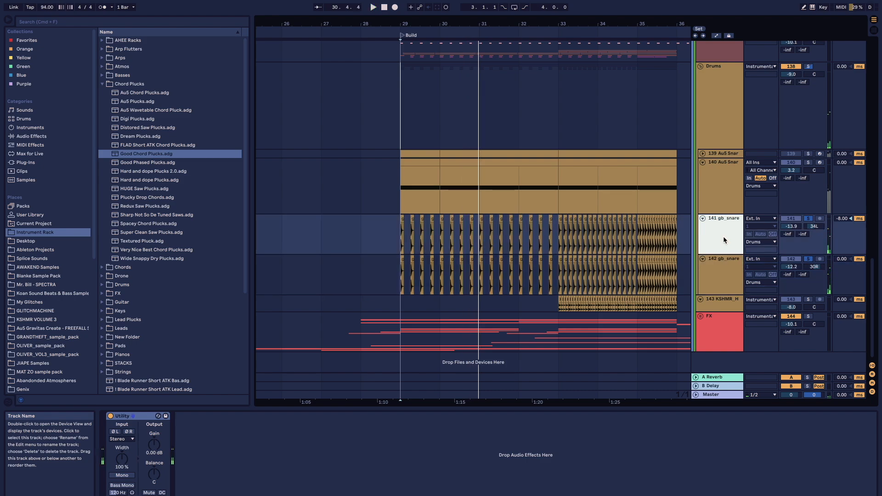
click(813, 270)
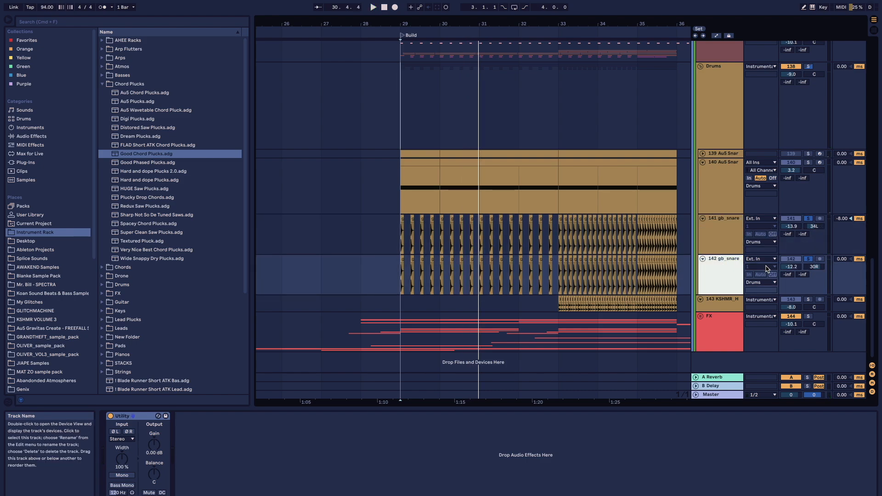
click(720, 241)
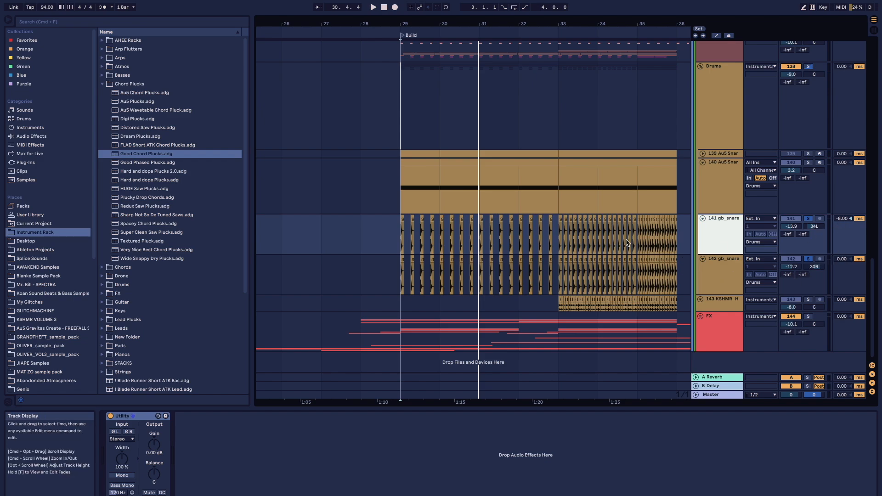
key(space)
click(559, 246)
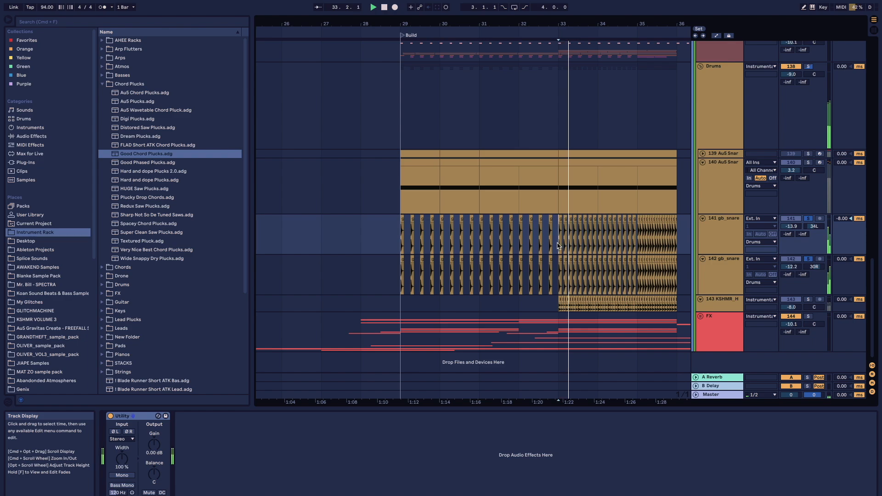
key(space)
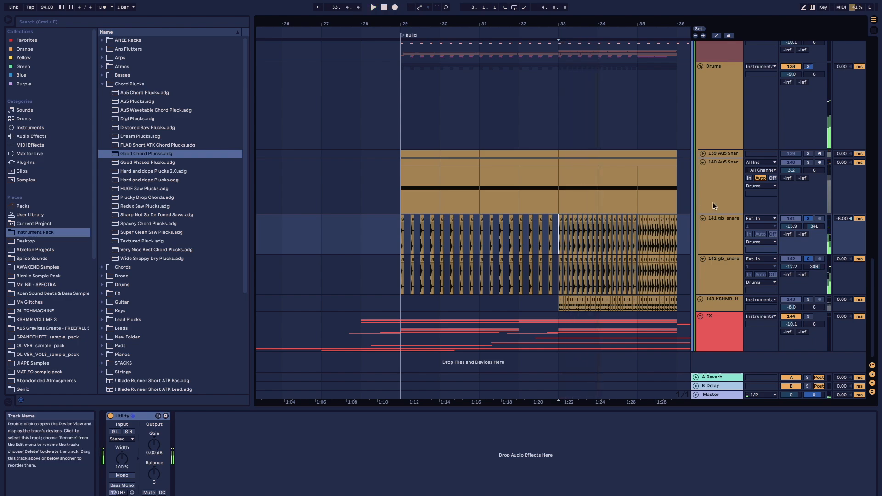
Solo the 140 Au5 Snare track and play it from bar 33.
click(714, 203)
key(s)
key(space)
key(space)
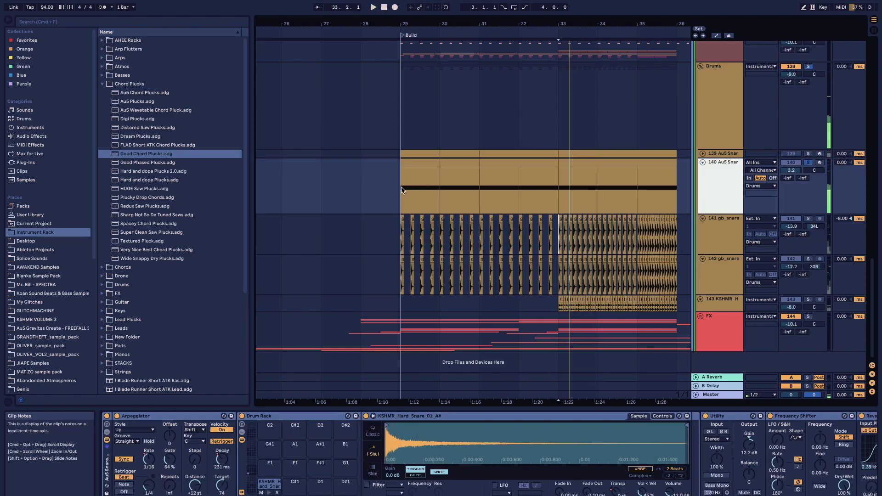
Examine the 140 Au5 Snare track's Arpeggiator and Drum Rack, and play it from bar 29.
click(402, 190)
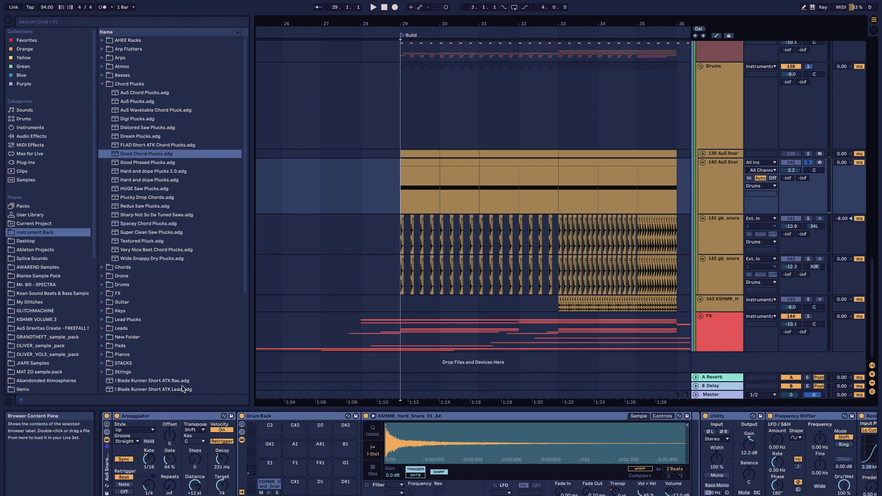
click(162, 418)
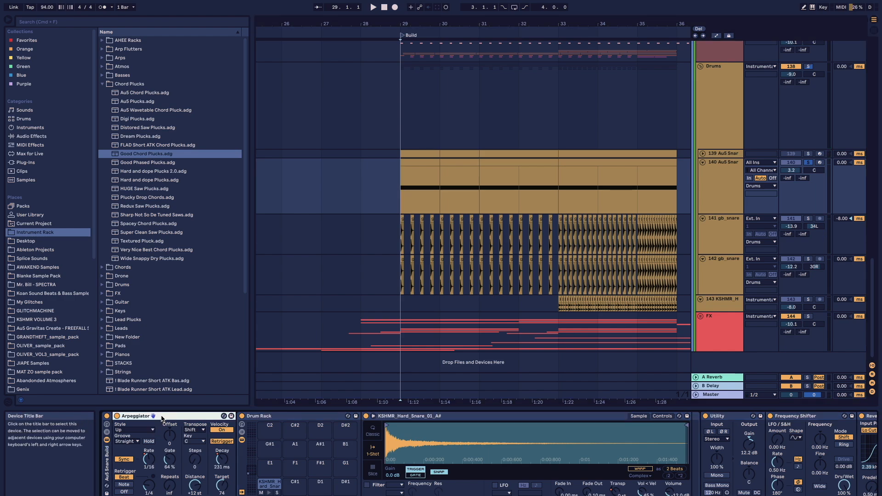
click(272, 417)
key(space)
key(space)
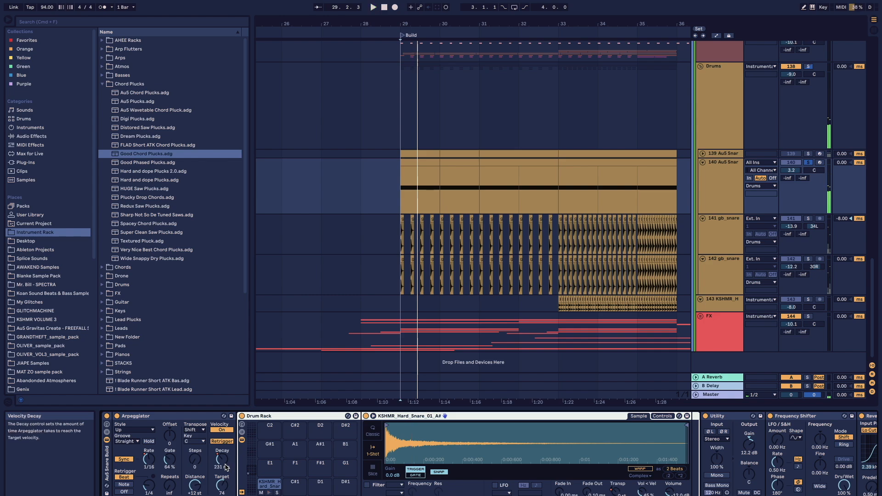
Show the Arpeggiator's Velocity Decay automation, play the snare build from bar 29, and review the track's effect chain.
click(222, 461)
key(a)
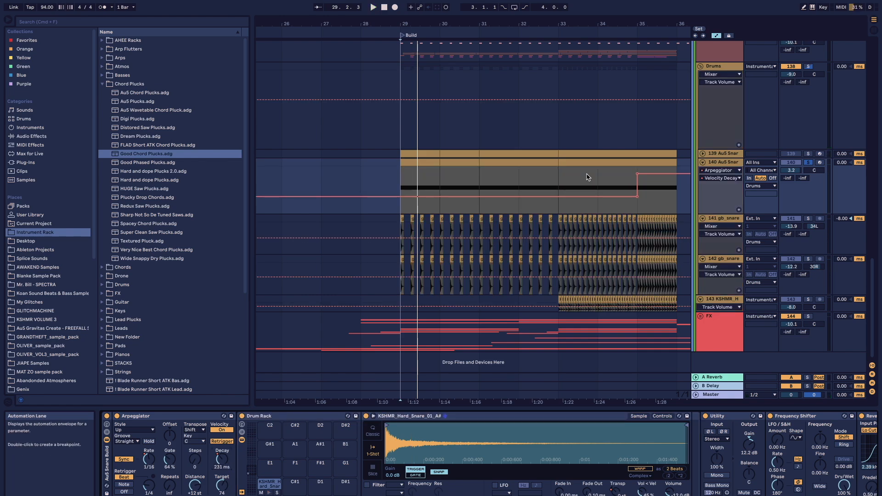
key(space)
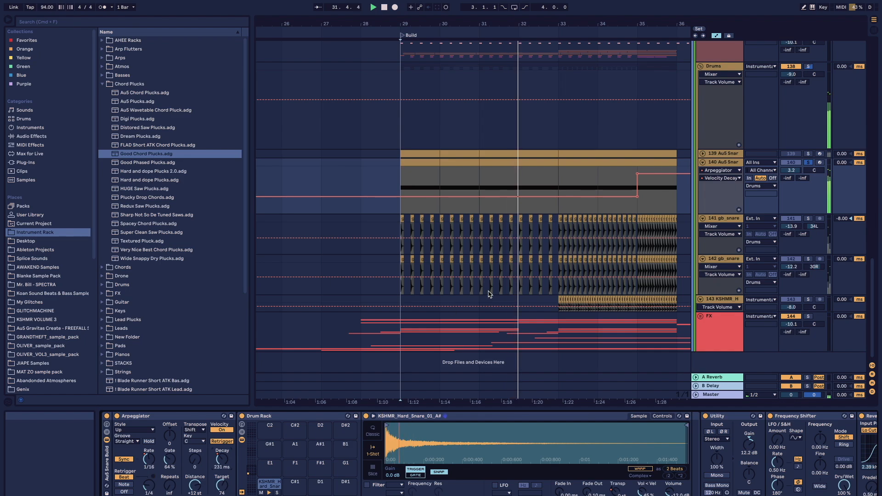
scroll(568, 452, right, 5)
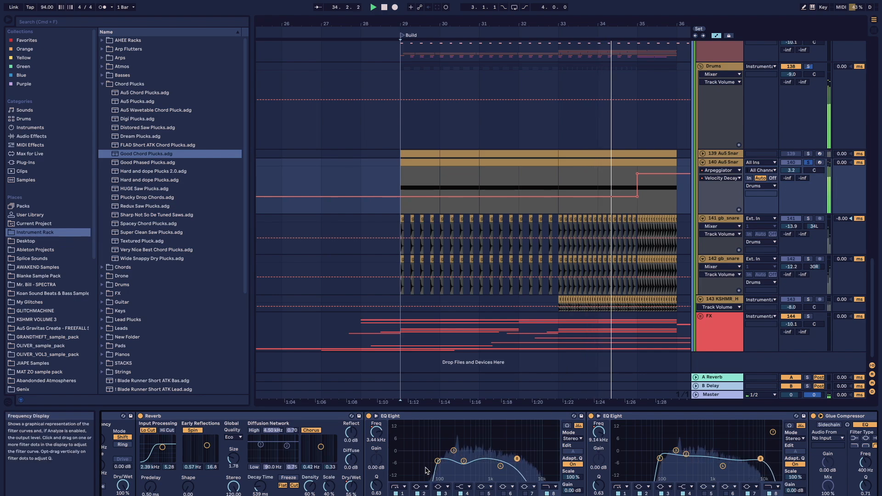
scroll(426, 471, left, 5)
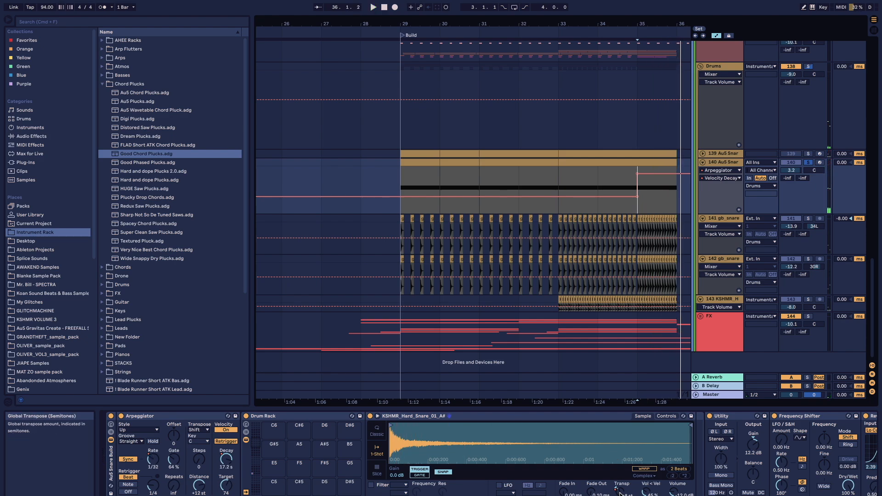
Set playback to the start of the build, hide the automation, and fold the Drums group.
scroll(598, 229, up, 2)
scroll(597, 230, right, 2)
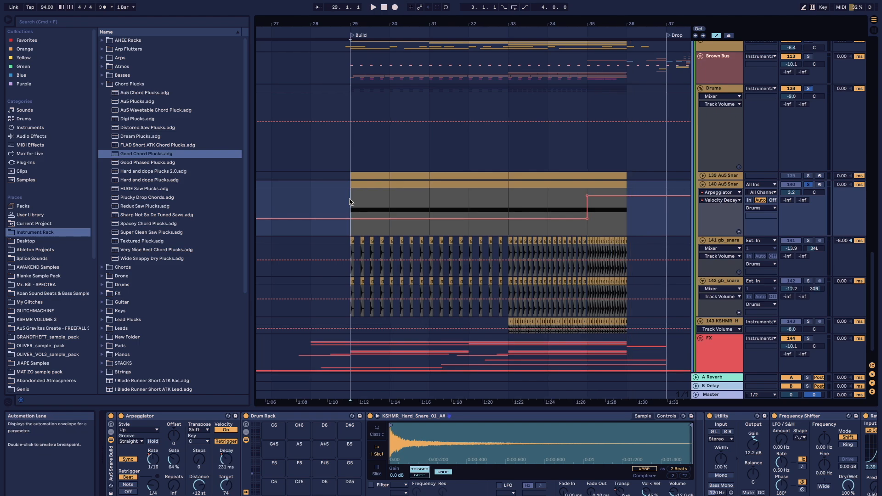
click(702, 83)
click(701, 89)
scroll(701, 90, up, 3)
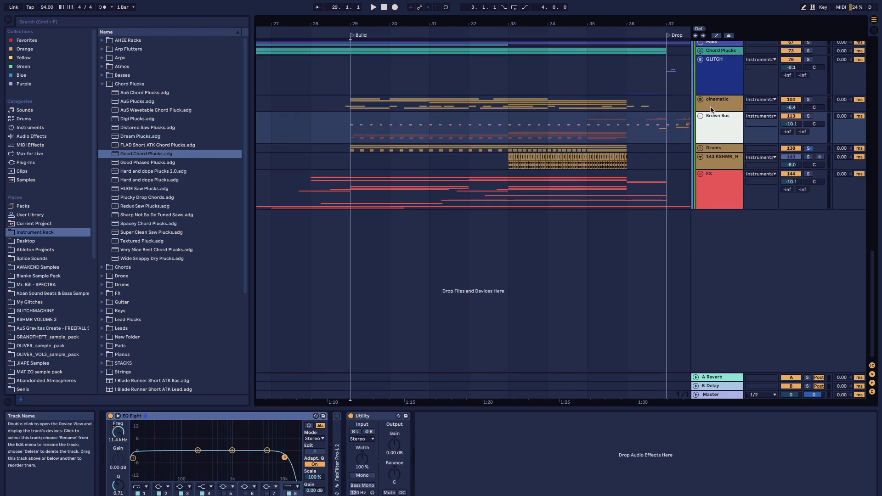
Solo the cinematic group, play it from the start of the build, and unfold its tracks.
click(713, 106)
key(s)
key(space)
click(700, 100)
scroll(726, 151, down, 2)
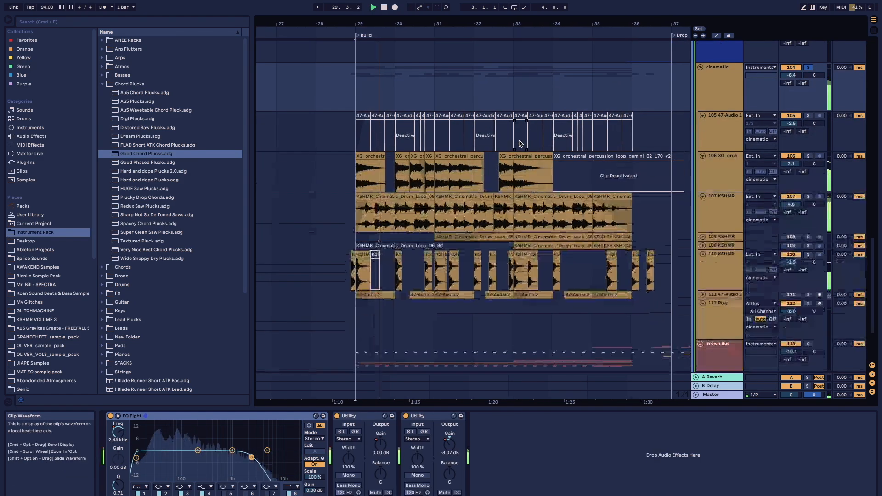
Check the 106 XG_orch track's devices, and solo the 107 KSHMR drum loop track and play it from bar 30.
click(734, 166)
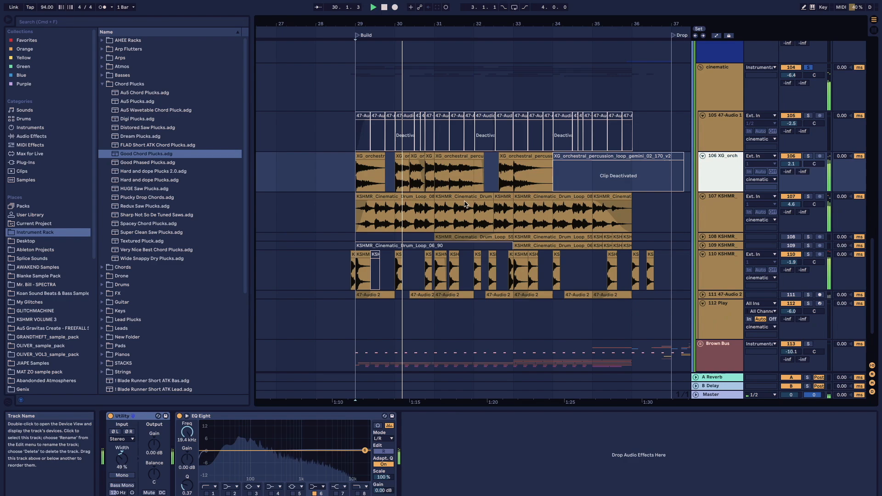
click(410, 222)
scroll(410, 224, up, 3)
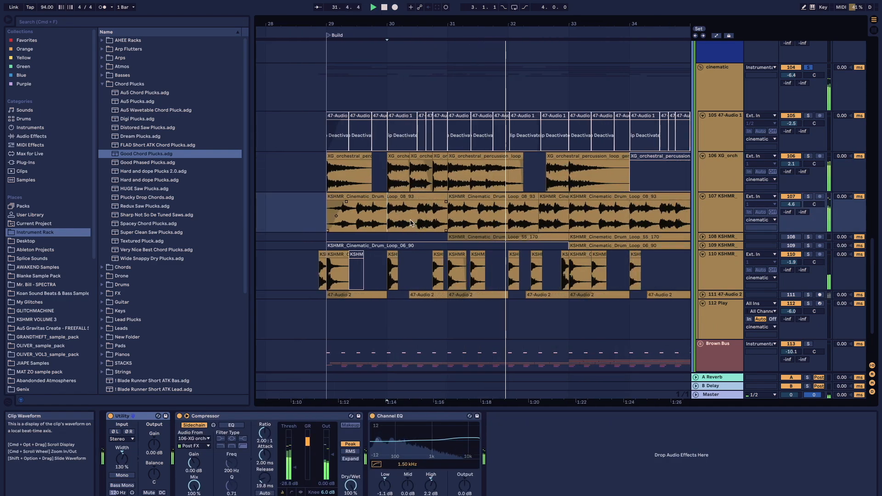
key(space)
click(711, 203)
key(s)
key(space)
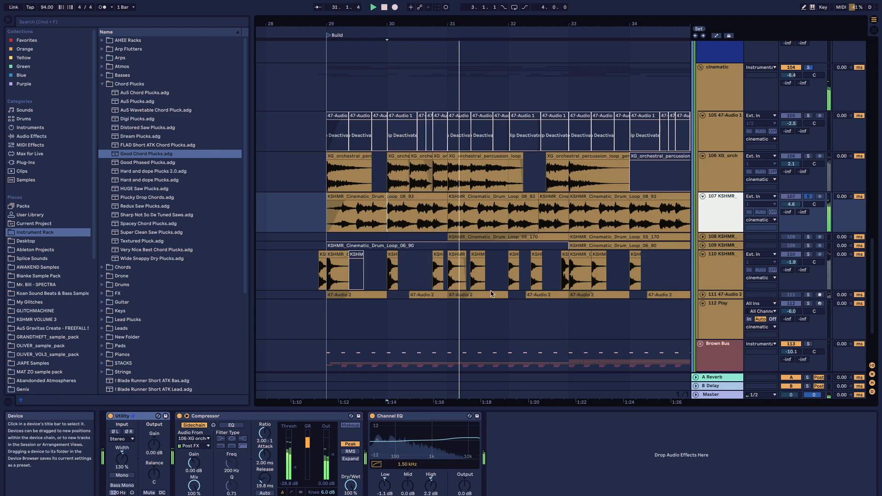
Solo the 106 XG_orch orchestral percussion track and play it from bar 29.
click(712, 181)
key(s)
key(space)
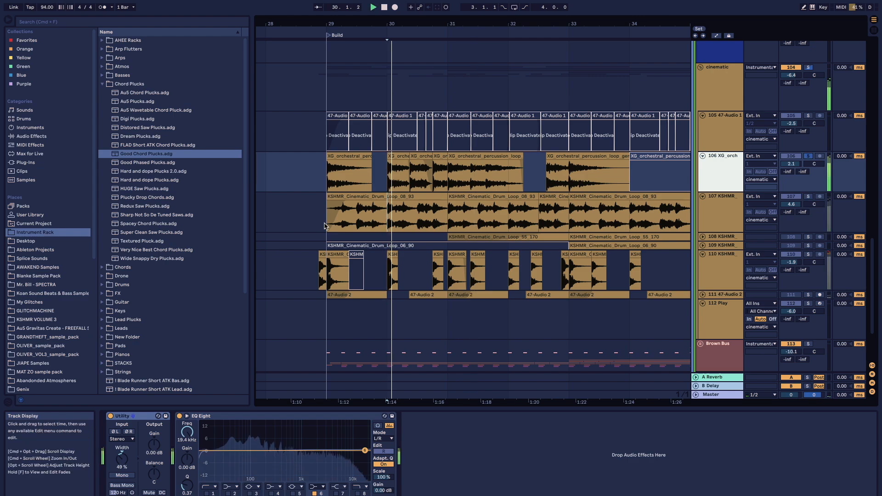
click(324, 175)
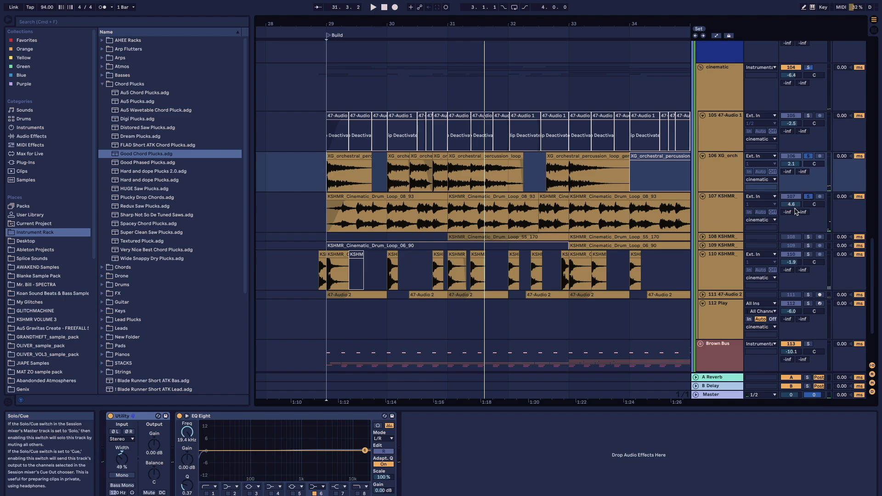
Solo the 110 KSHMR track from the start of the build, and add tracks 107 and 106 to the solo.
click(721, 275)
key(space)
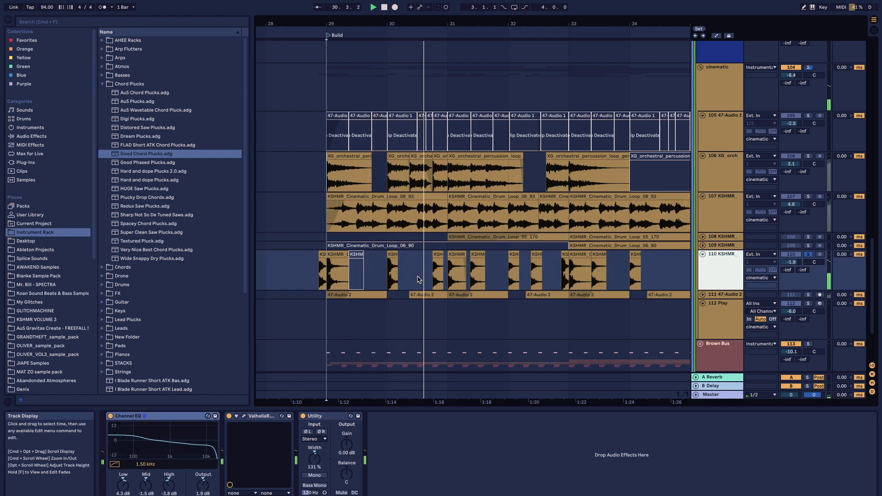
click(808, 196)
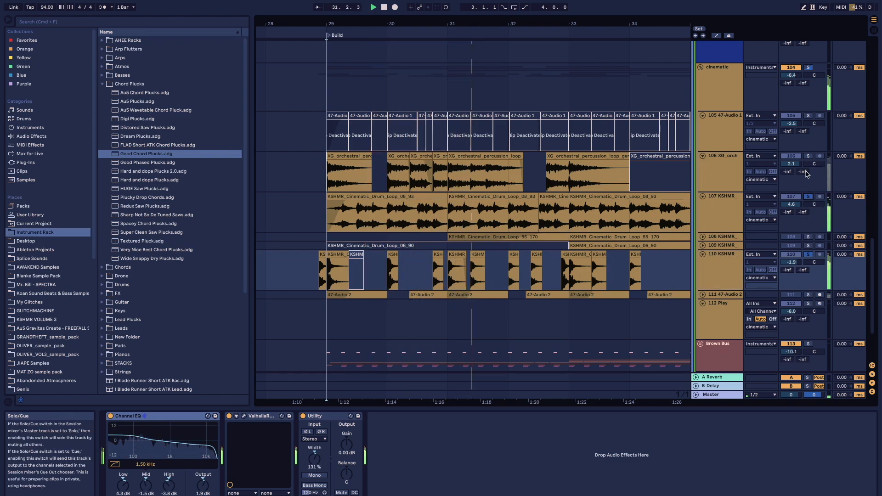
click(809, 156)
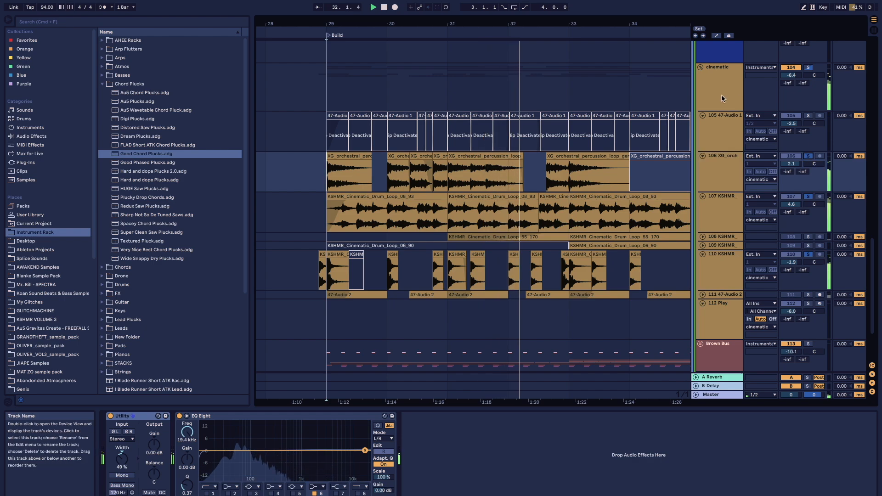
Solo and unfold the Brown Bus group, and play its 131 Cymatics and 132 KSHMR clips from bar 33.
scroll(712, 279, down, 3)
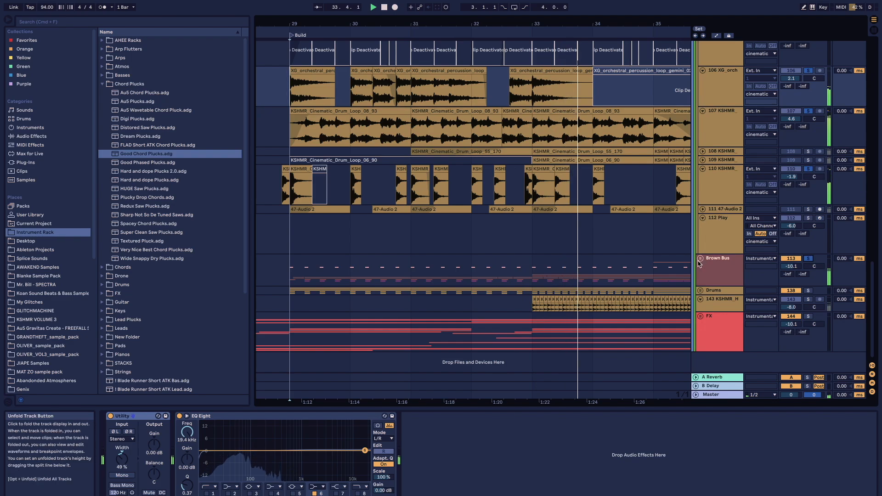
click(702, 260)
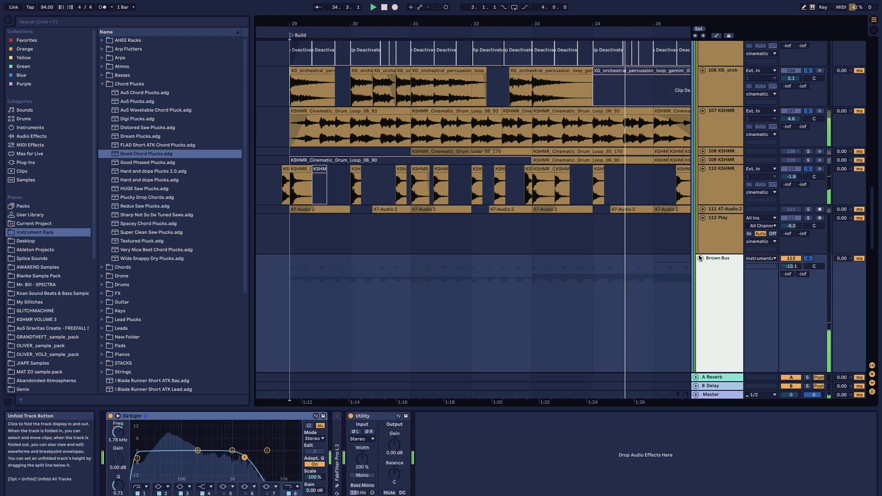
scroll(554, 218, down, 10)
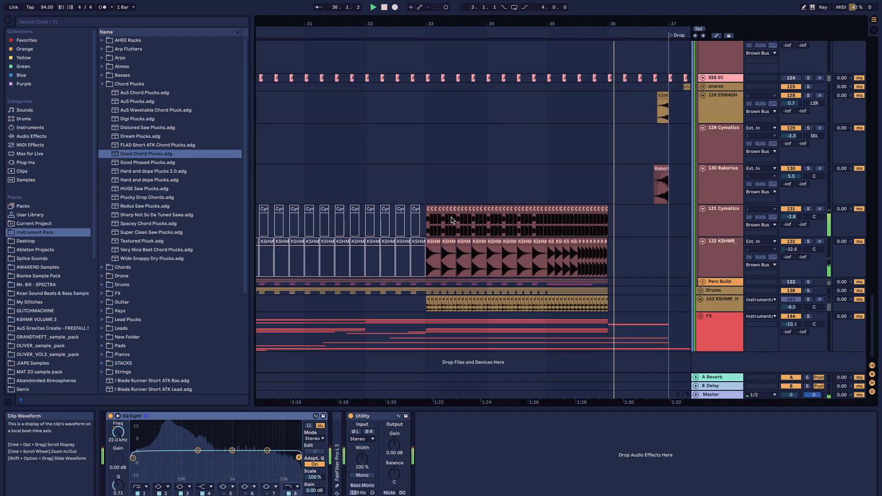
click(427, 227)
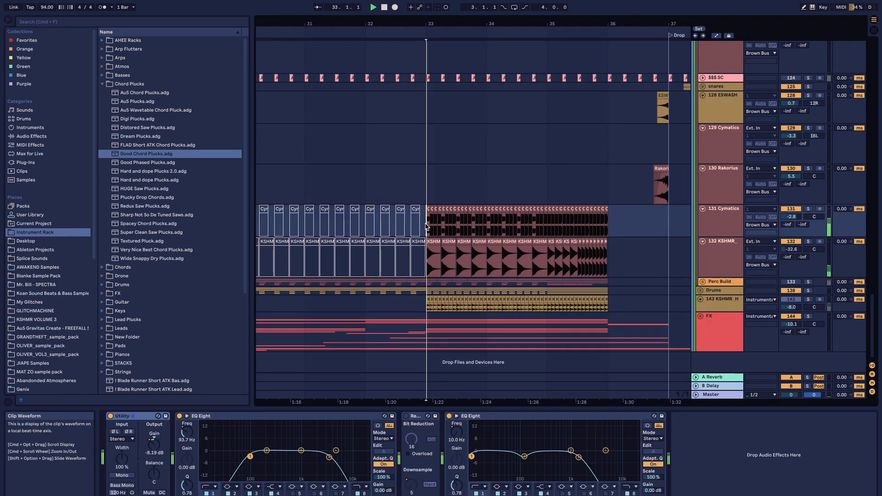
scroll(503, 235, up, 5)
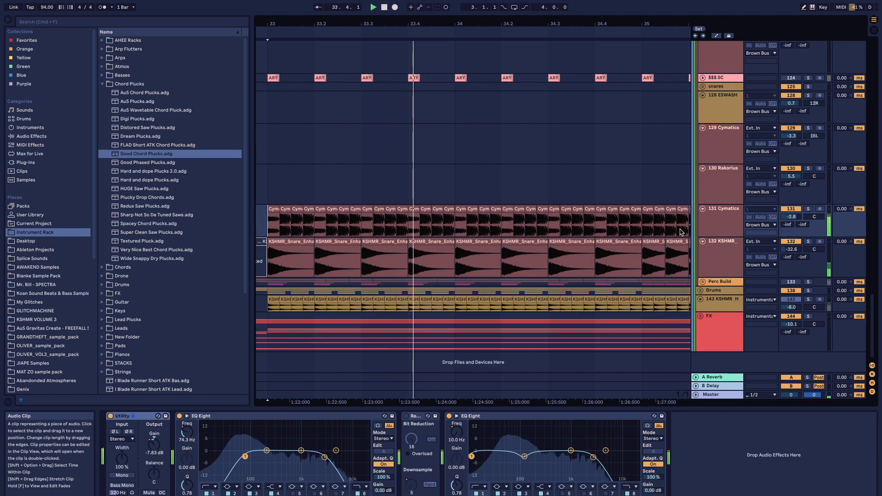
Check the 131 Cymatics track's devices, and solo the 132 KSHMR snare track and play it from bar 33.
click(733, 222)
scroll(457, 250, down, 5)
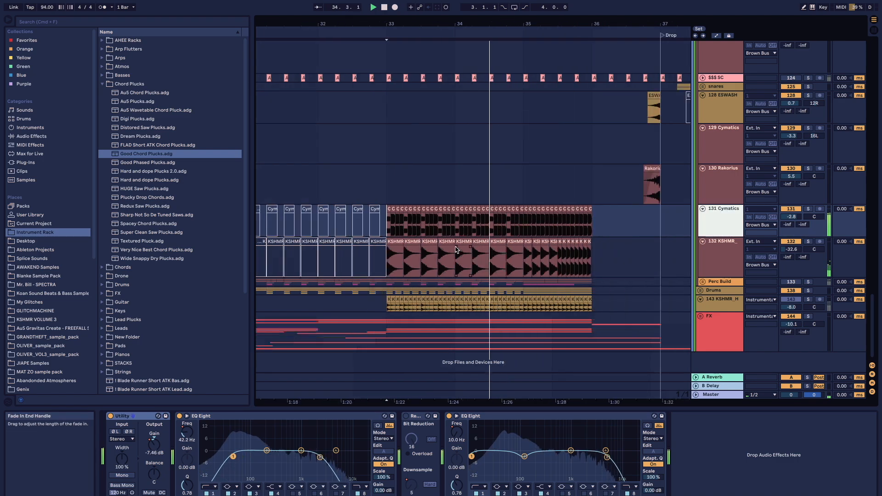
scroll(457, 249, down, 1)
click(724, 266)
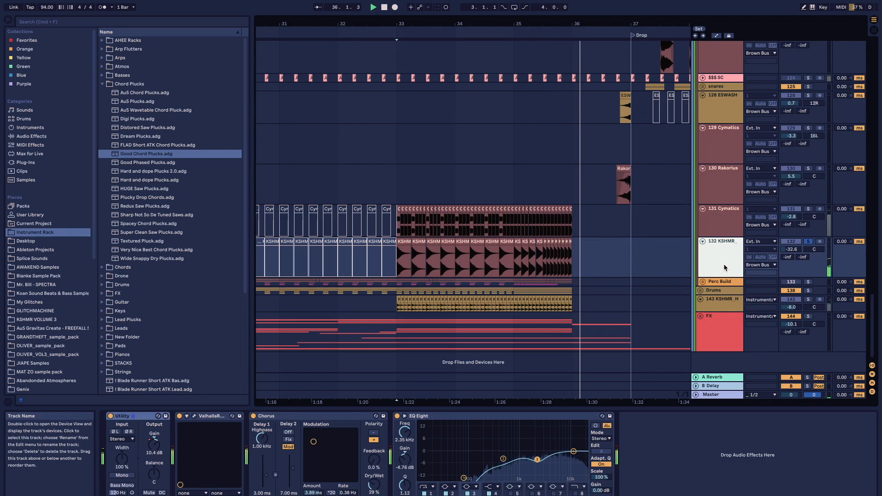
Play the 132 KSHMR snare clips from bar 33 and solo the whole Brown Bus group.
click(406, 244)
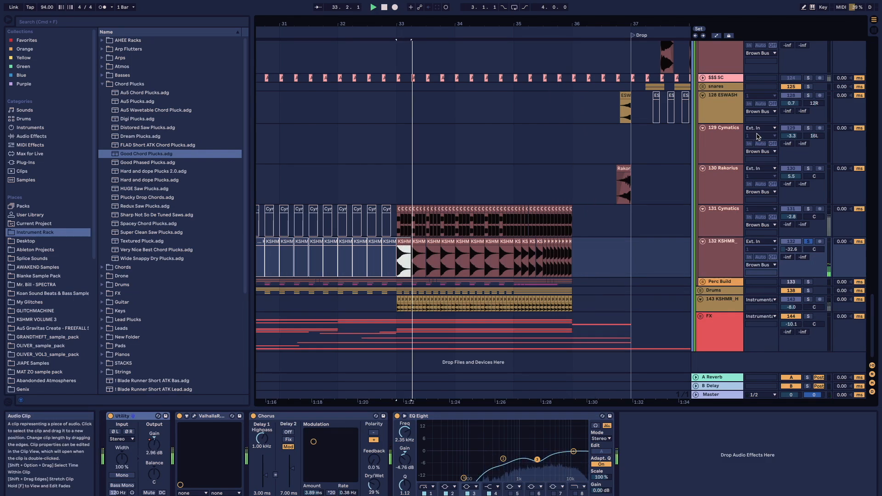
scroll(723, 119, up, 6)
click(723, 69)
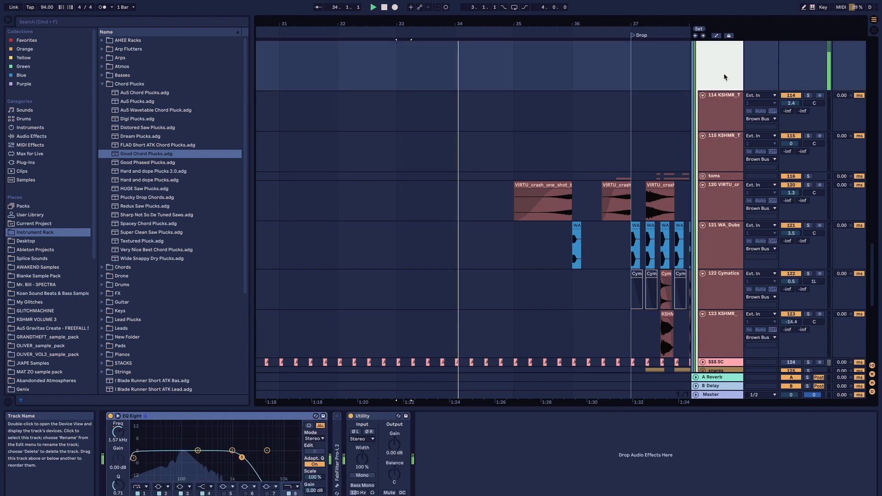
scroll(724, 92, up, 5)
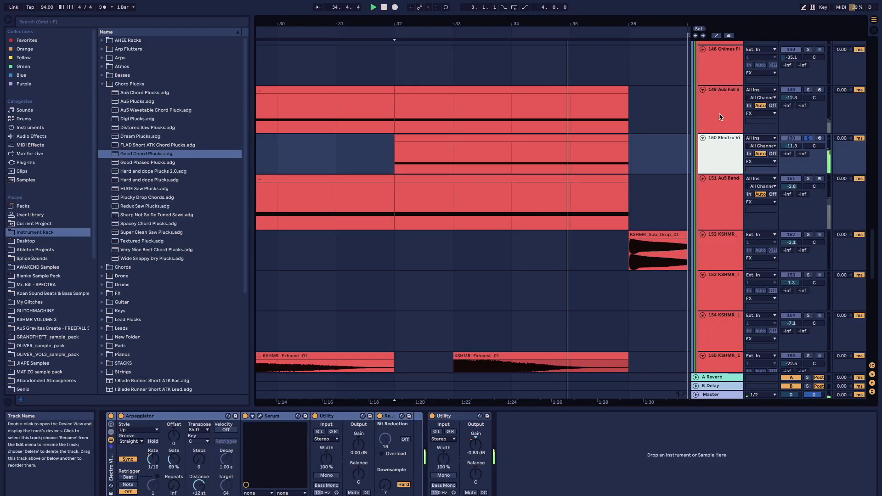
Solo the whole FX group and examine its clips while playing from the build into the Drop.
key(s)
scroll(721, 116, up, 5)
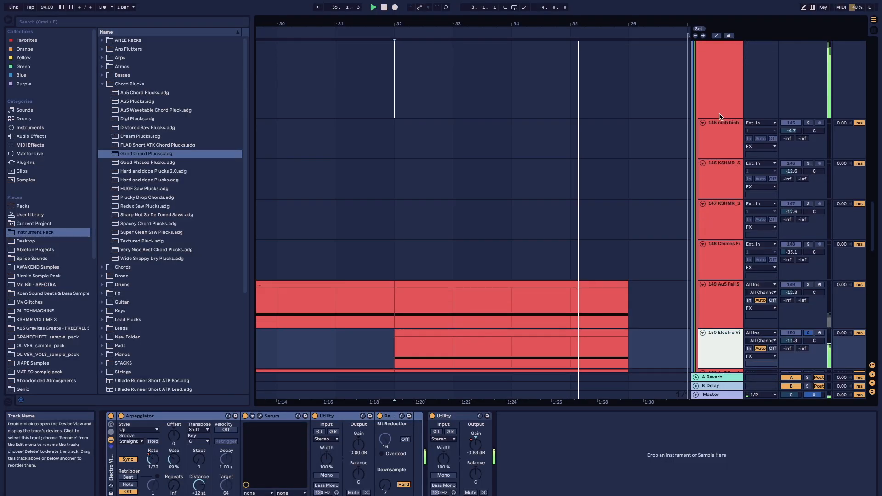
click(720, 108)
scroll(720, 108, down, 6)
scroll(720, 109, down, 5)
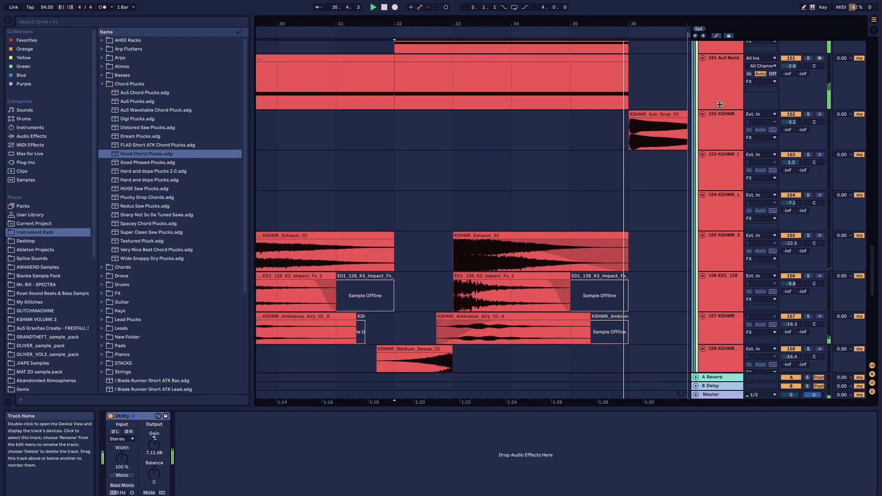
scroll(505, 207, up, 6)
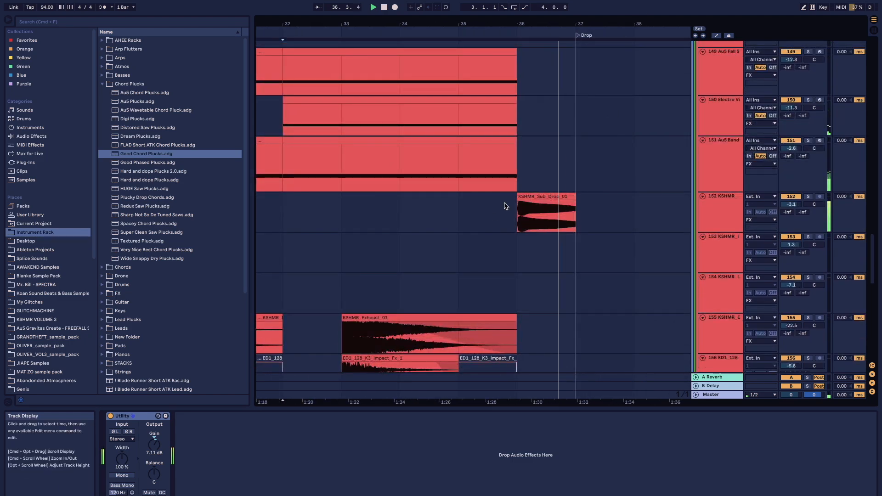
scroll(511, 221, up, 15)
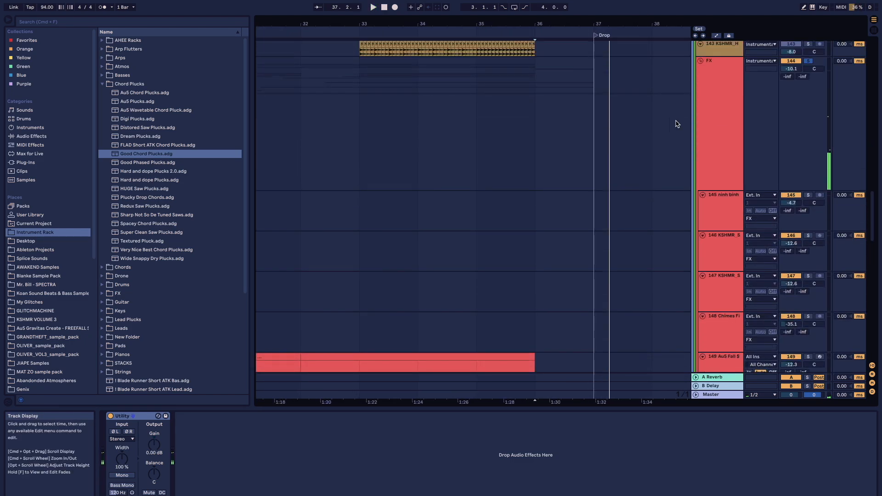
Fold the FX and cinematic groups so the arrangement shows them as single group tracks.
click(700, 118)
scroll(700, 119, up, 10)
scroll(508, 198, down, 8)
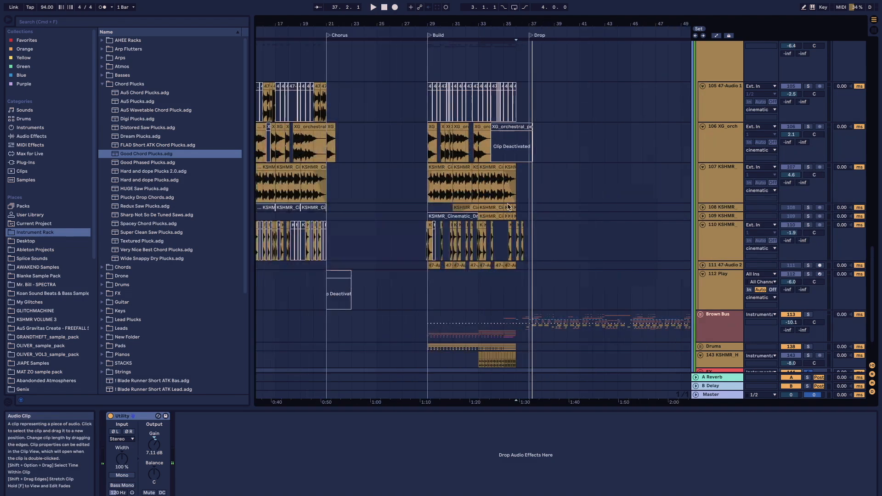
scroll(511, 198, up, 5)
scroll(705, 198, up, 2)
click(699, 200)
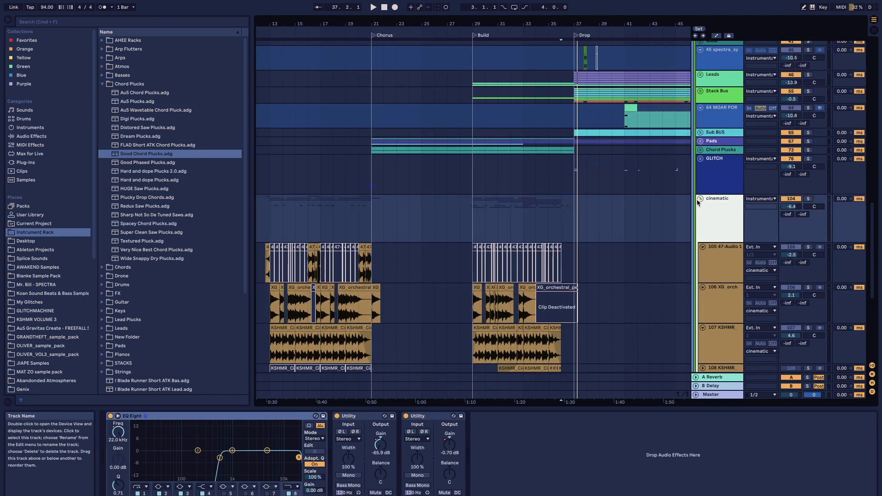
click(699, 199)
Solo the Pads and Chord Plucks groups together and play them from the start of the build at bar 29.
click(714, 151)
shift+click(715, 142)
key(s)
key(space)
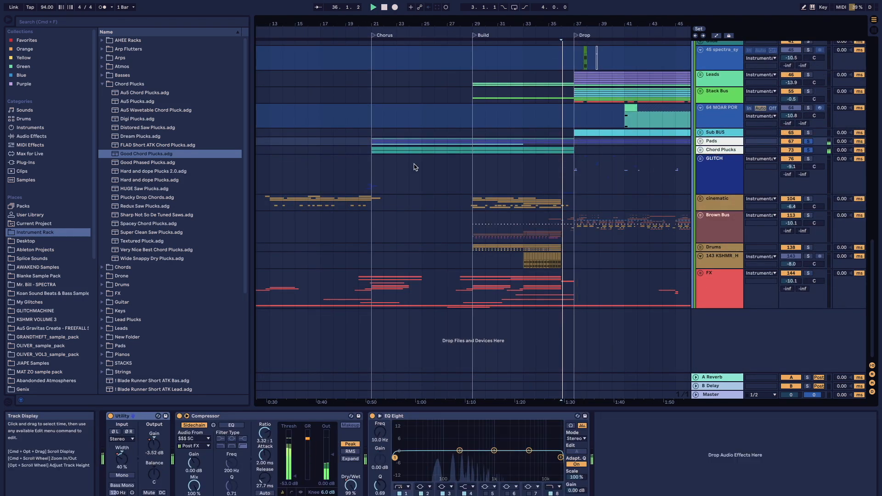
click(474, 141)
key(space)
key(space)
scroll(474, 141, up, 3)
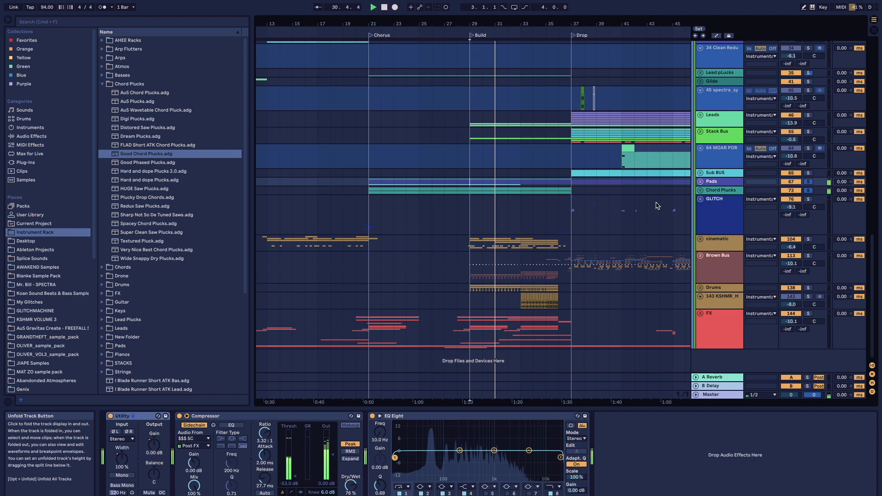
scroll(513, 258, up, 8)
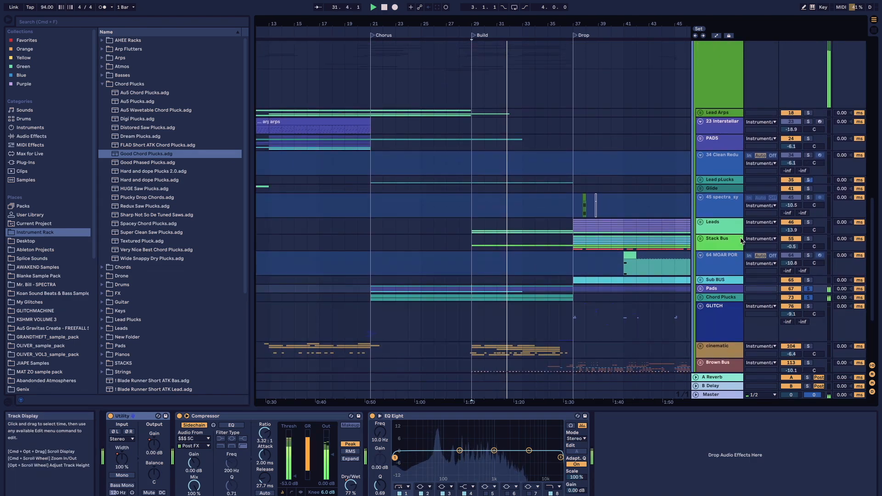
Solo the Stack Bus and Leads groups and play both from the Build marker.
click(735, 239)
shift+click(729, 224)
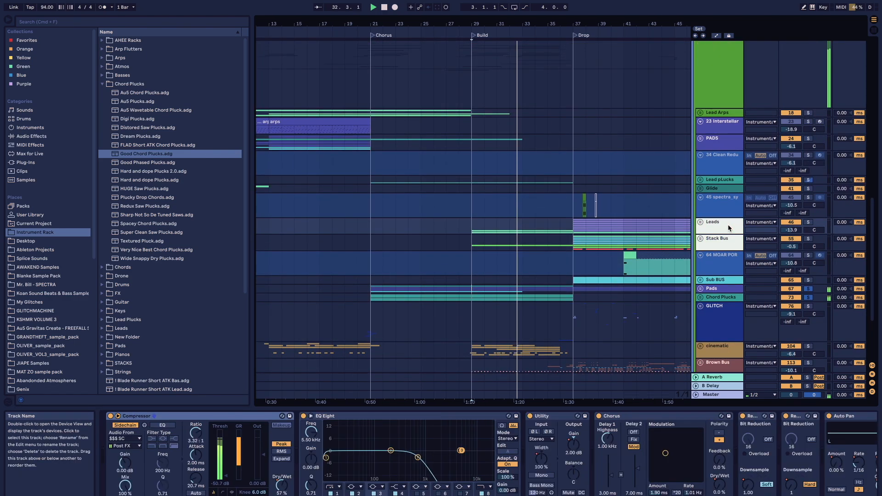
click(721, 239)
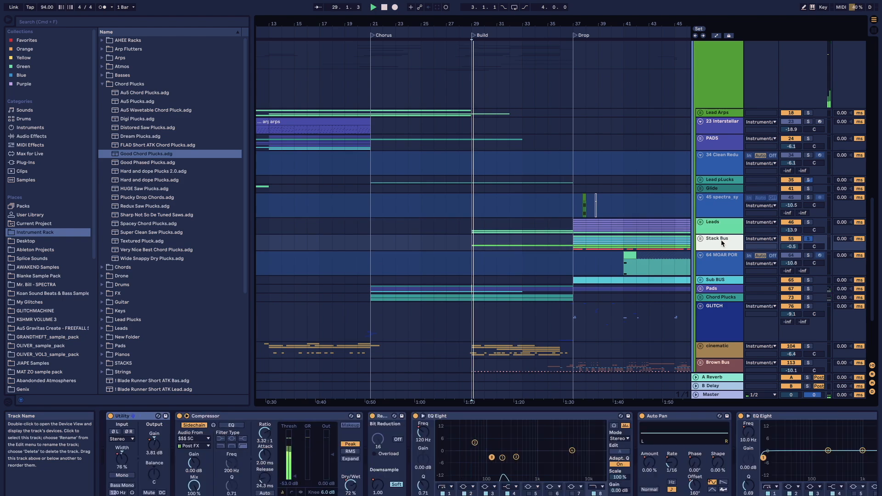
click(726, 224)
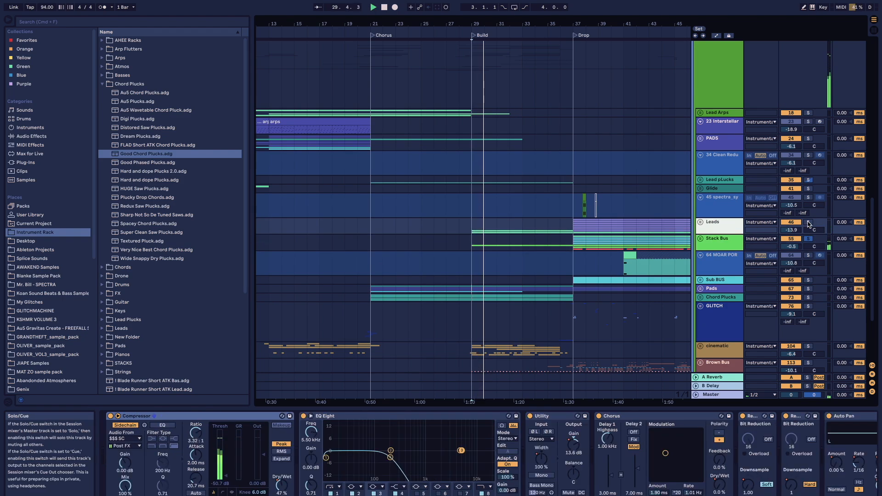
click(809, 223)
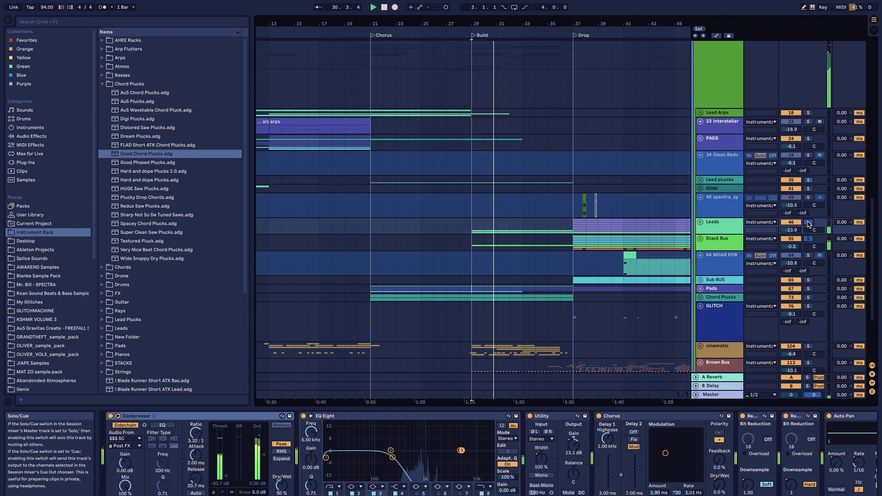
Unfold the Leads group to view its tracks during playback, and fold it again.
click(700, 222)
scroll(699, 224, up, 1)
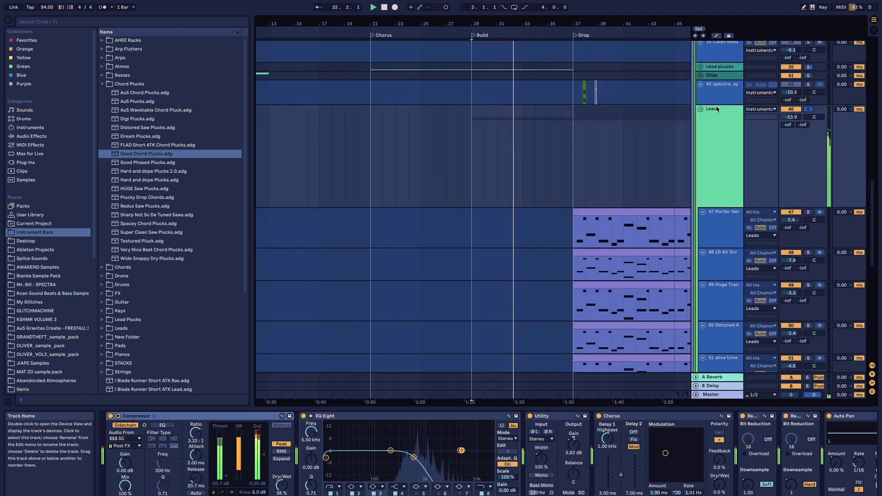
click(701, 109)
Unfold the Stack Bus group and replay the Build while viewing its tracks down to KSHMR.
key(space)
click(701, 126)
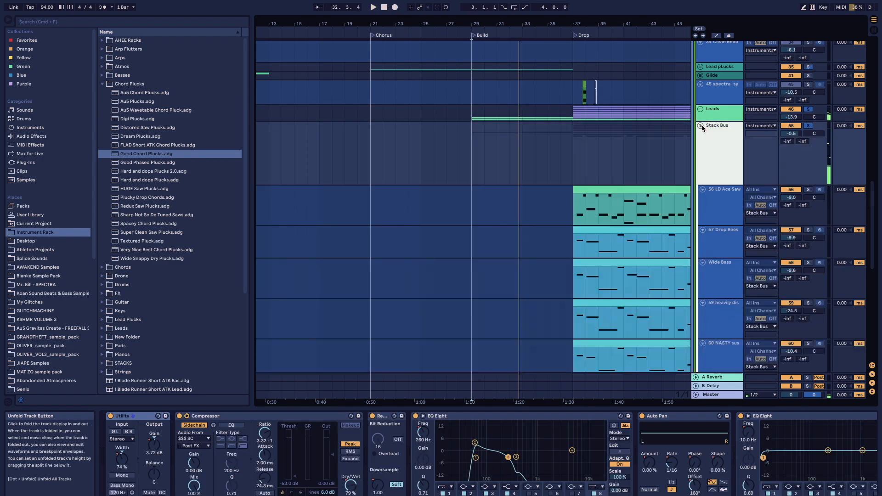
key(space)
scroll(488, 222, down, 5)
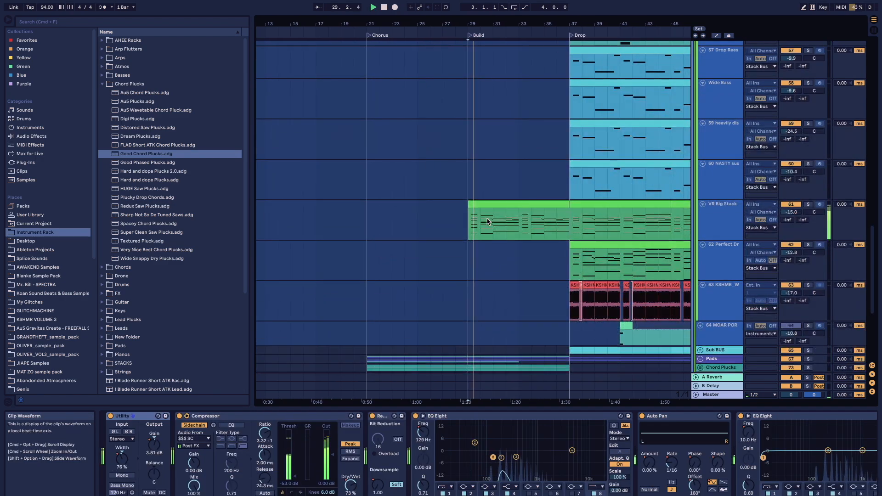
scroll(501, 219, up, 5)
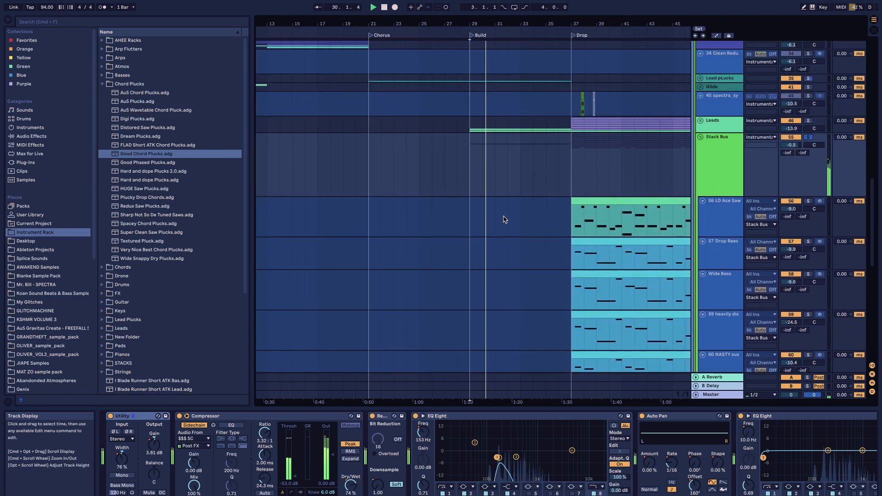
Show the Stack Bus automation of EQ Eight's 8 Frequency and play the end of the Build up to the Drop.
click(708, 172)
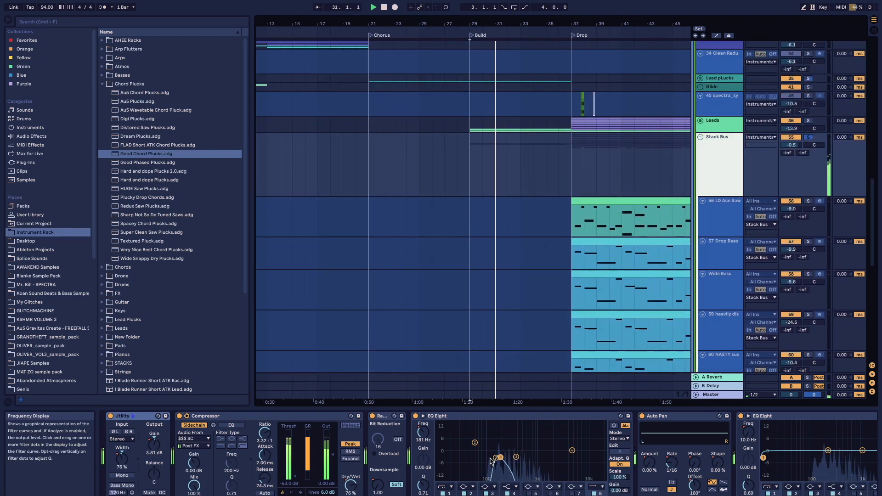
drag(508, 437, 498, 463)
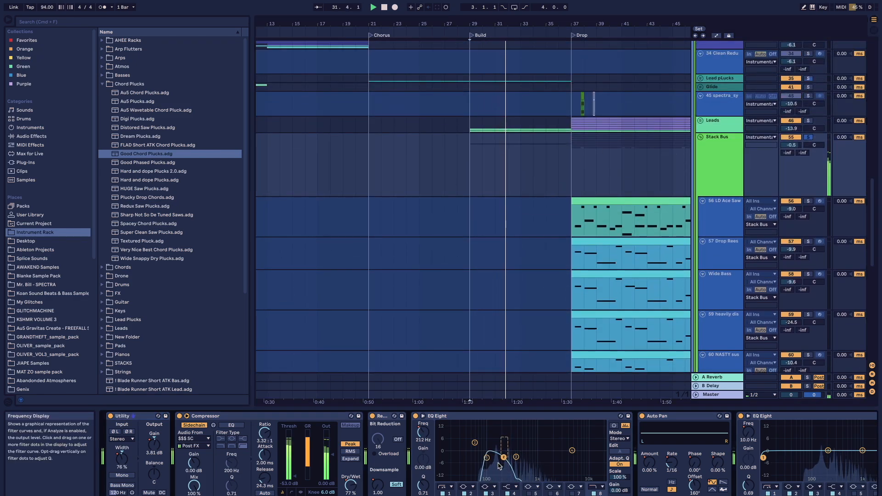
key(a)
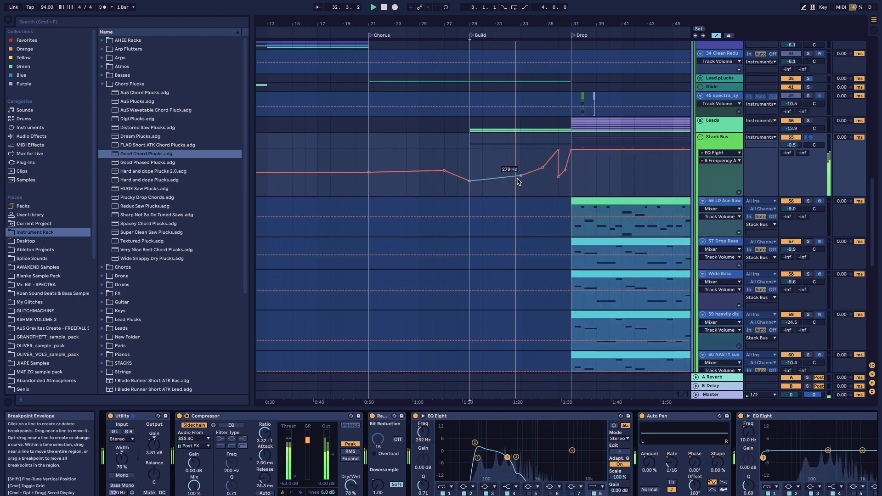
click(542, 187)
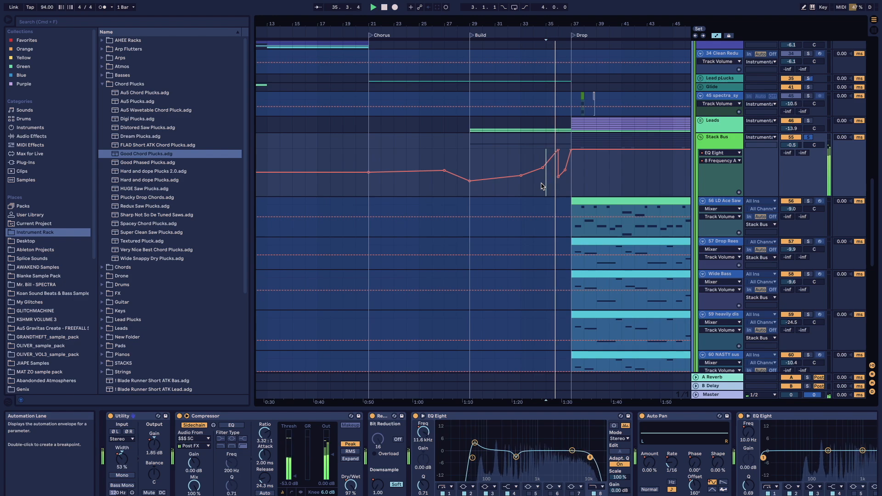
click(555, 192)
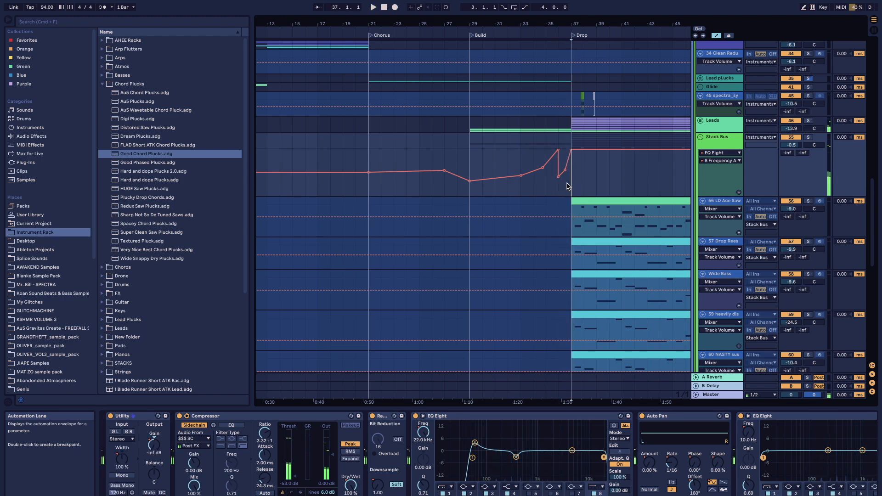
Hide the automation, fold the Stack Bus group, and view the arrangement down to the FX group.
scroll(568, 186, up, 5)
click(701, 269)
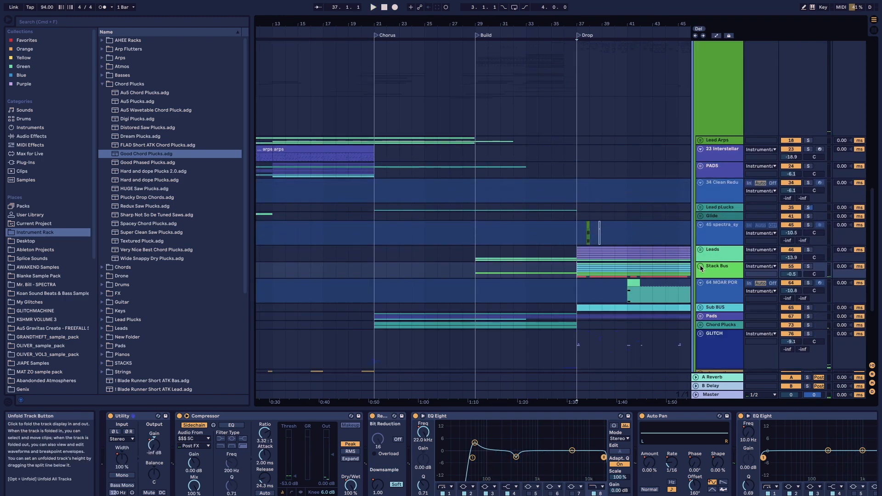
scroll(537, 223, down, 5)
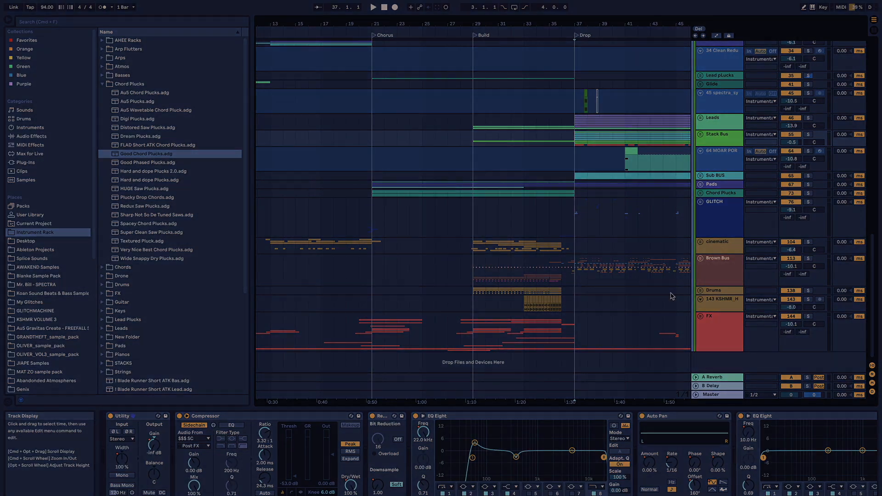
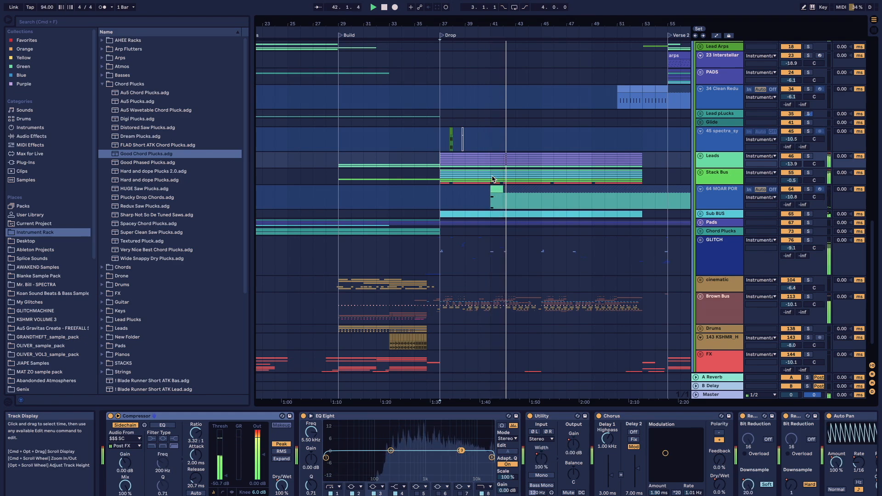
Examine the Stack Bus device chain through to its final Utility, and unfold the group to view its tracks.
click(501, 179)
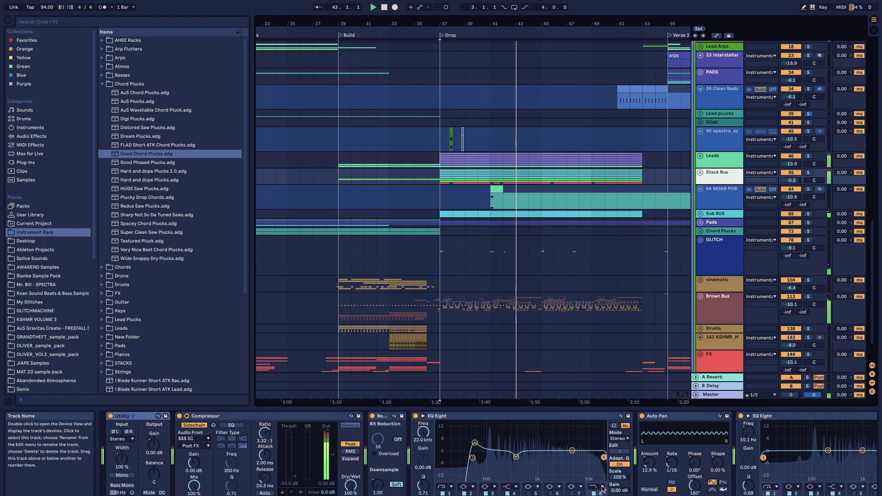
scroll(639, 467, right, 10)
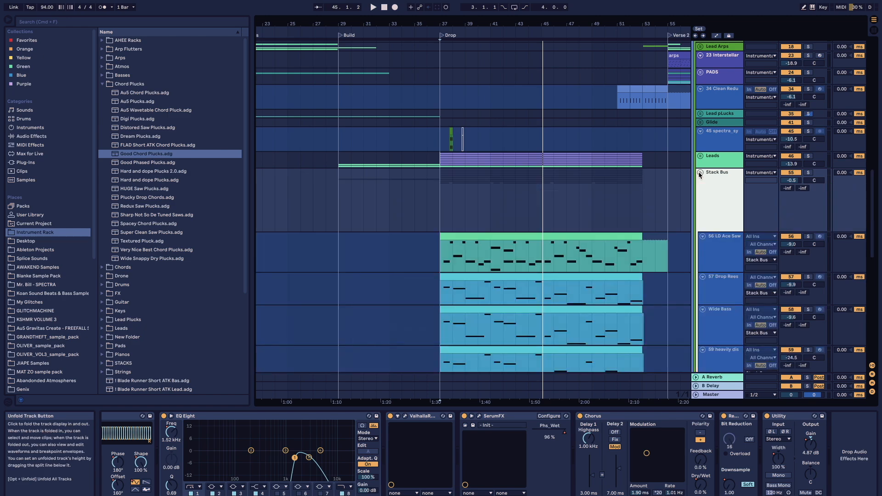
click(699, 171)
scroll(527, 127, down, 10)
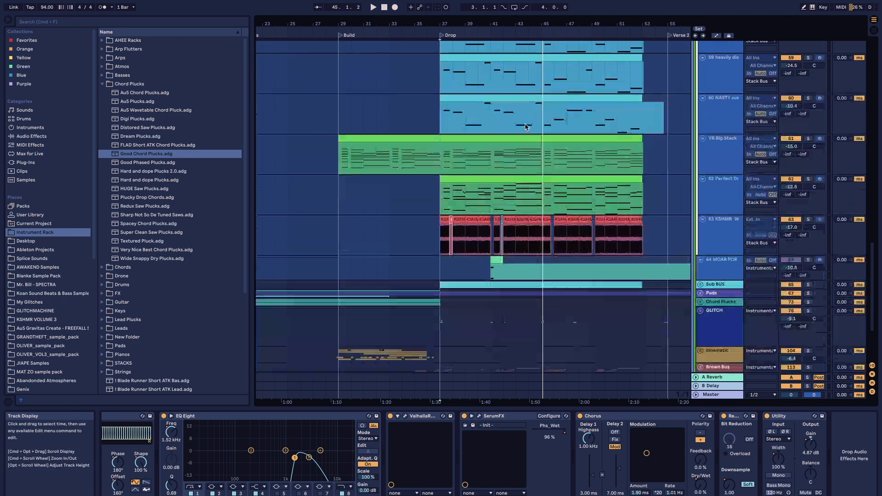
Solo the Stack Bus and play it from the Drop marker at bar 37 while viewing its individual tracks.
click(443, 219)
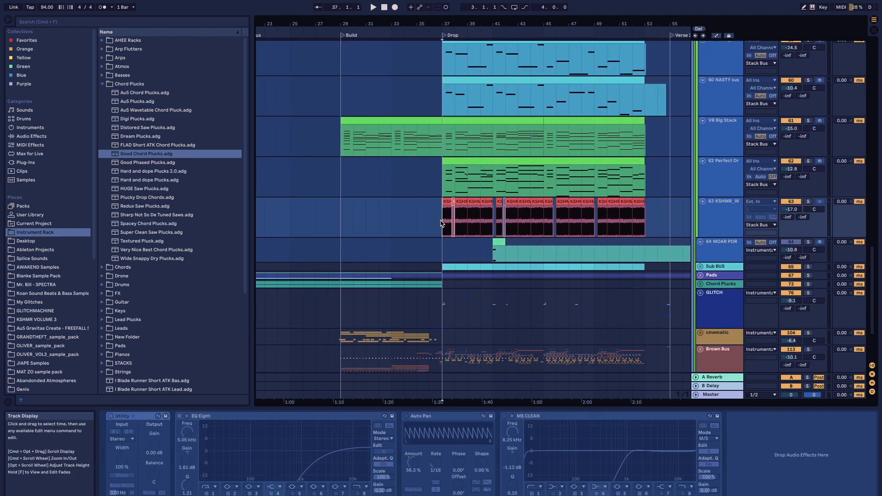
key(plus)
scroll(444, 220, up, 8)
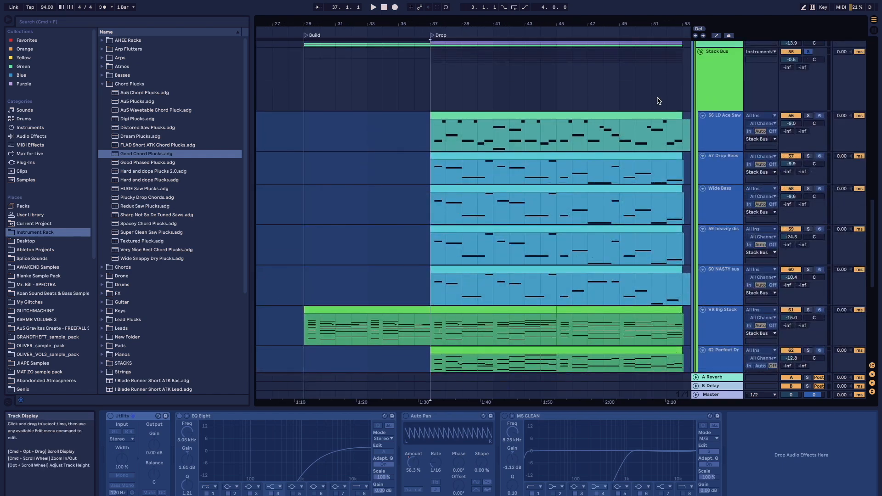
key(space)
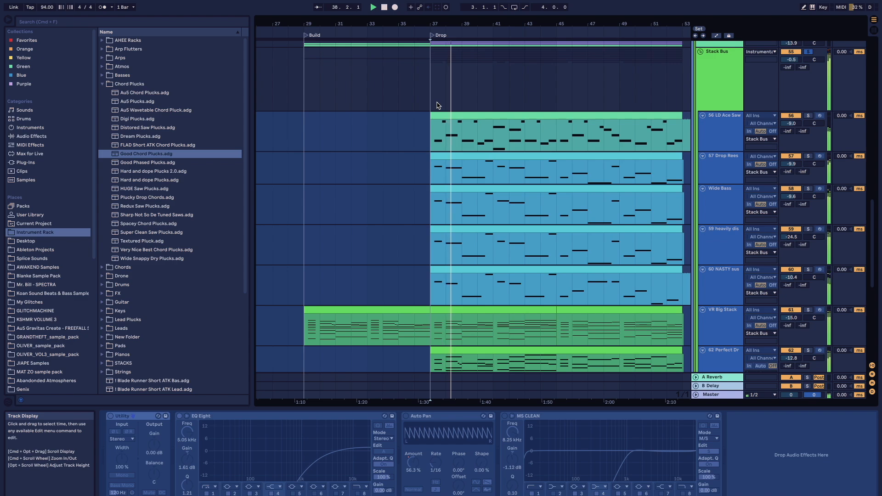
scroll(438, 105, down, 4)
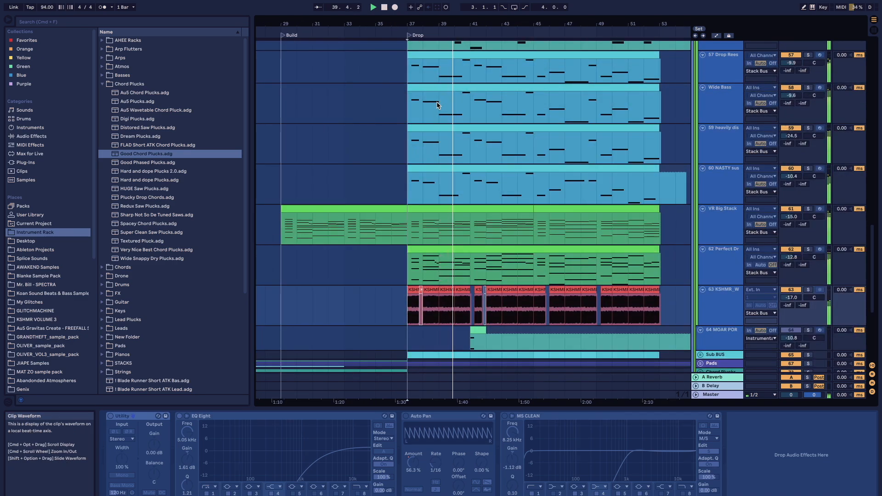
scroll(437, 105, up, 6)
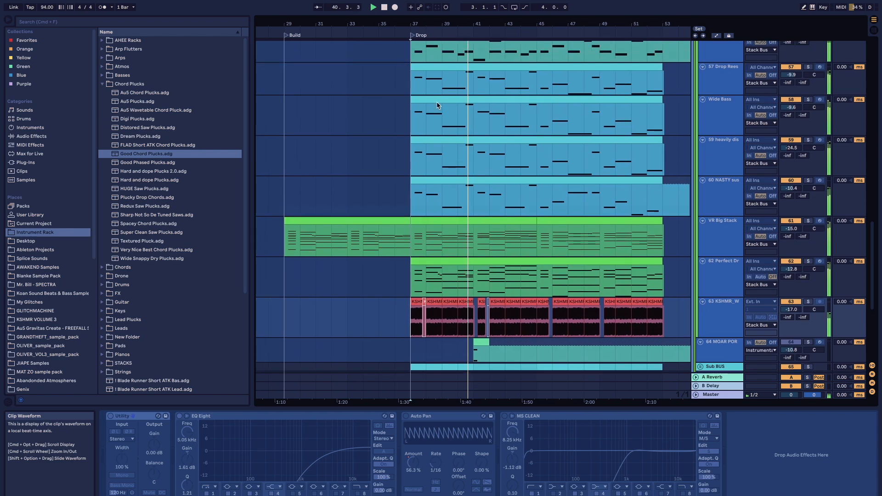
Fold the Stack Bus group and solo the Leads group instead, playing it from the Drop marker.
click(702, 179)
click(709, 168)
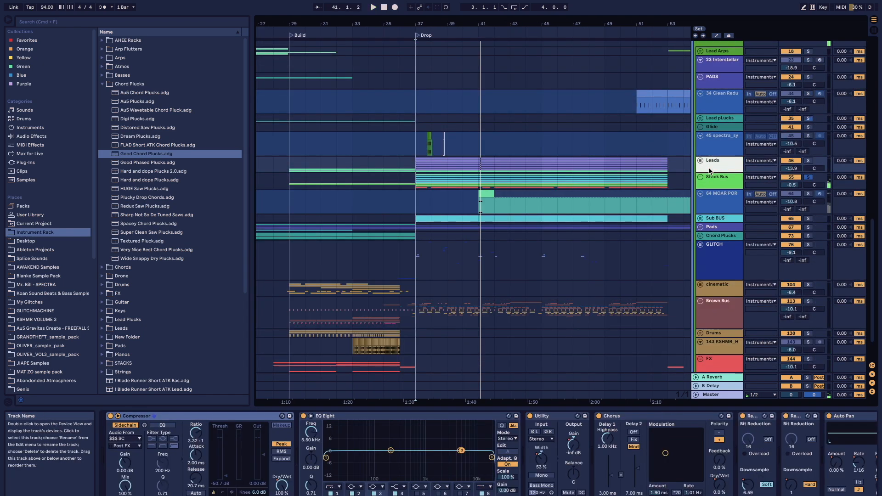
key(s)
key(space)
Unfold the Leads group to view its tracks from Porter to the piano layer during the Drop, and fold it again.
click(700, 161)
scroll(700, 164, down, 7)
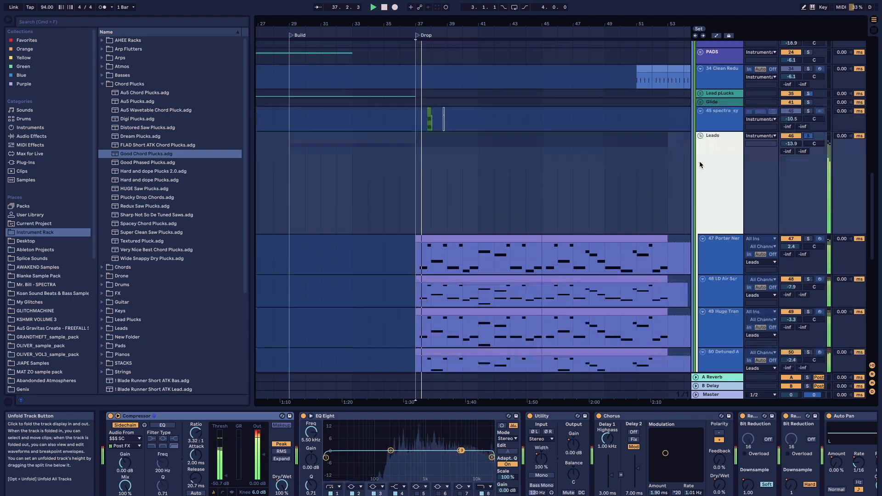
scroll(700, 165, up, 1)
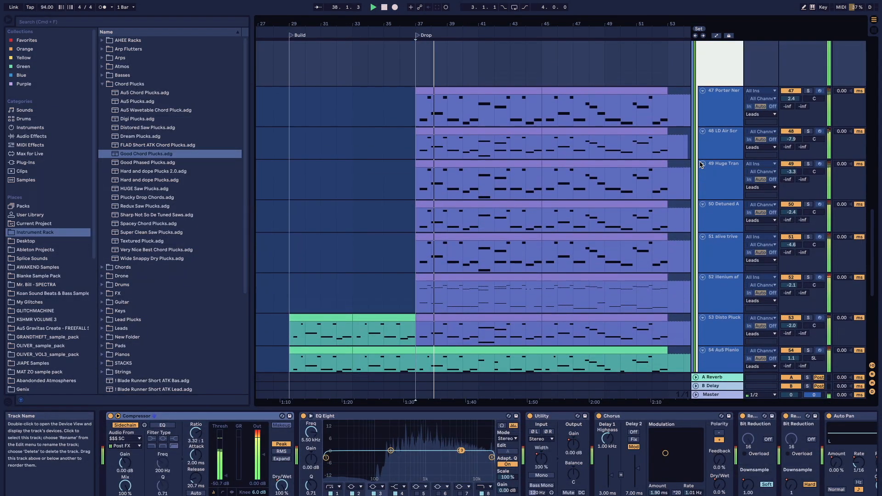
scroll(700, 165, down, 1)
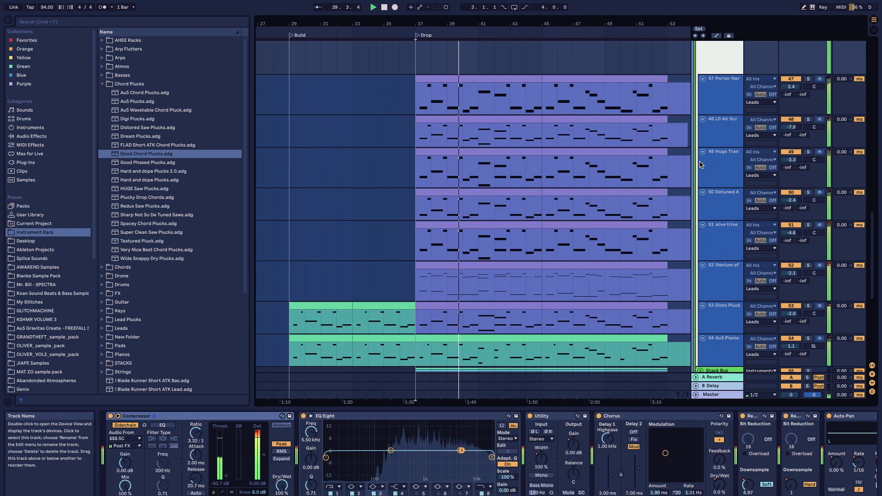
scroll(701, 165, up, 4)
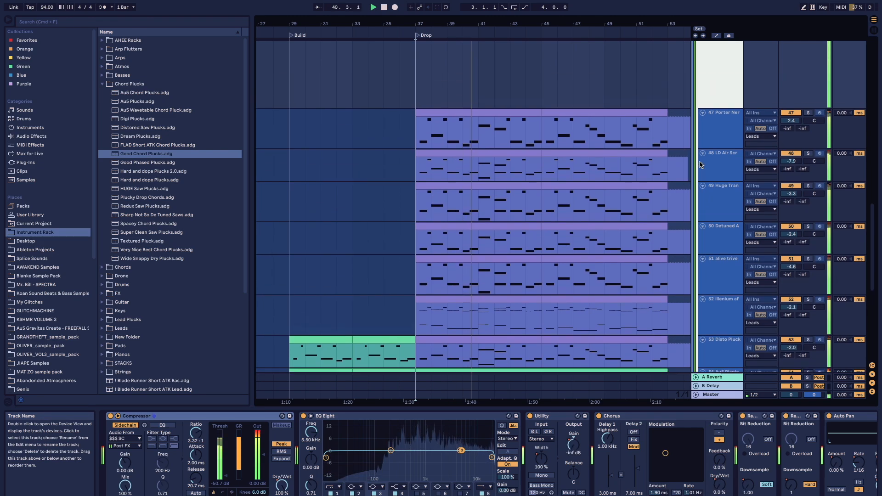
click(700, 46)
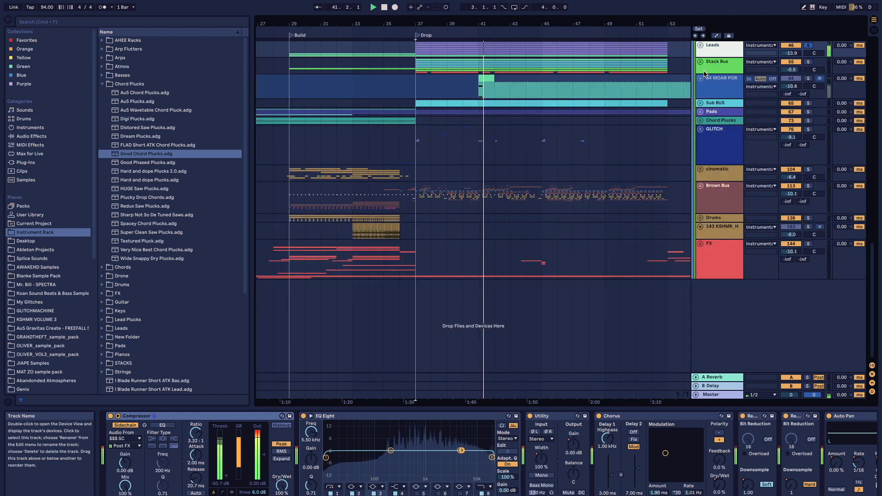
Stop playback, compare the device chains of the Leads and Stack Bus groups, and unfold the Stack Bus.
click(710, 69)
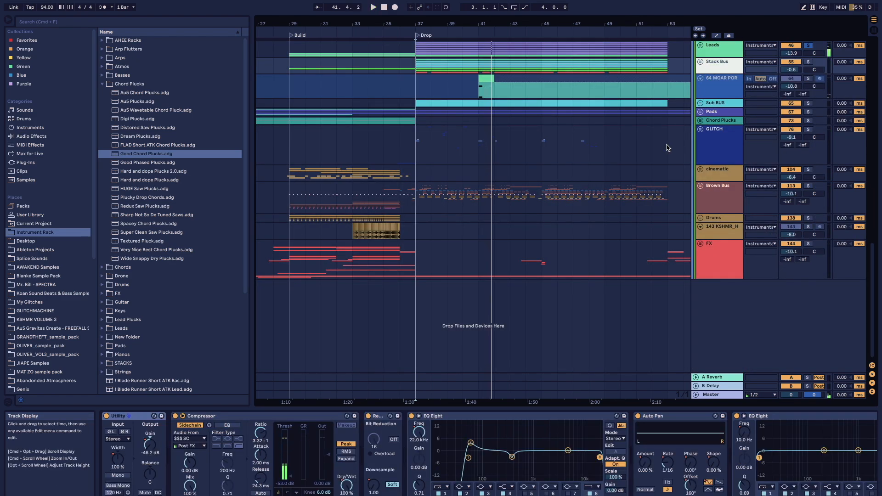
scroll(668, 147, up, 2)
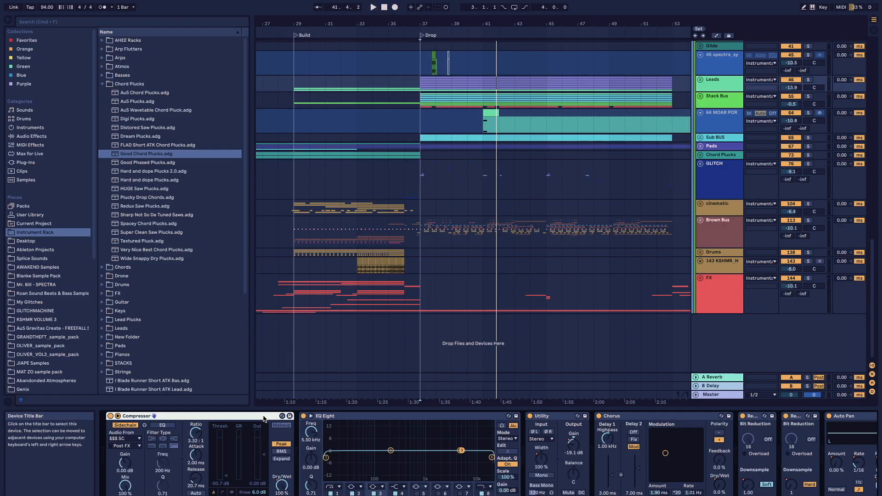
click(728, 87)
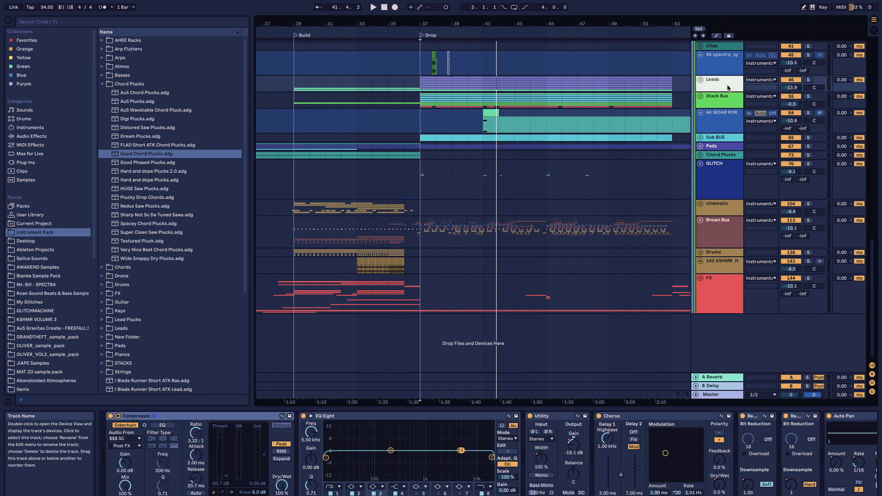
click(723, 100)
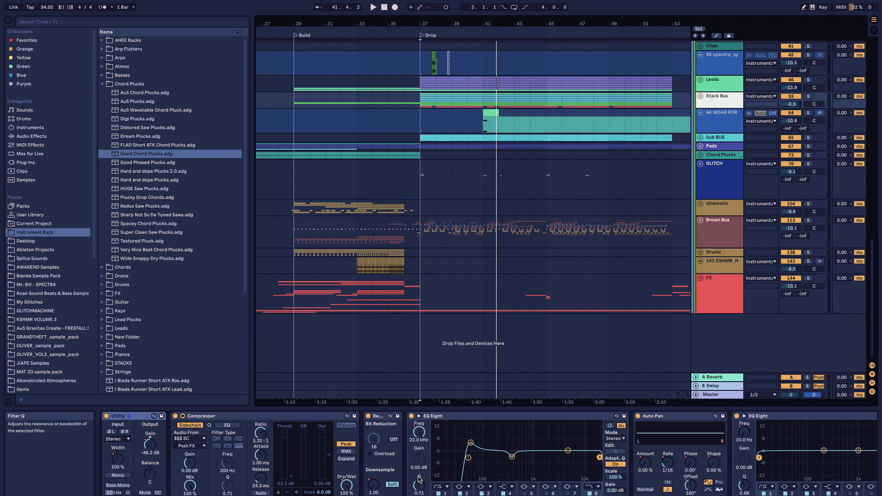
click(701, 97)
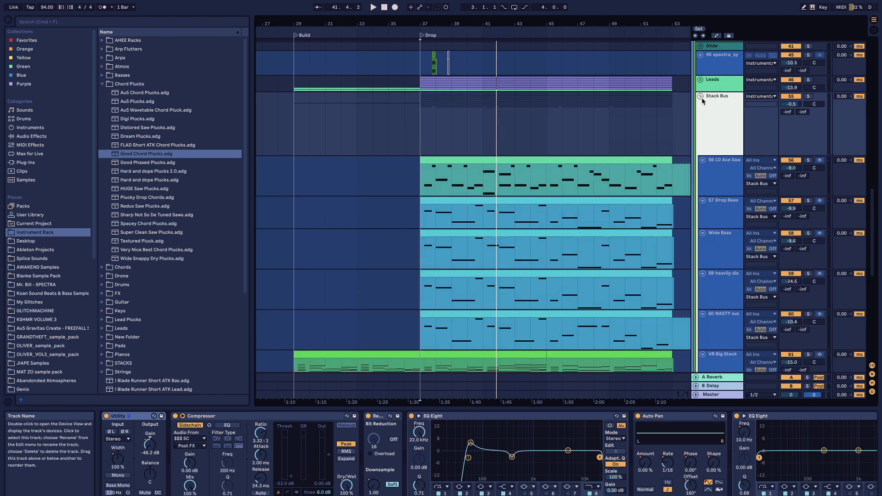
Review the Stack Bus device chain through its final Utility, show its Utility Gain automation, and fold the group with automation hidden.
scroll(564, 476, right, 5)
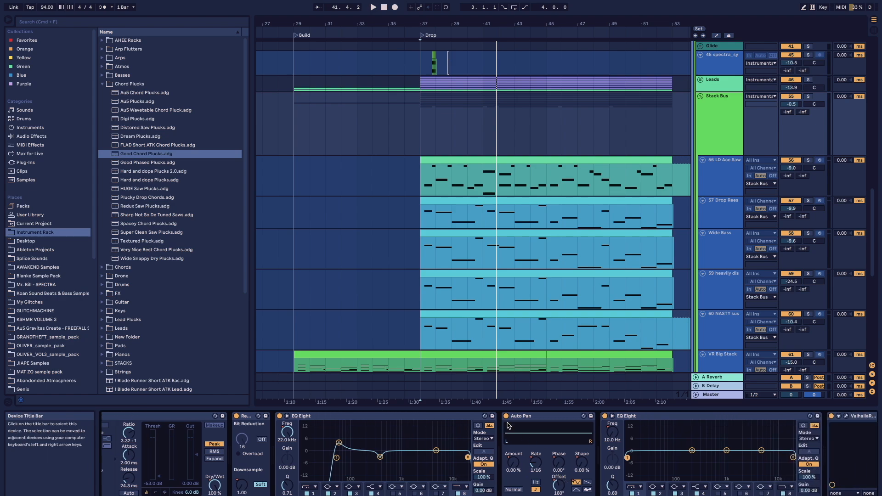
scroll(526, 416, right, 5)
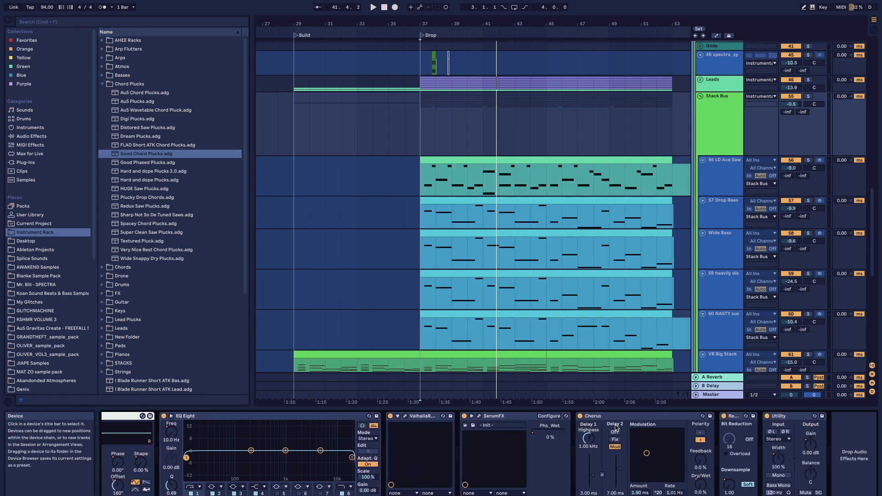
click(707, 115)
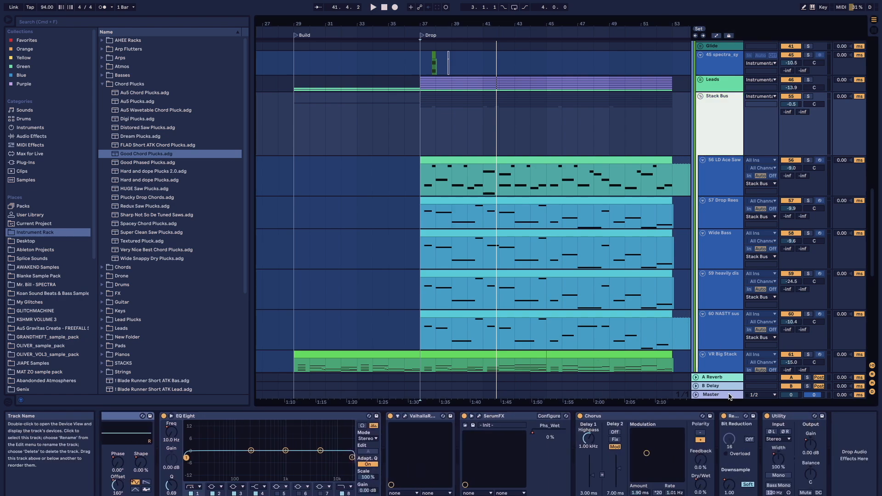
key(a)
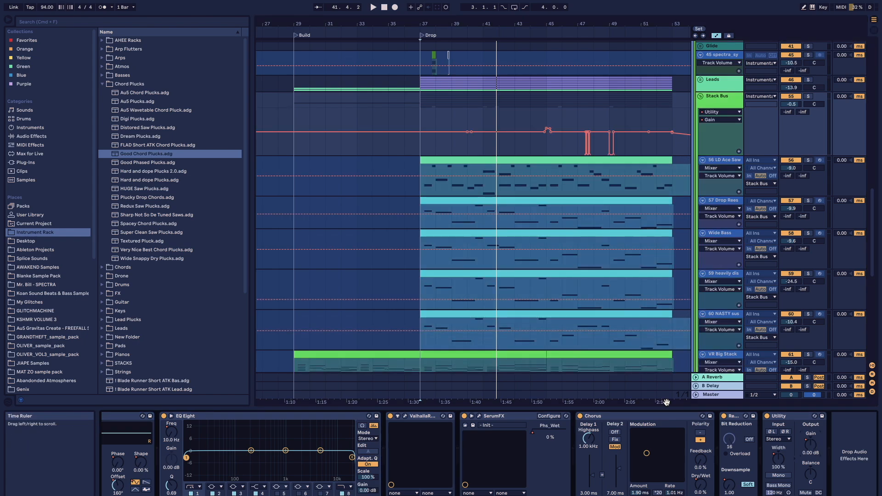
click(702, 97)
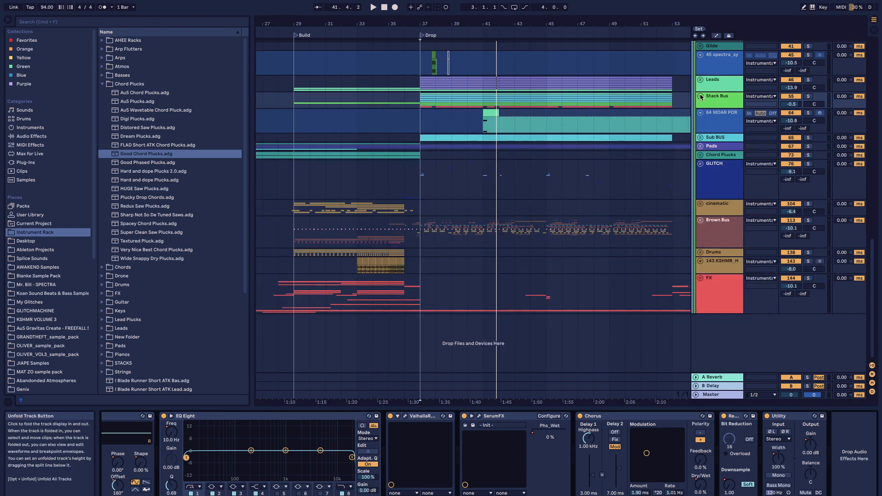
Unfold the Sub BUS group, solo it and play it from the Drop marker.
scroll(701, 97, up, 3)
click(716, 207)
click(699, 204)
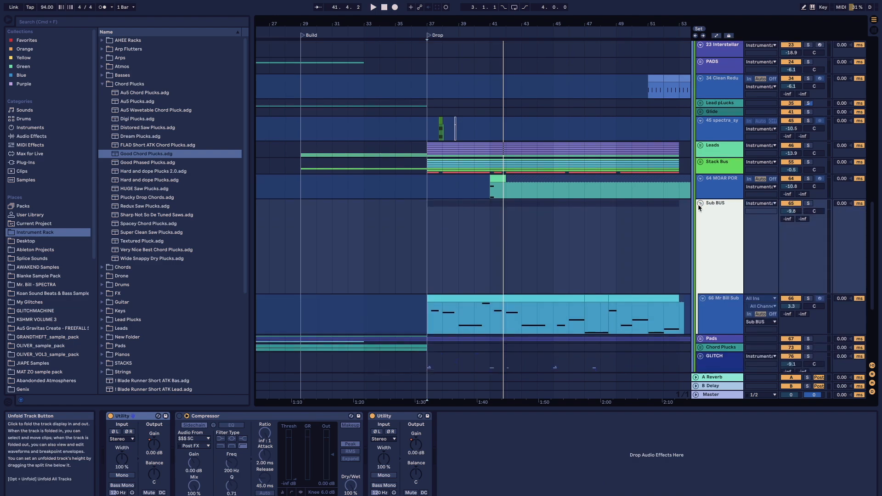
scroll(711, 165, down, 3)
key(s)
key(space)
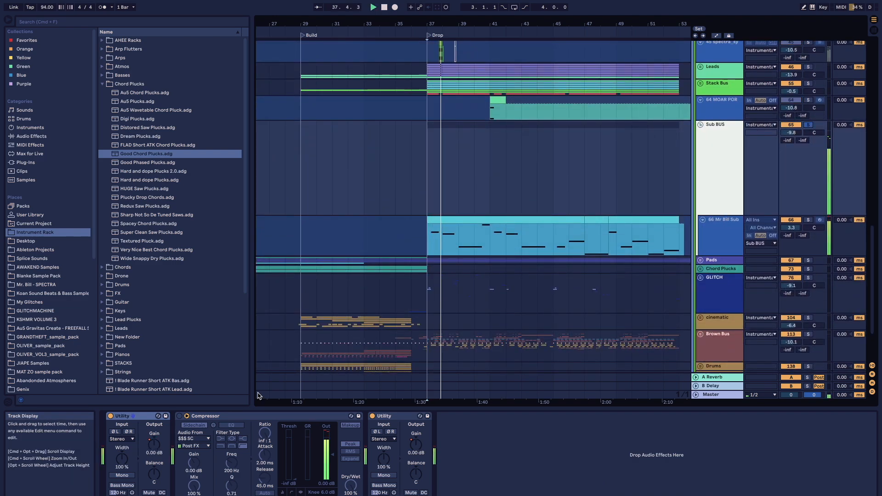
Show the Sub BUS Utility Gain automation close up at the Drop, stop playback and collapse the Compressor device.
click(155, 449)
key(a)
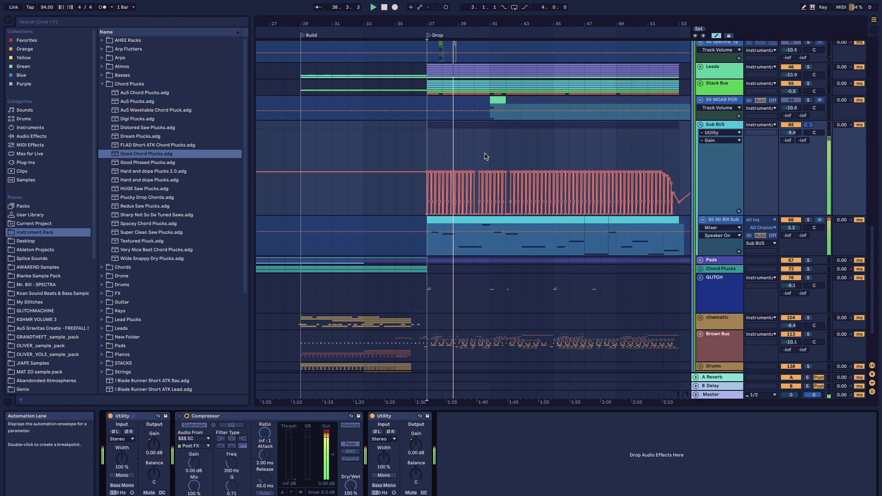
scroll(437, 168, up, 4)
scroll(437, 168, up, 5)
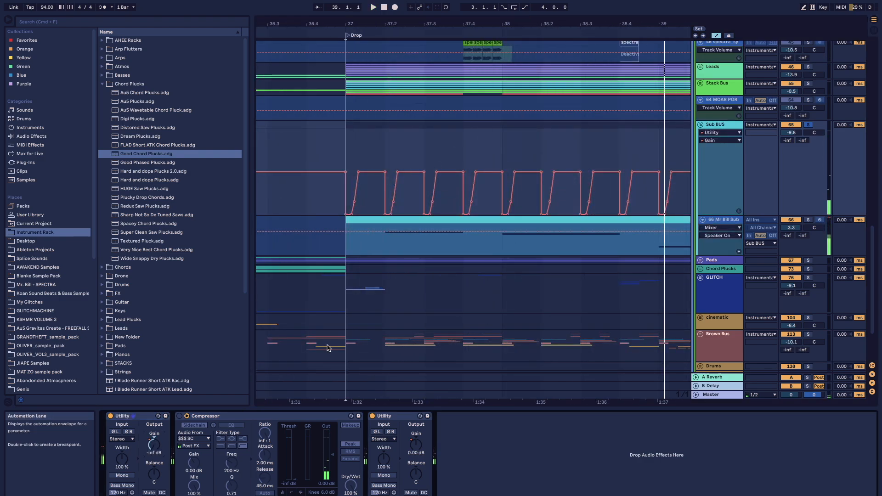
double_click(217, 421)
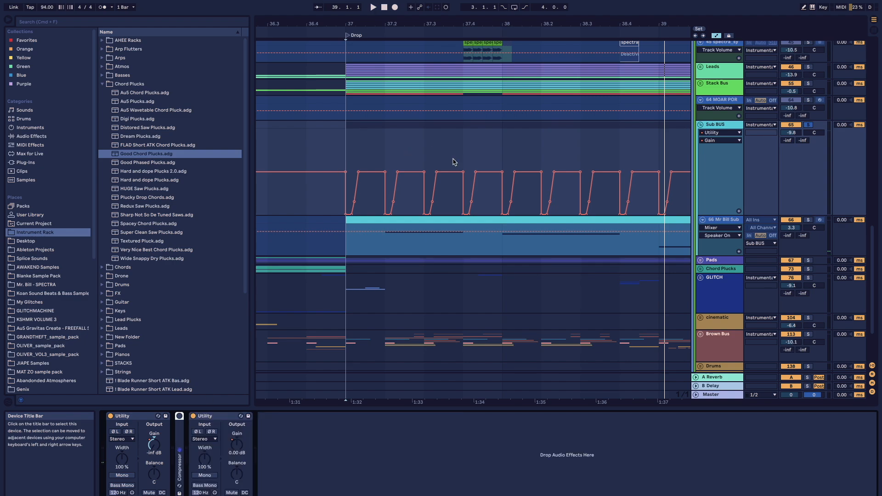
Play the Sub BUS together with the soloed Brown Bus from the Drop, comparing the gain dips with the drums.
click(350, 154)
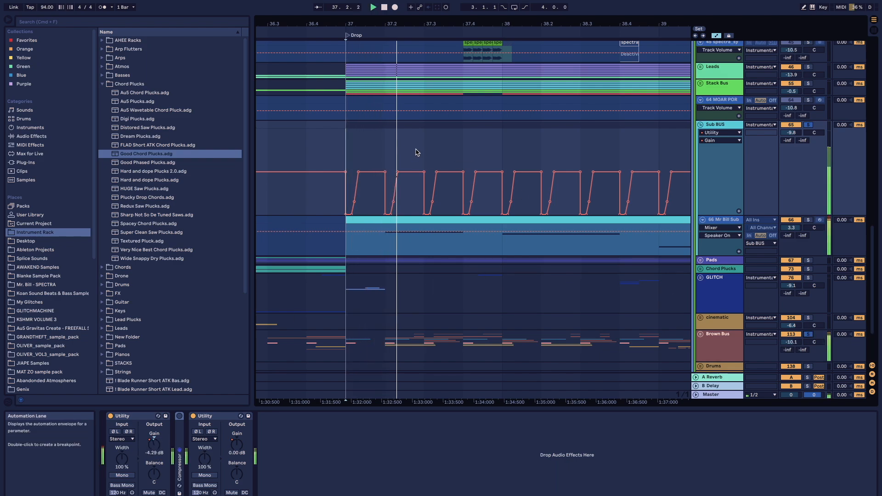
scroll(462, 153, up, 3)
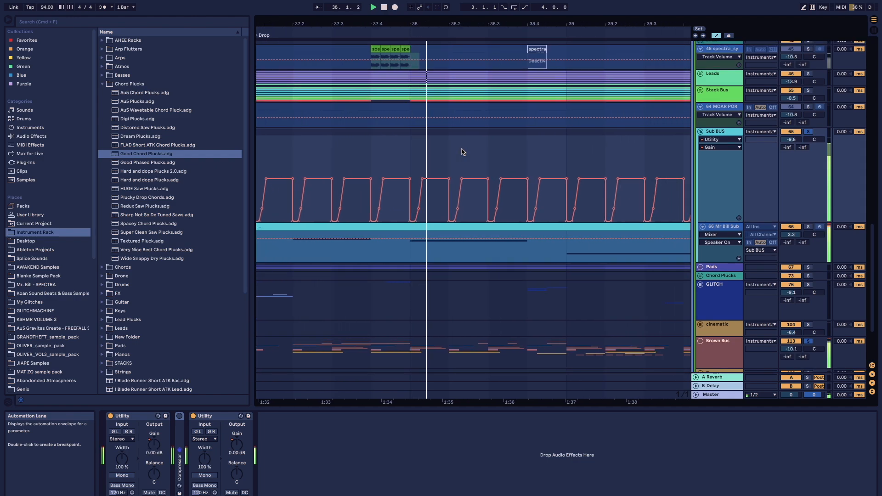
scroll(466, 163, down, 3)
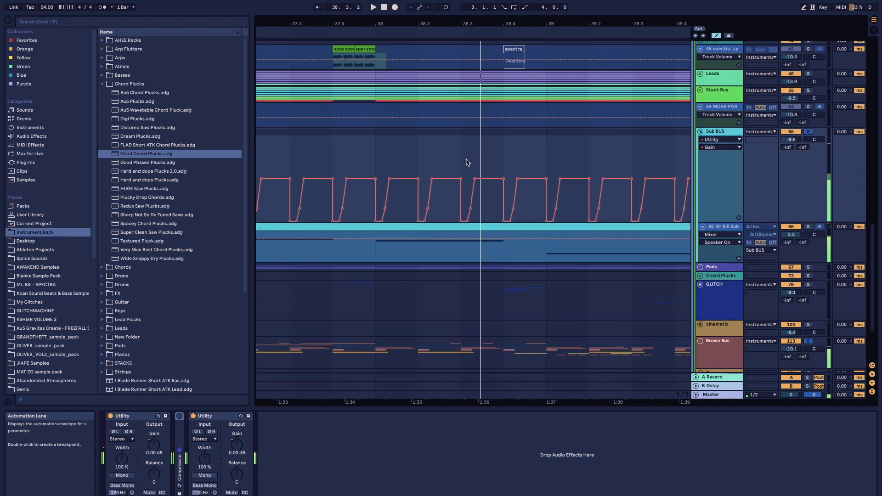
Set the fixed grid to 1/4 and examine the first Sub BUS gain dip at the Drop marker.
right_click(466, 163)
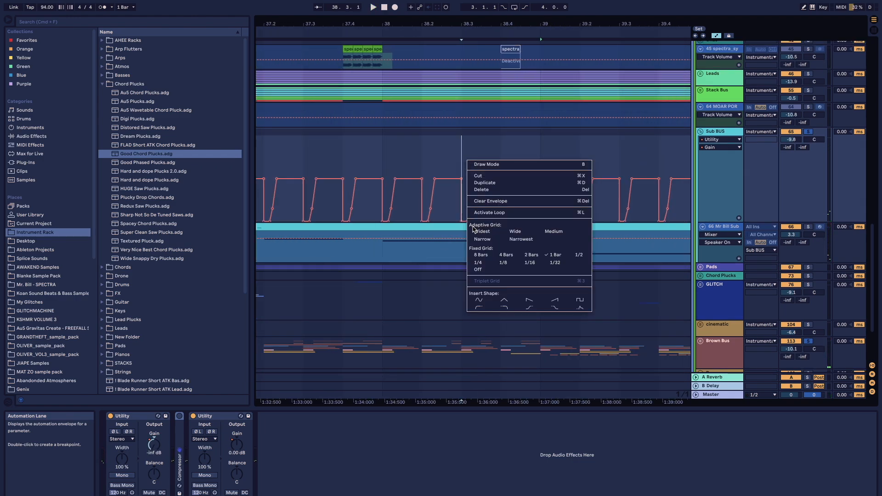
click(478, 263)
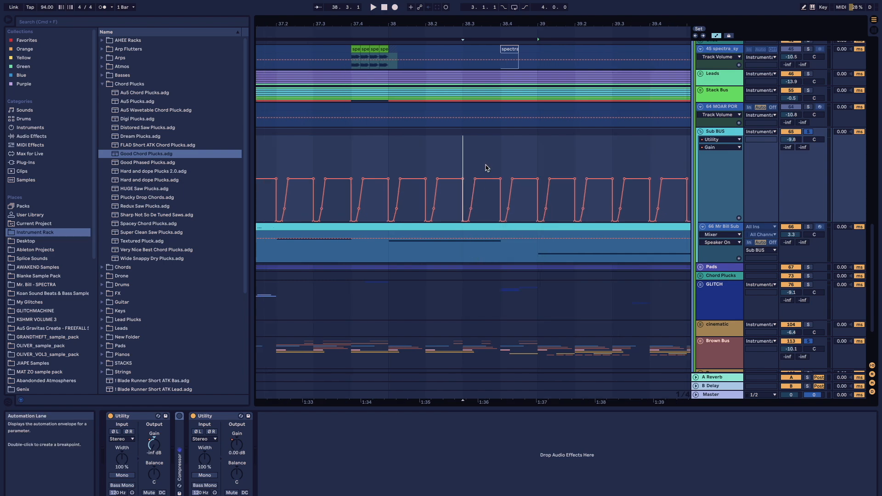
scroll(487, 167, left, 5)
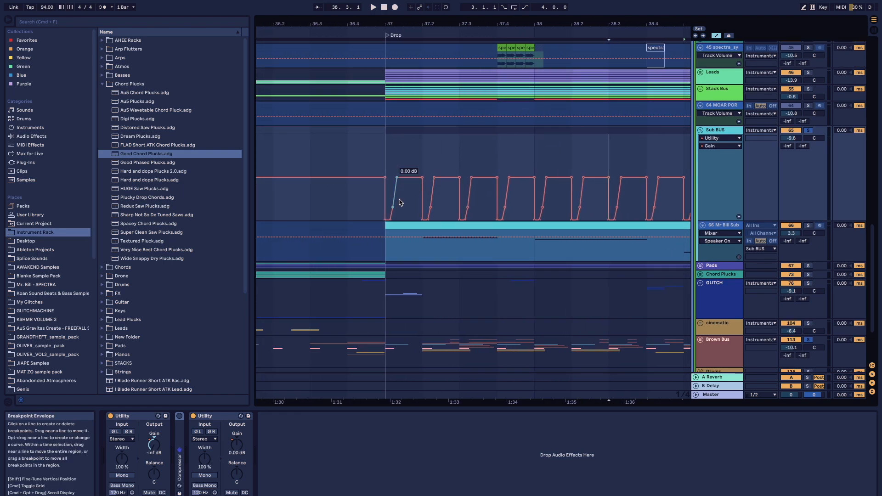
scroll(400, 202, up, 8)
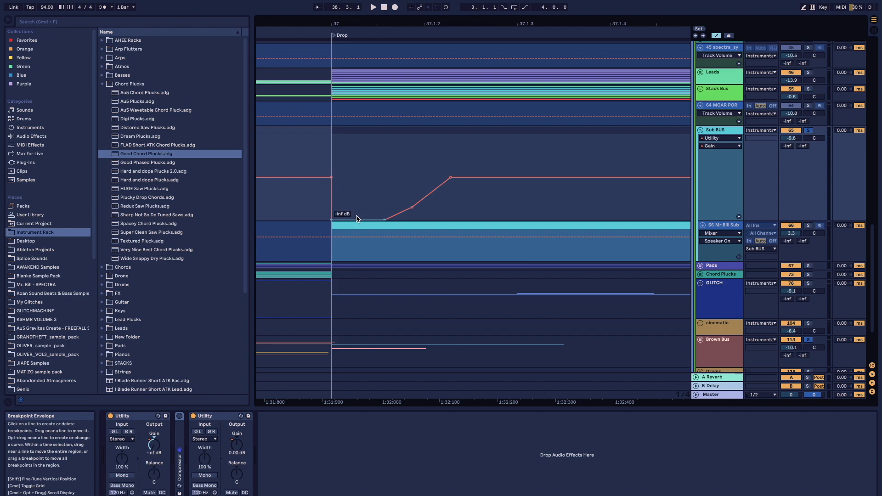
scroll(383, 218, down, 6)
scroll(383, 217, up, 4)
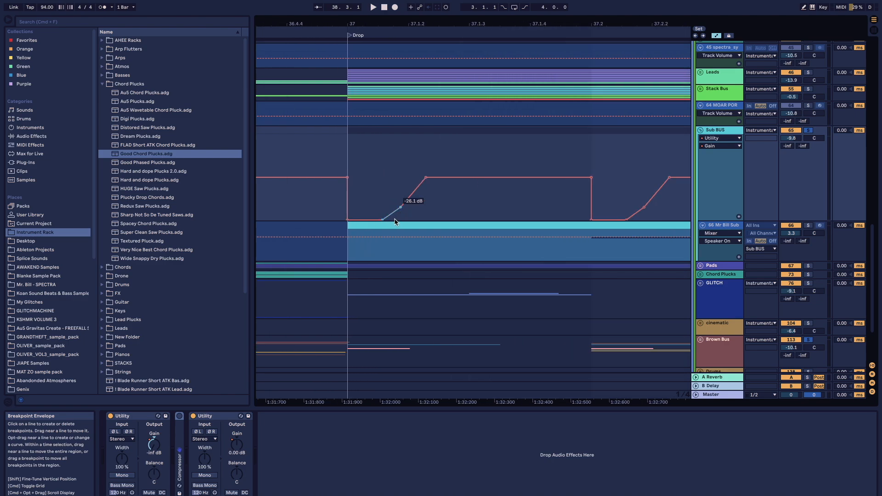
Set the fixed grid to 1/8 and examine the repeating Sub BUS gain dips from bar 37.
right_click(352, 164)
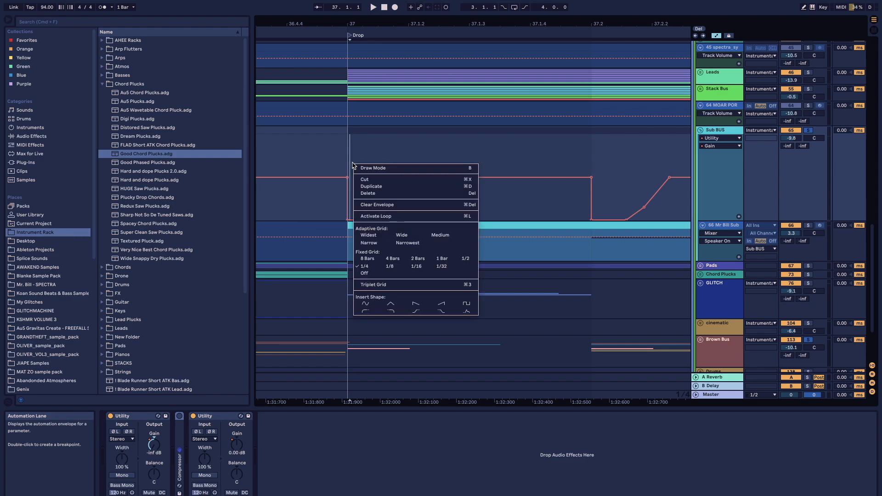
click(391, 267)
scroll(395, 168, down, 3)
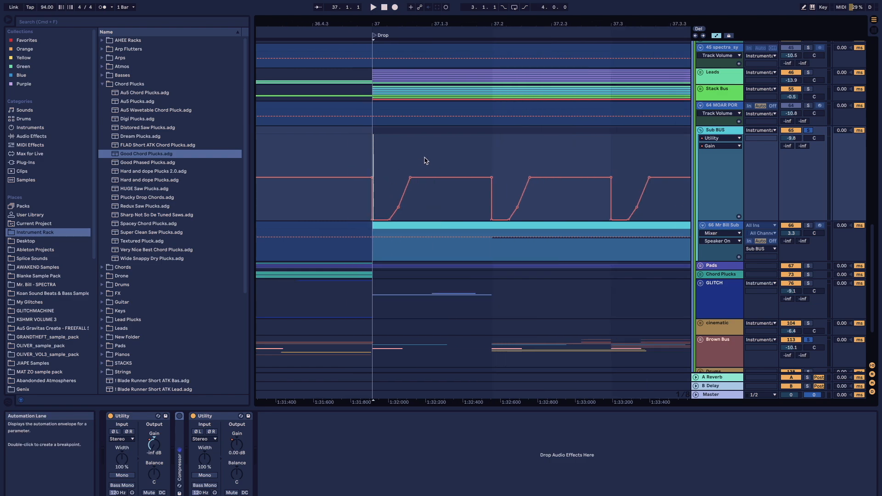
scroll(385, 156, up, 4)
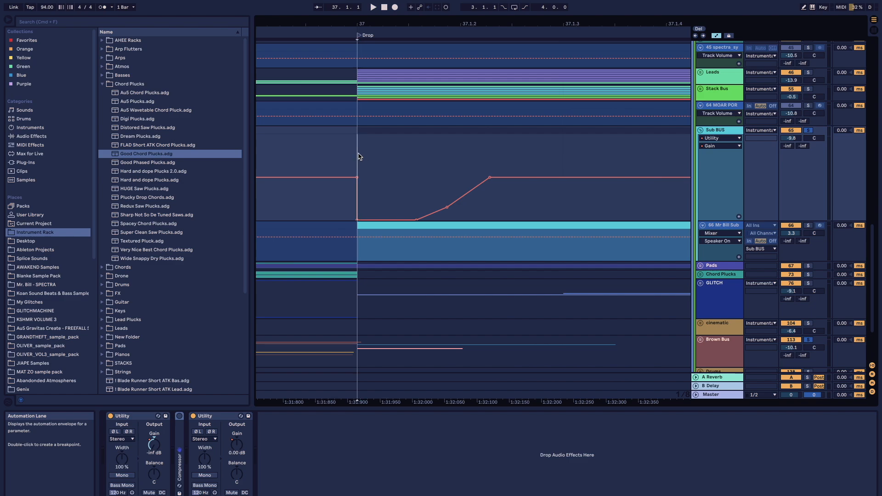
scroll(360, 157, down, 4)
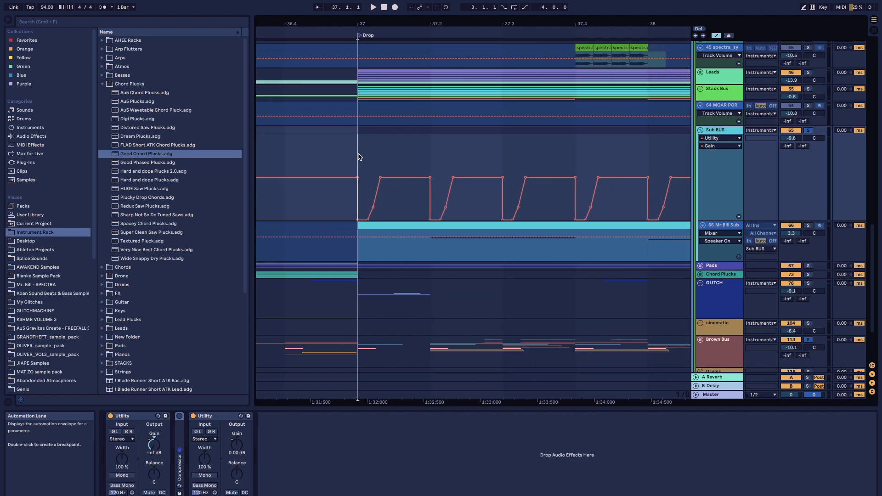
scroll(359, 157, down, 3)
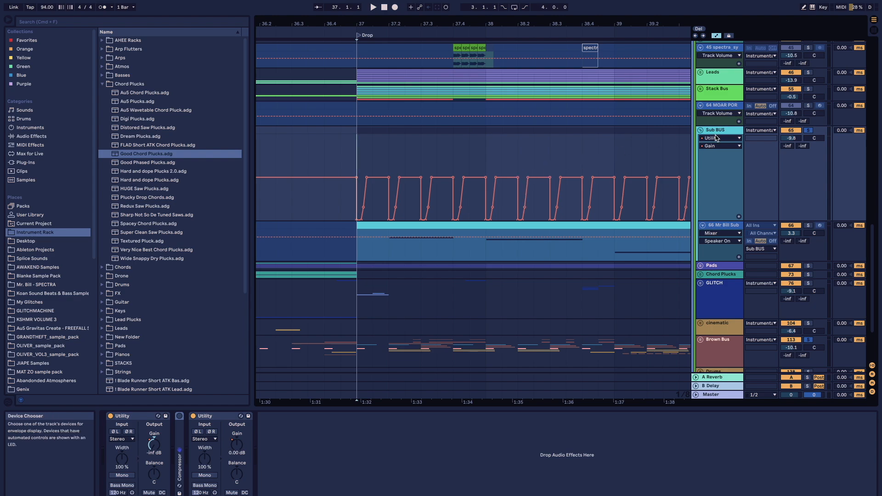
Hide the automation lanes and fold the Sub BUS group.
key(a)
click(700, 131)
scroll(483, 241, down, 4)
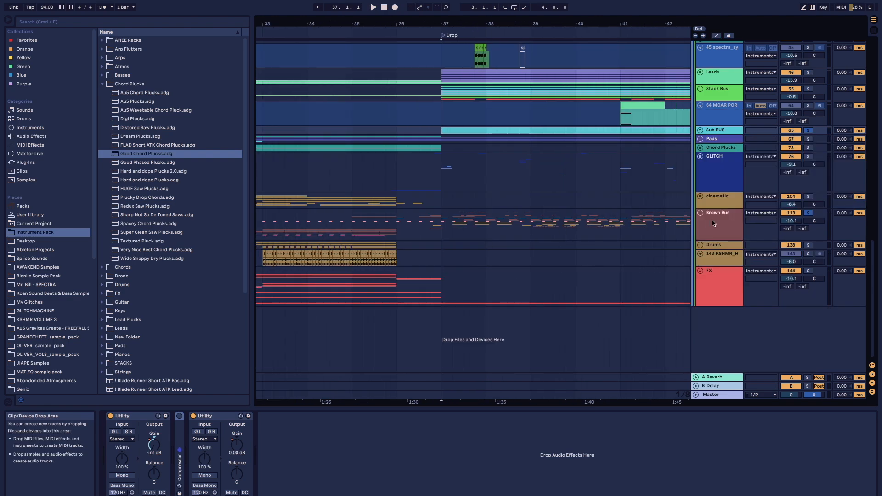
Unfold the Stack Bus group and select its VR Big Stack track to display the track's devices.
scroll(714, 223, up, 3)
click(716, 150)
click(700, 147)
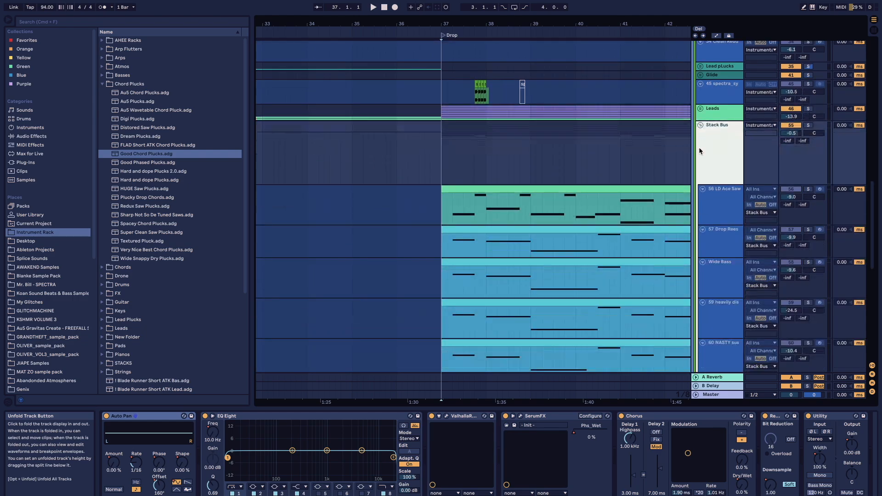
scroll(700, 159, down, 5)
click(721, 194)
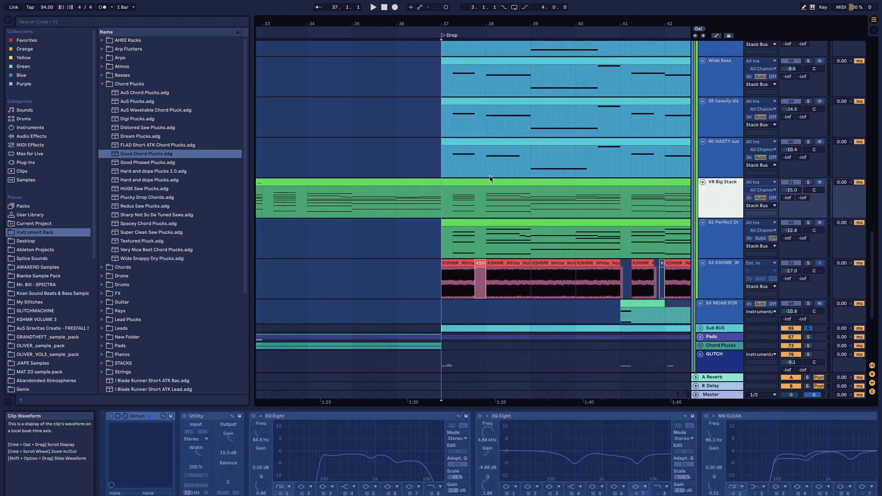
Select the VR Big Stack clip from bar 37 to 45, solo the track and play the selection.
click(480, 183)
scroll(480, 184, down, 3)
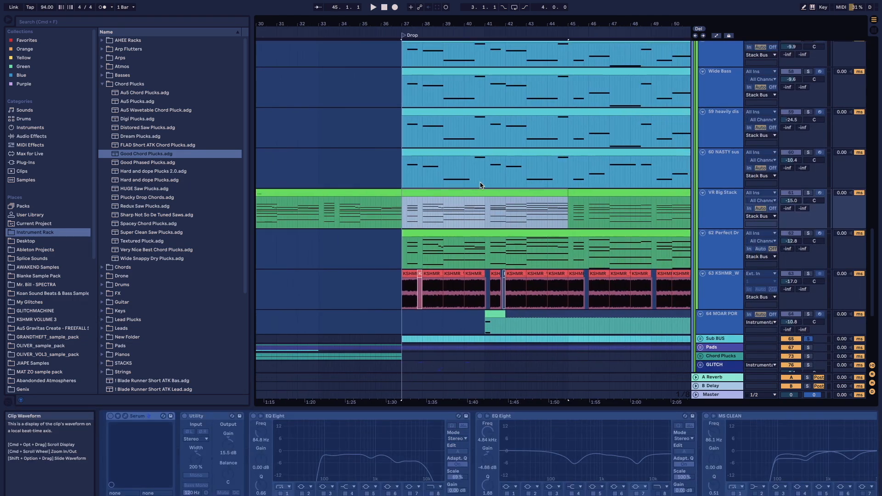
scroll(481, 184, down, 1)
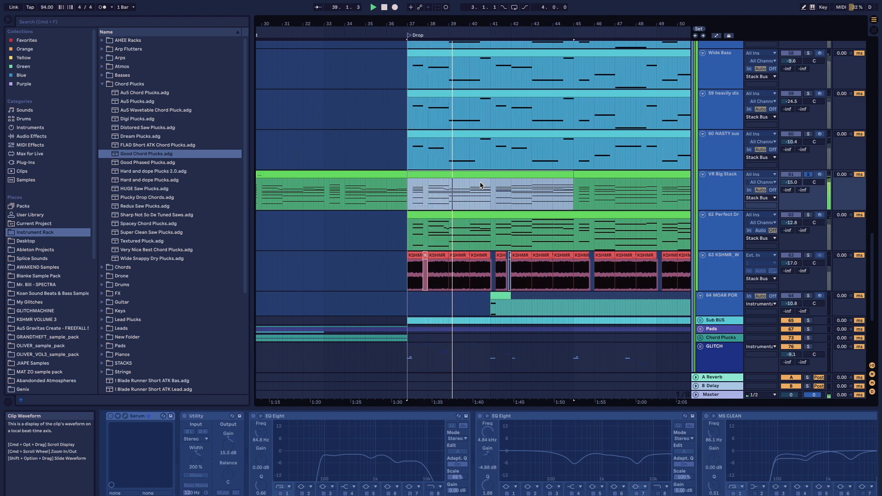
Stop playback, review the VR Big Stack track's EQ devices and unfreeze the track.
click(282, 463)
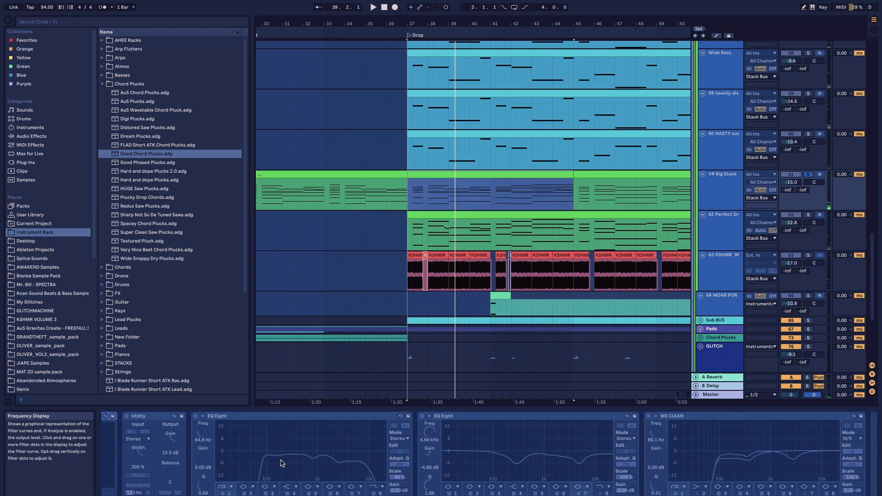
scroll(282, 463, right, 3)
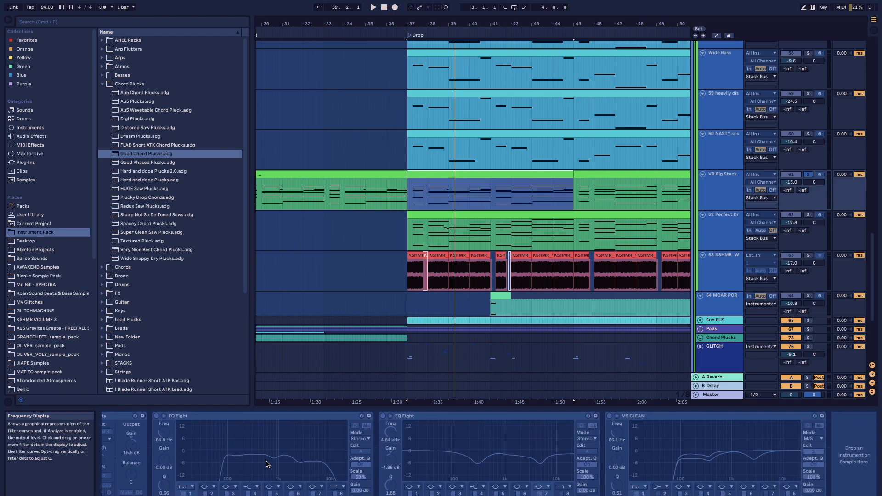
right_click(714, 193)
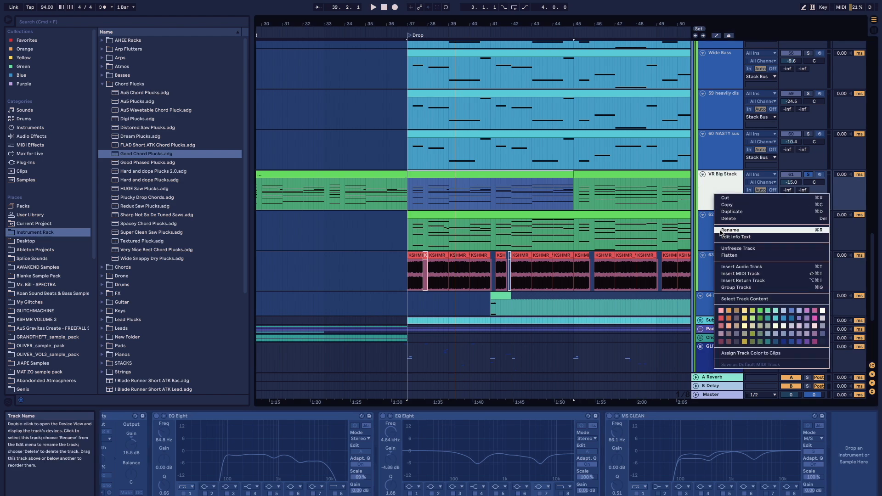
click(727, 248)
Deactivate the two EQ Eight devices and MS CLEAN together, and audition the VR Big Stack from the Drop without them.
click(308, 417)
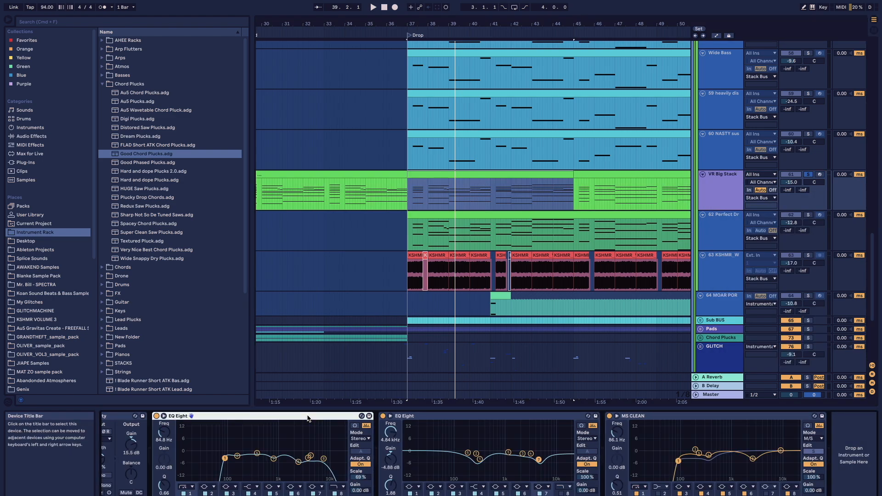
shift+click(660, 416)
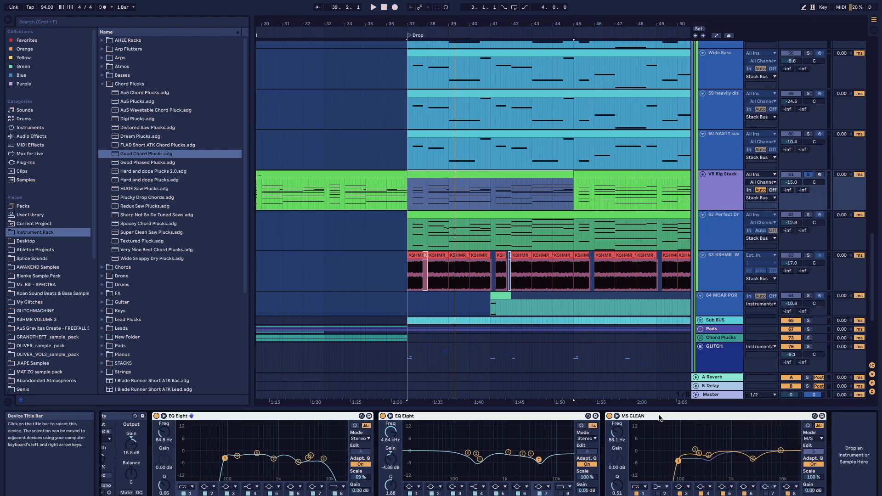
key(space)
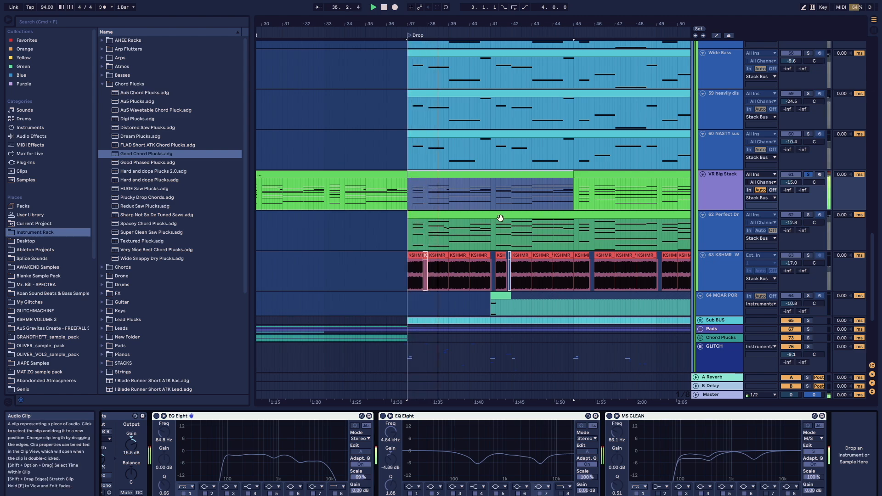
key(space)
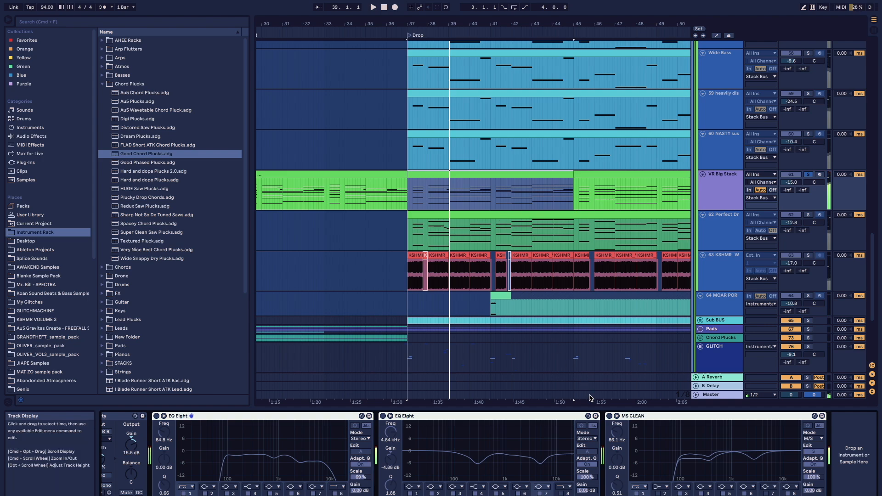
Reactivate the two EQ Eight devices and MS CLEAN on VR Big Stack together, and play the Drop with them.
click(638, 417)
shift+click(297, 419)
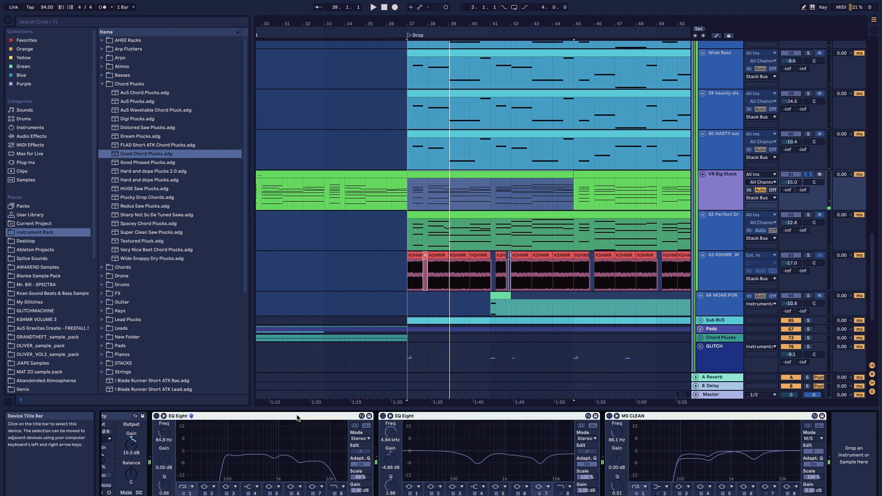
key(space)
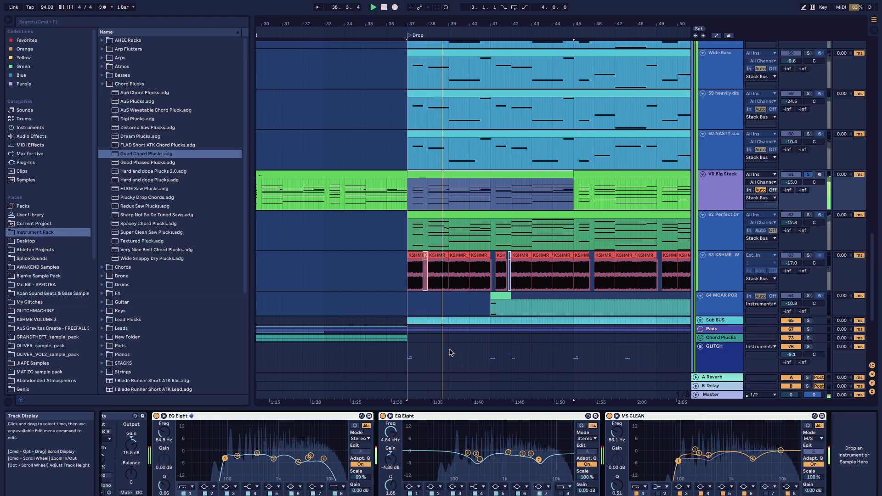
Try a different stereo width in VR Big Stack's Utility while playing the Drop, to compare it with 200%.
scroll(299, 423, left, 3)
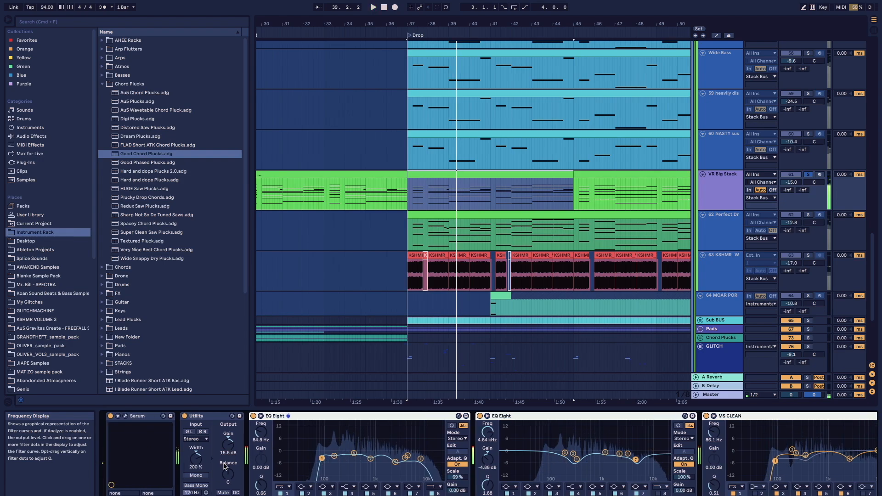
double_click(197, 461)
key(space)
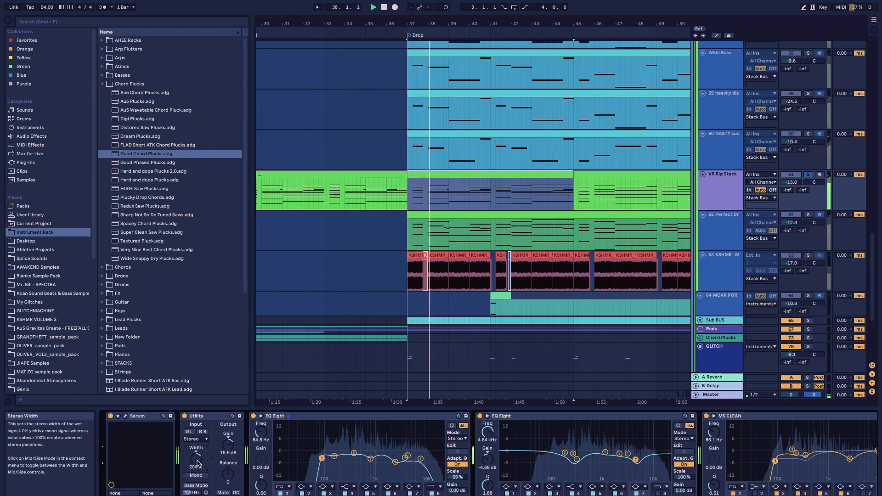
drag(197, 461, 197, 438)
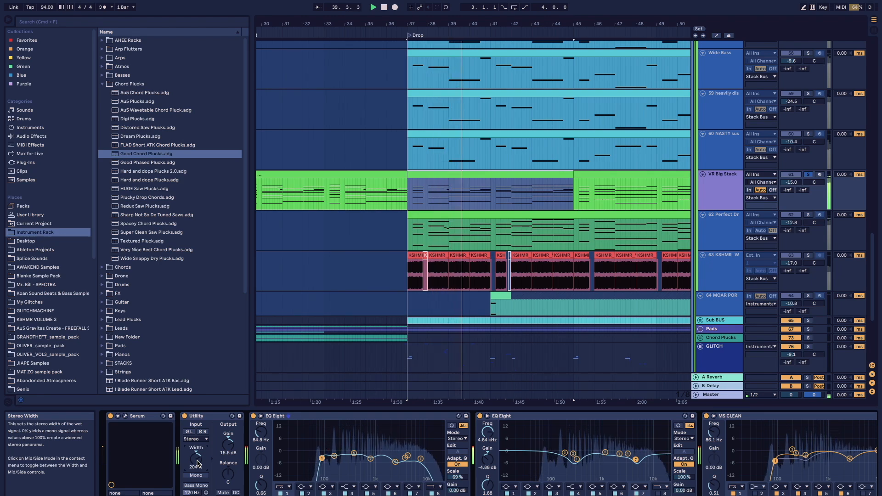
Solo the 62 Perfect Dr track, play it from the Drop and look through its device chain.
click(407, 245)
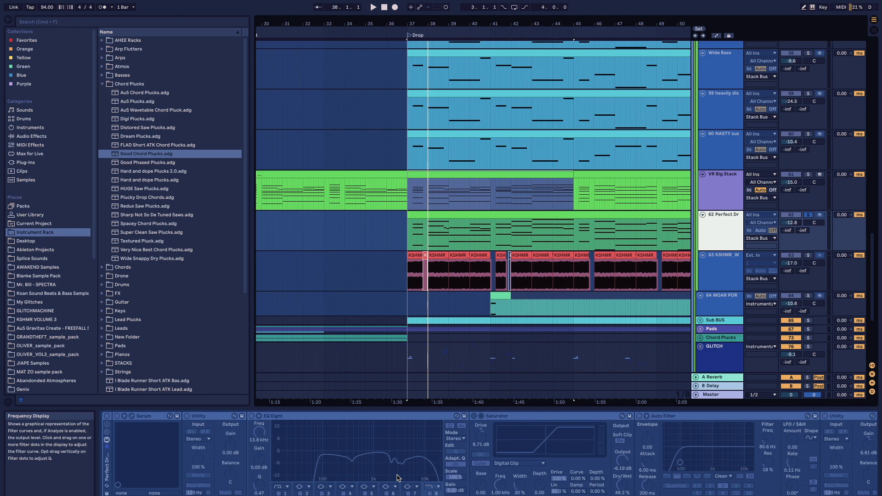
key(space)
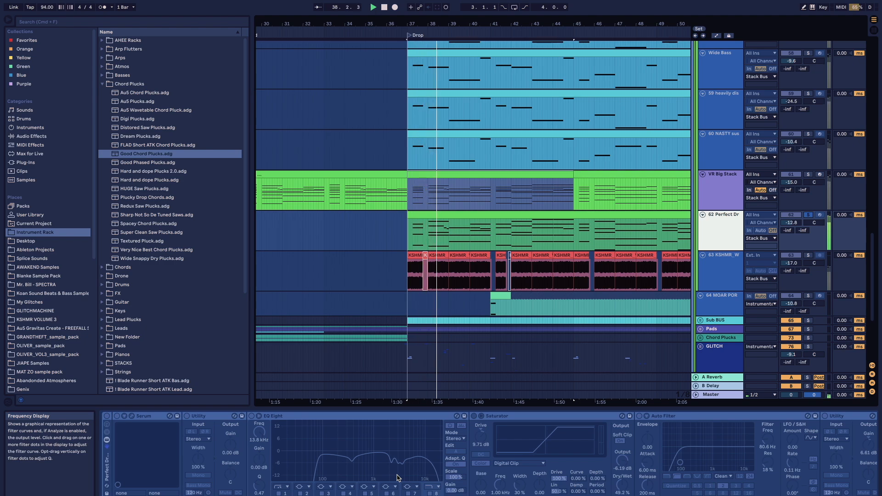
scroll(398, 477, right, 3)
scroll(398, 477, right, 3)
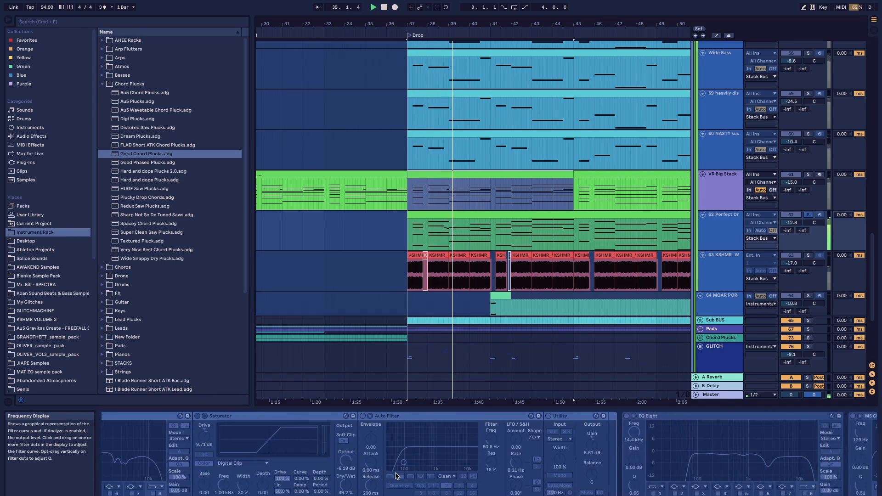
scroll(315, 468, right, 3)
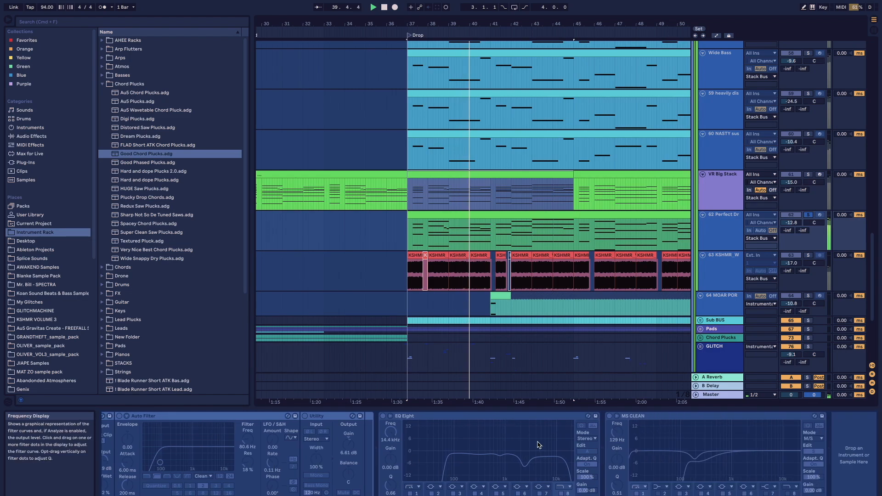
Unfreeze the 62 Perfect Dr track and play it from the Drop with its devices active.
right_click(731, 217)
click(756, 272)
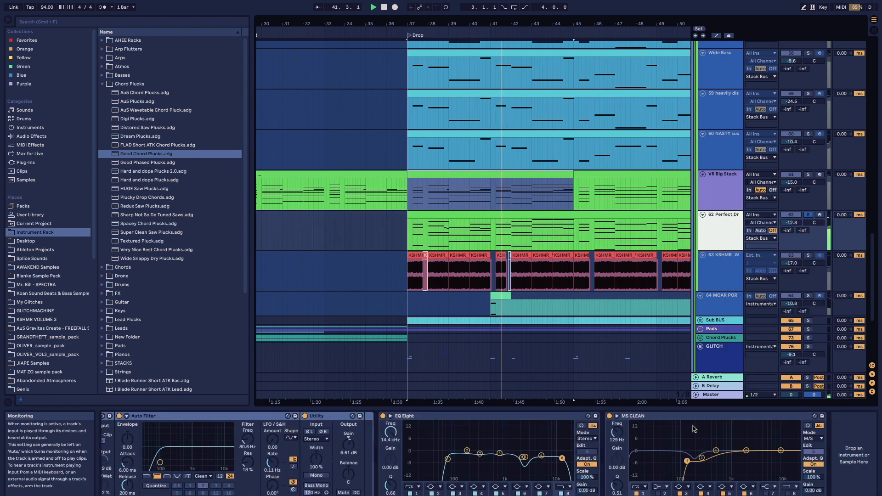
key(space)
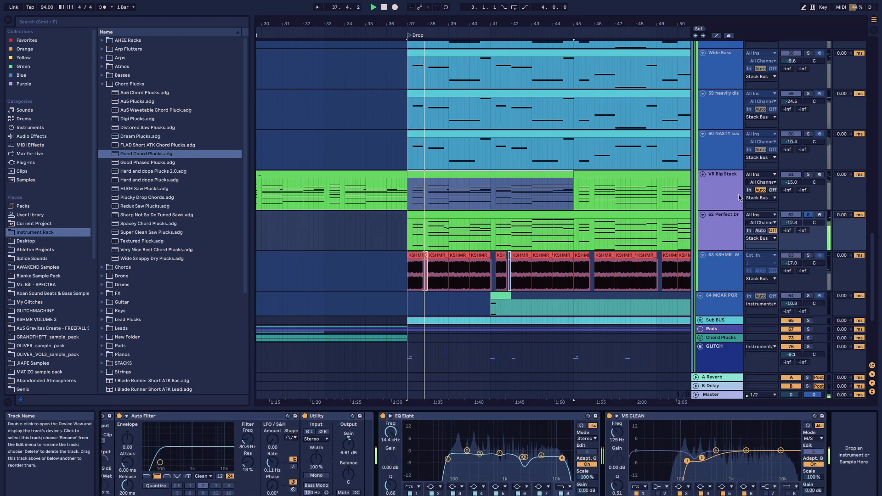
Solo VR Big Stack and 62 Perfect Dr together, play them from the Drop and add the 63 KSHMR_W track to the solo.
click(729, 237)
shift+click(729, 236)
key(space)
key(s)
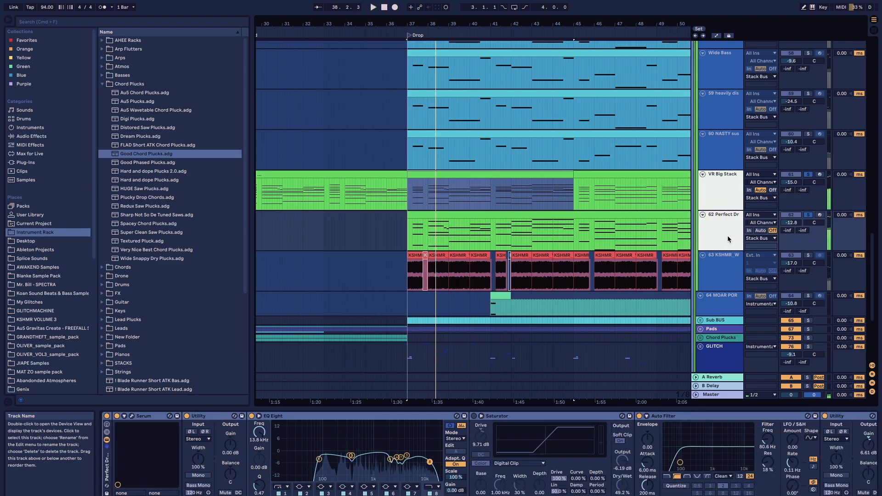
key(space)
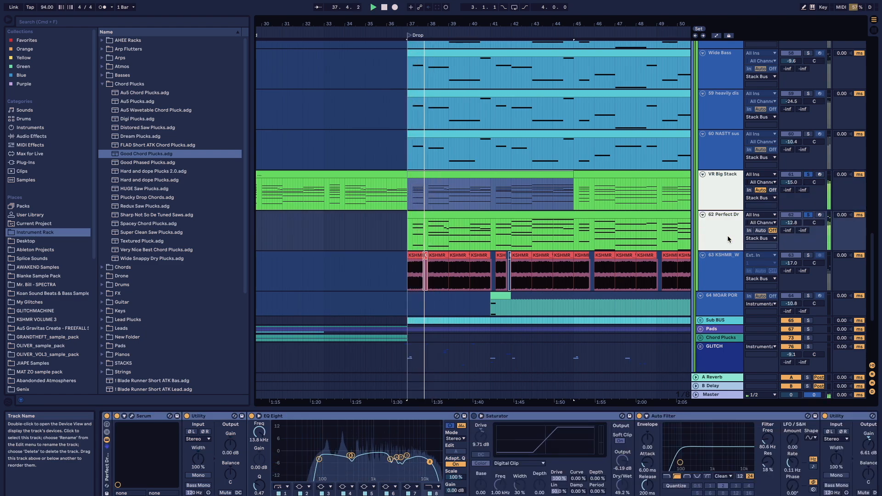
super+click(808, 257)
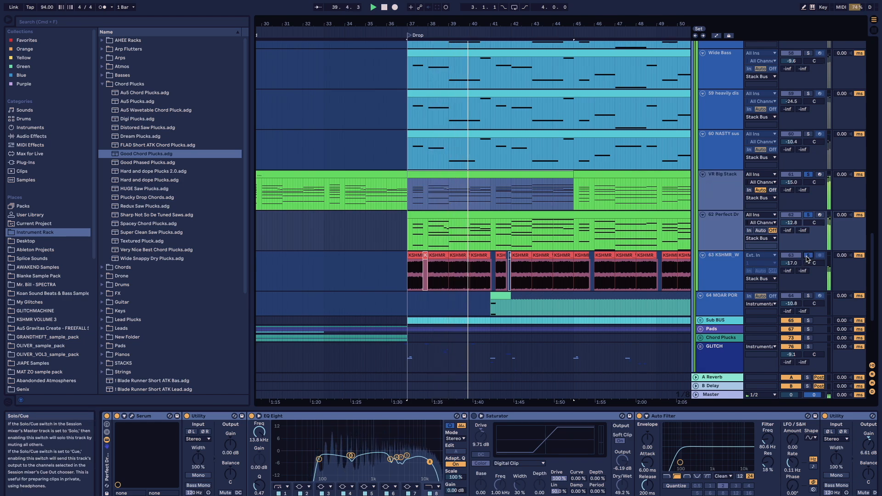
Undo the unfreezing of the Perfect Dr and VR Big Stack tracks, and display the 63 KSHMR_W track's devices.
key(super+z)
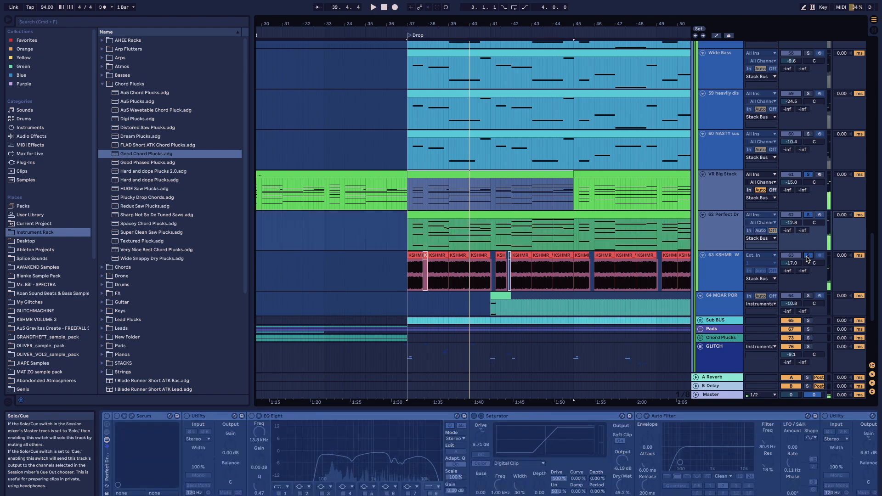
click(716, 260)
scroll(717, 262, up, 2)
scroll(716, 261, up, 3)
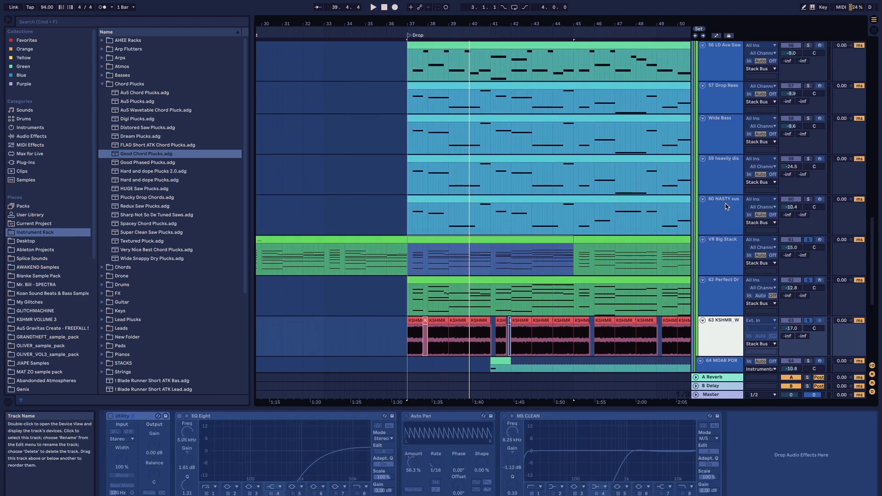
Audition the soloed Stack Bus group, mark its tracks 57 to 60 together and display the Stack Bus devices.
click(717, 239)
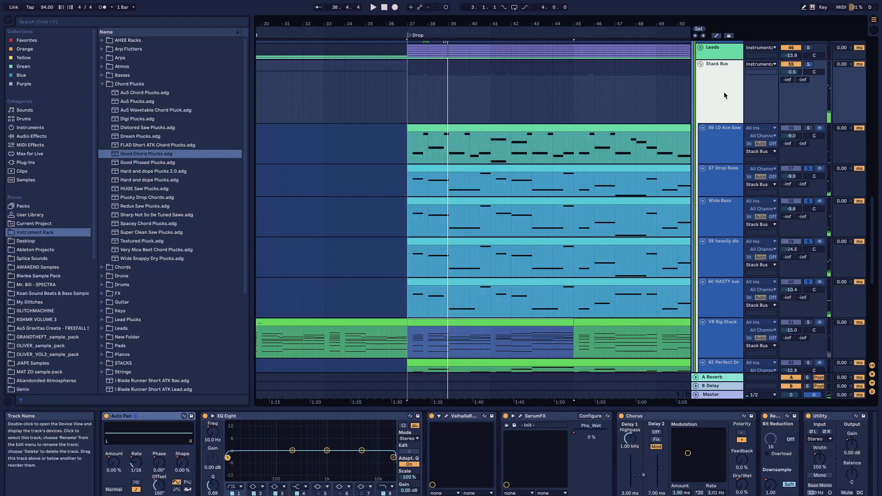
shift+click(719, 292)
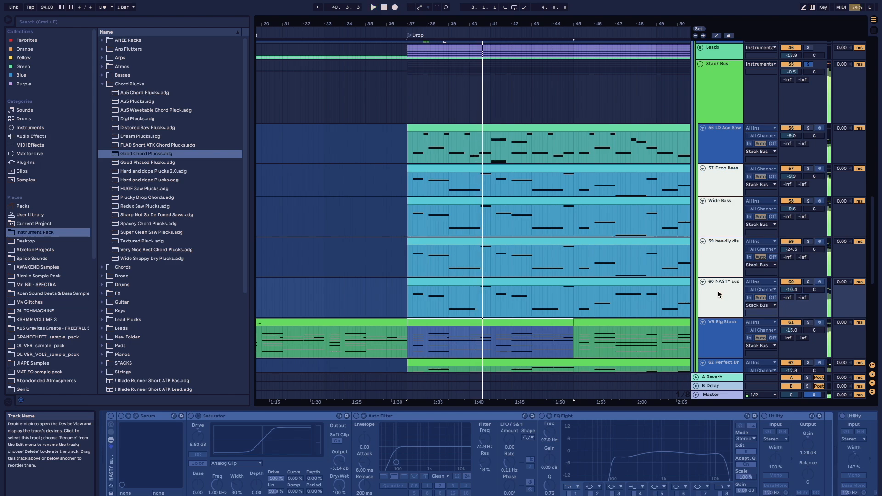
click(732, 113)
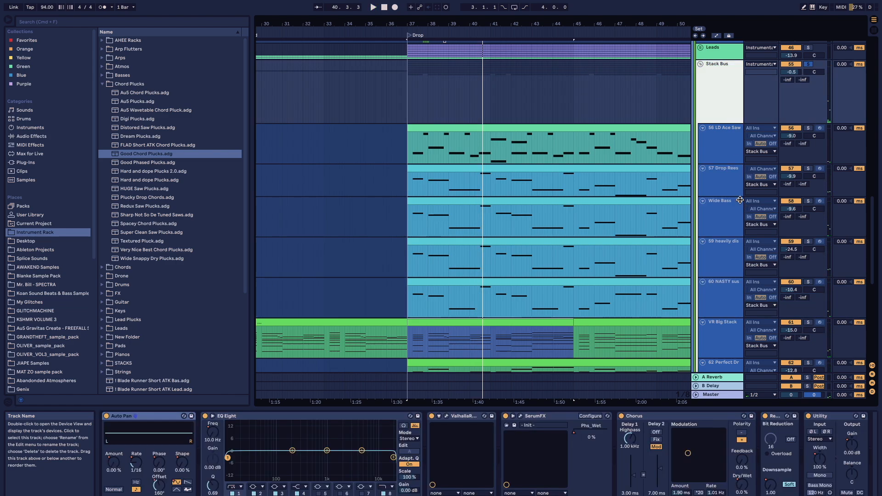
Solo the 57 Drop Rees track, play it from the Drop and look through its device chain up to MS CLEAN.
click(730, 189)
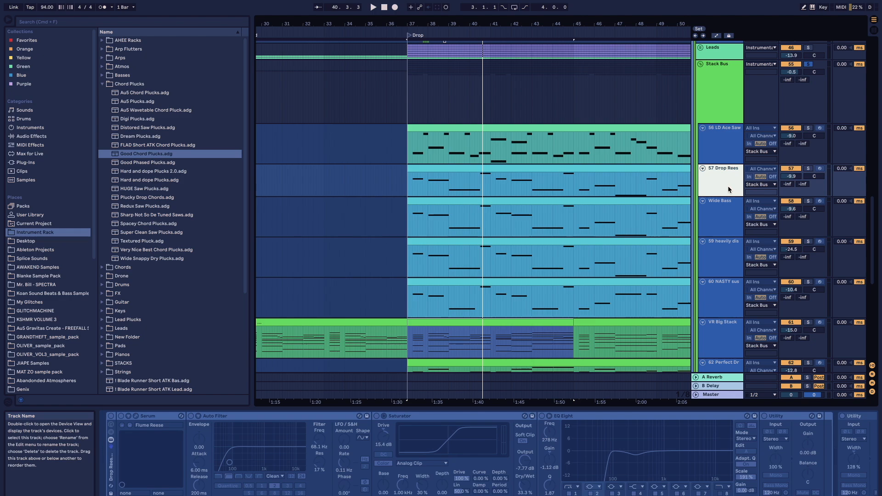
key(s)
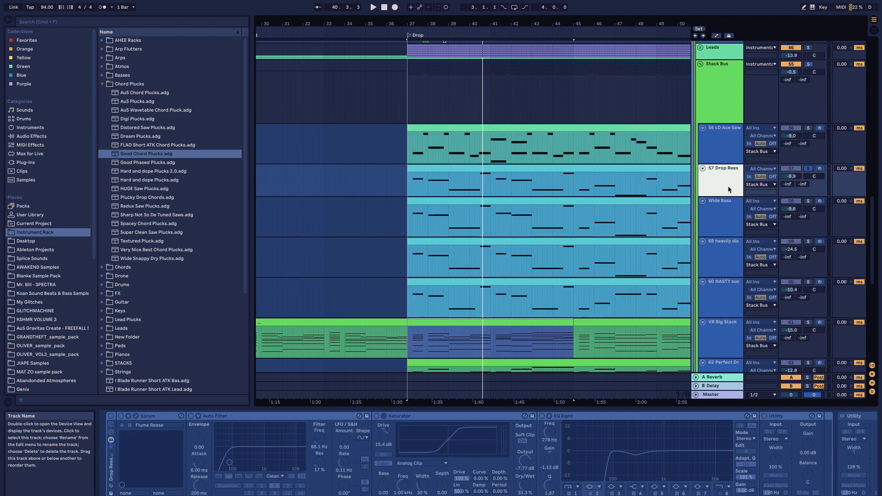
key(space)
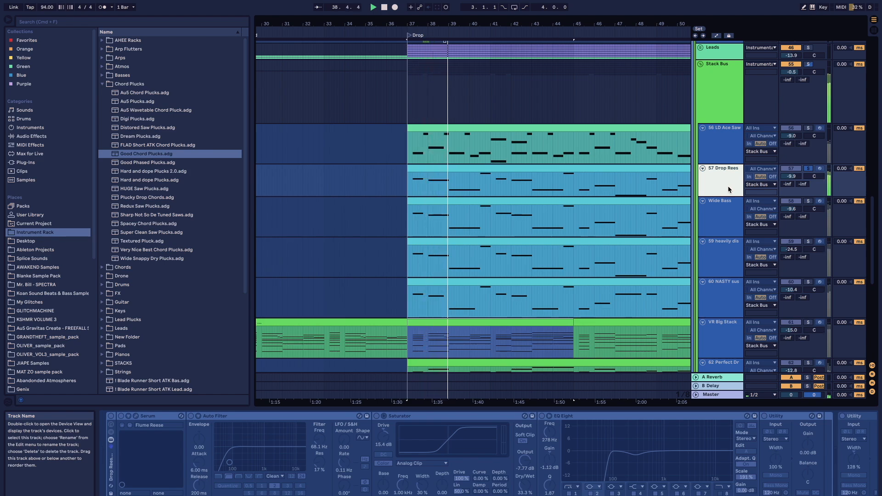
click(580, 478)
scroll(580, 478, right, 10)
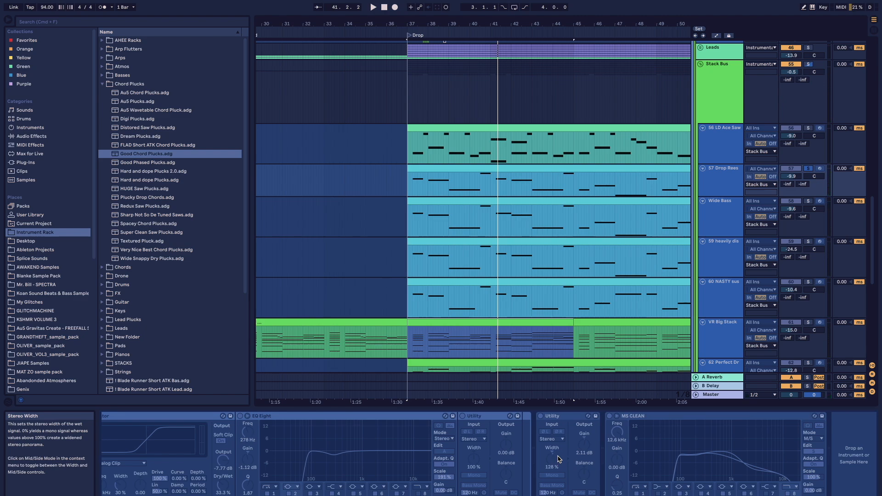
Solo the Wide Bass track and play it from the Drop.
click(731, 224)
key(s)
key(space)
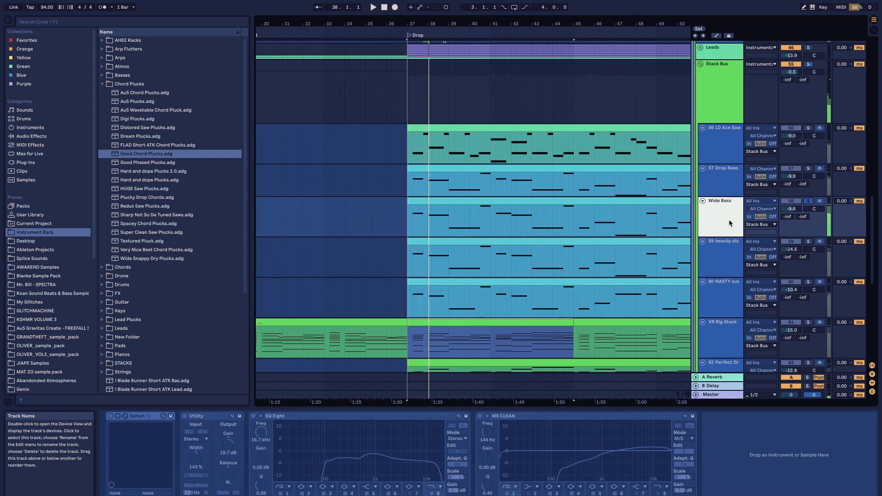
key(space)
key(space)
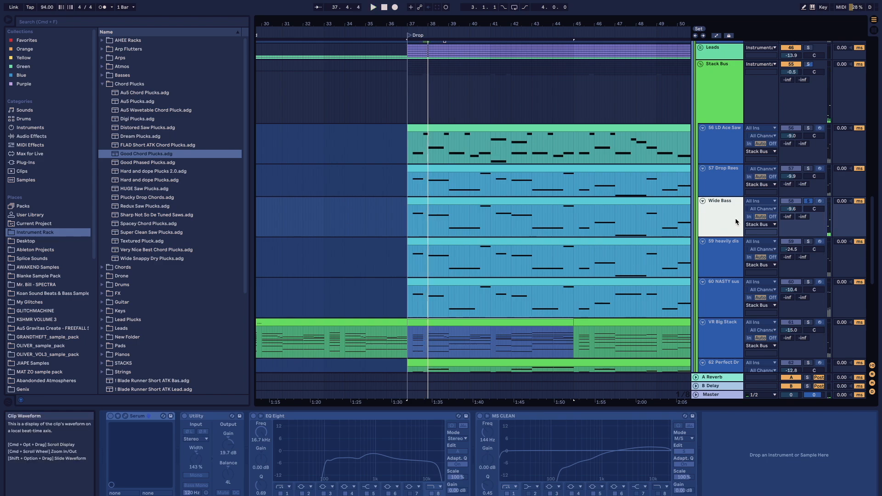
Unfreeze the Wide Bass track and audition it together with 57 Drop Rees from the Drop.
right_click(720, 208)
click(738, 264)
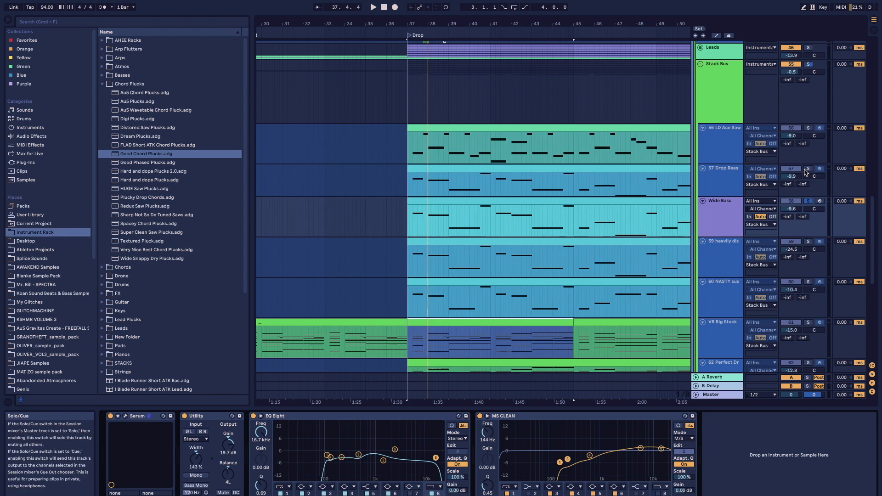
key(space)
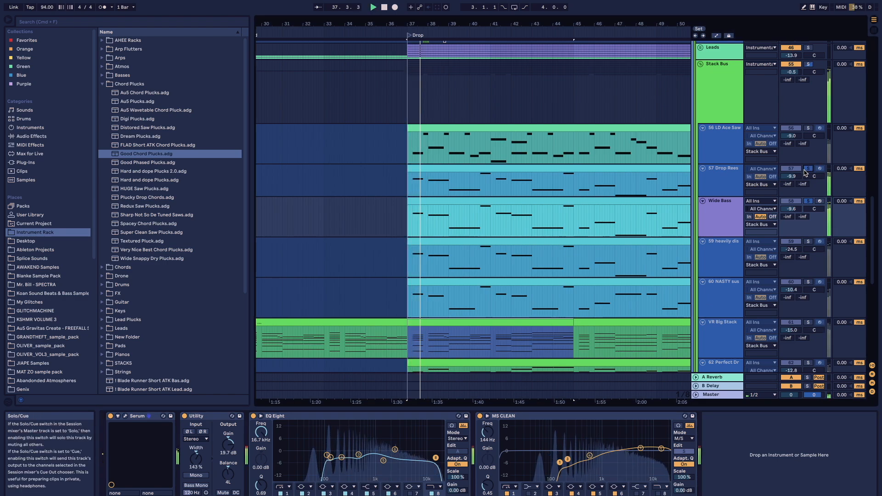
click(723, 221)
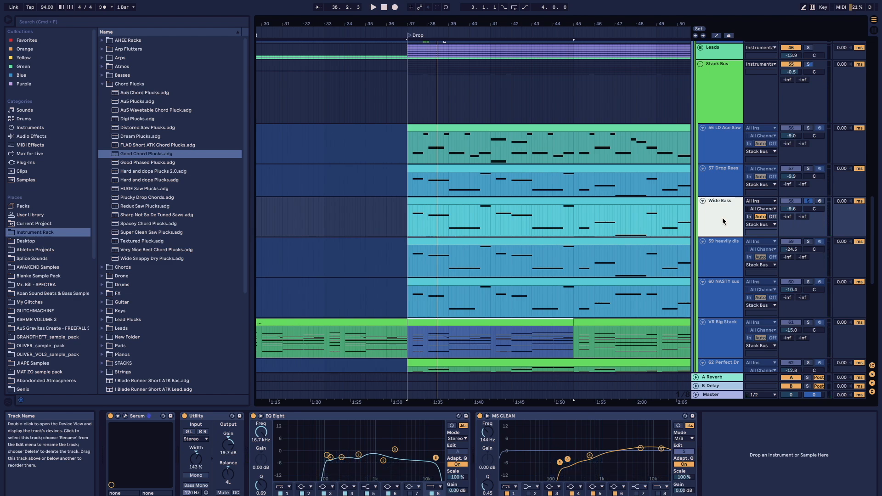
Solo the 59 heavily dis track, then audition it combined with 57 Drop Rees and Wide Bass.
click(720, 266)
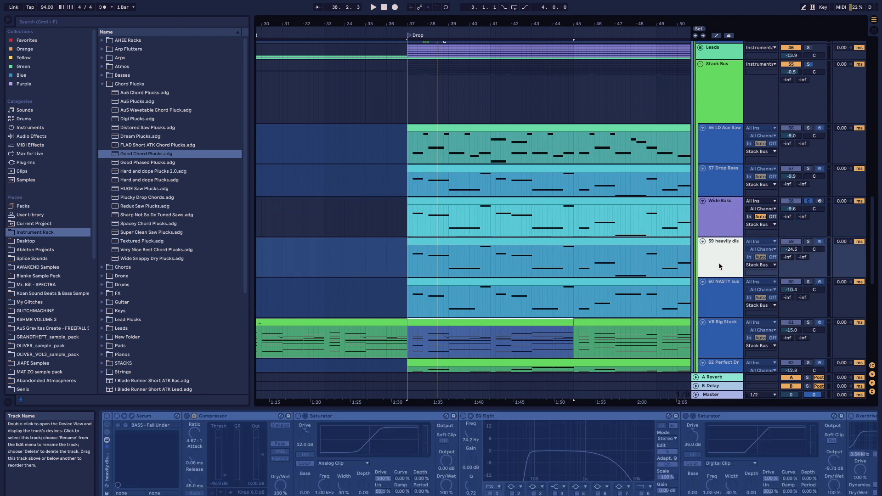
key(space)
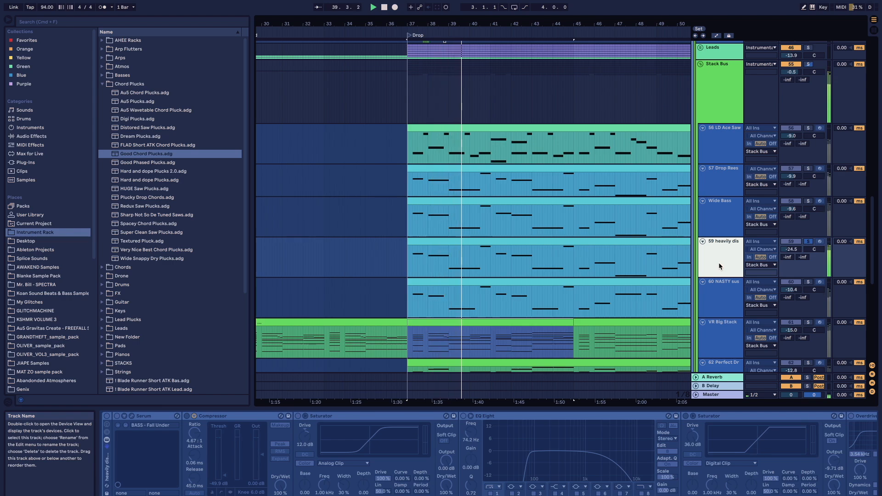
click(727, 214)
shift+click(727, 176)
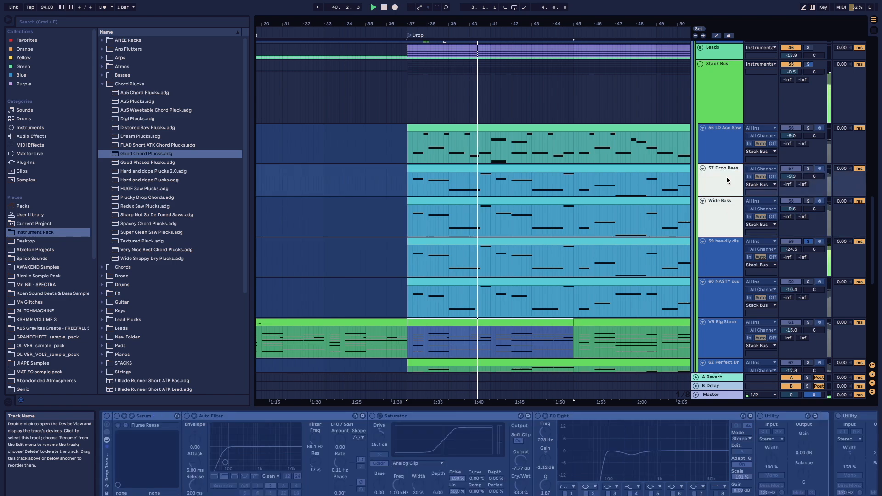
click(809, 201)
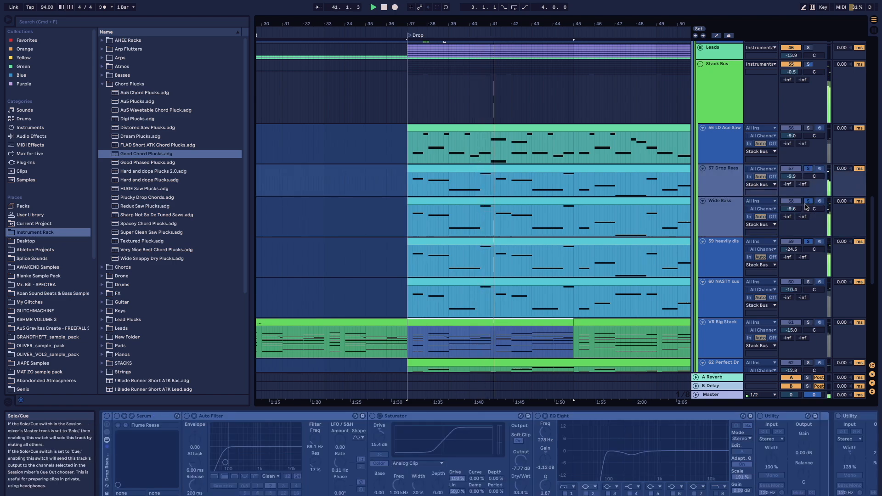
click(725, 252)
click(808, 202)
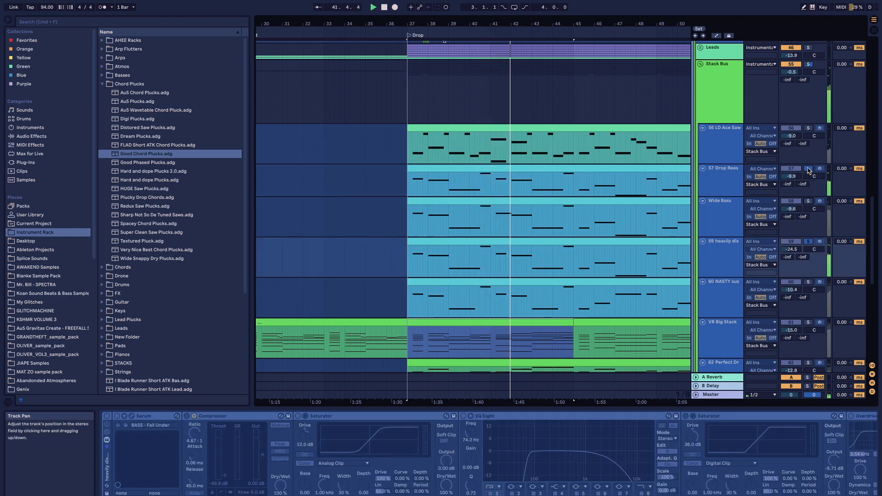
Solo the 60 NASTY sus track, play it from the Drop and view its devices.
click(808, 281)
click(726, 293)
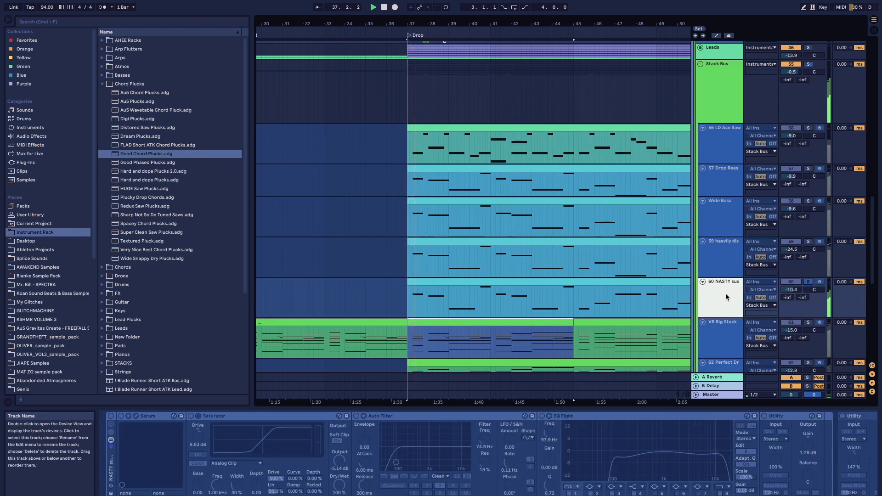
scroll(726, 293, down, 2)
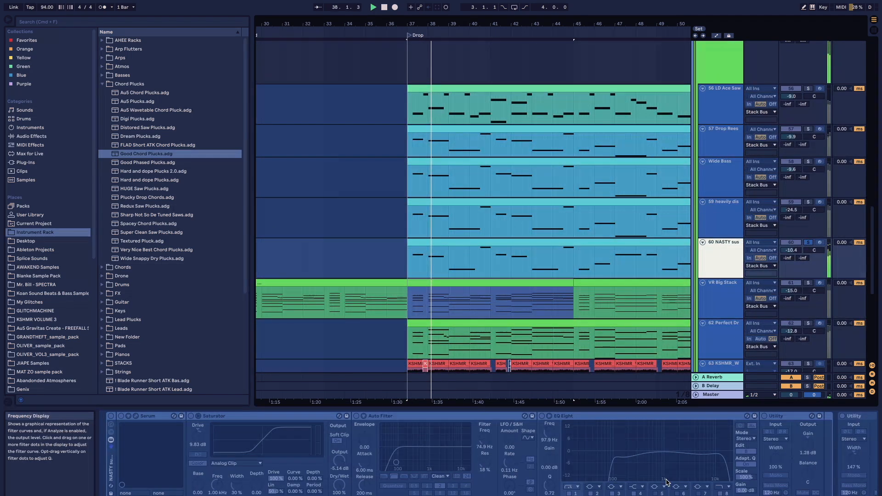
Unfreeze the 60 NASTY sus track and play it again from the Drop.
scroll(668, 482, down, 5)
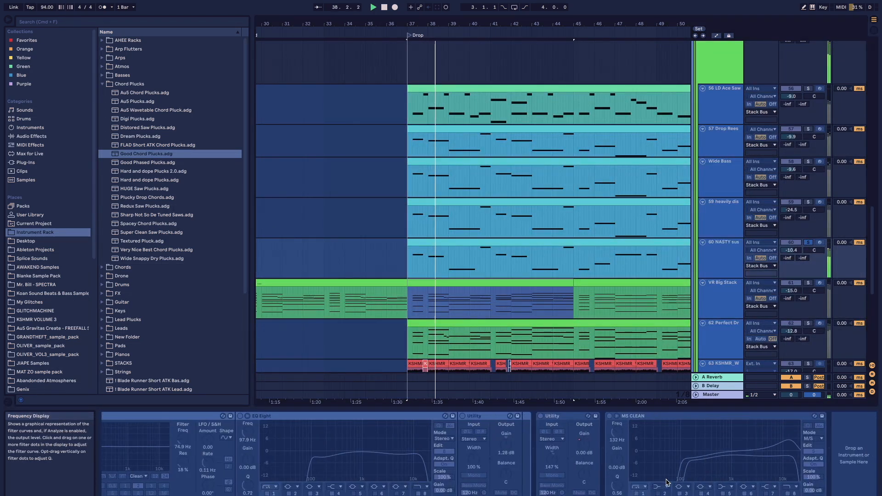
right_click(726, 263)
click(748, 315)
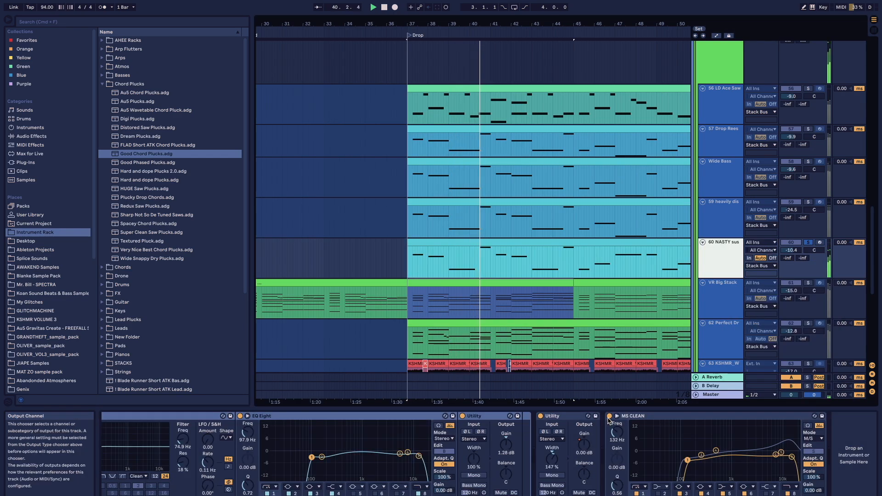
key(space)
scroll(607, 419, left, 7)
key(space)
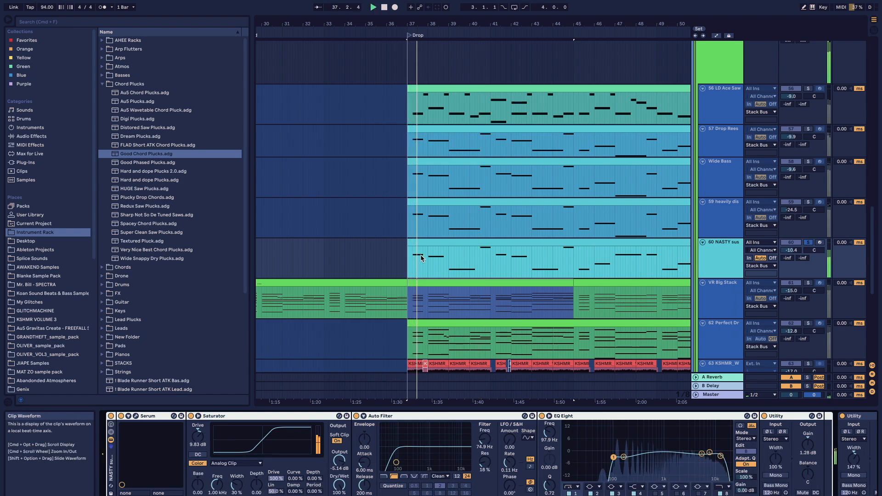
Inspect the oscillator and FX pages of the Serum instrument on 60 NASTY sus, then close its window.
scroll(422, 259, up, 5)
scroll(422, 258, down, 3)
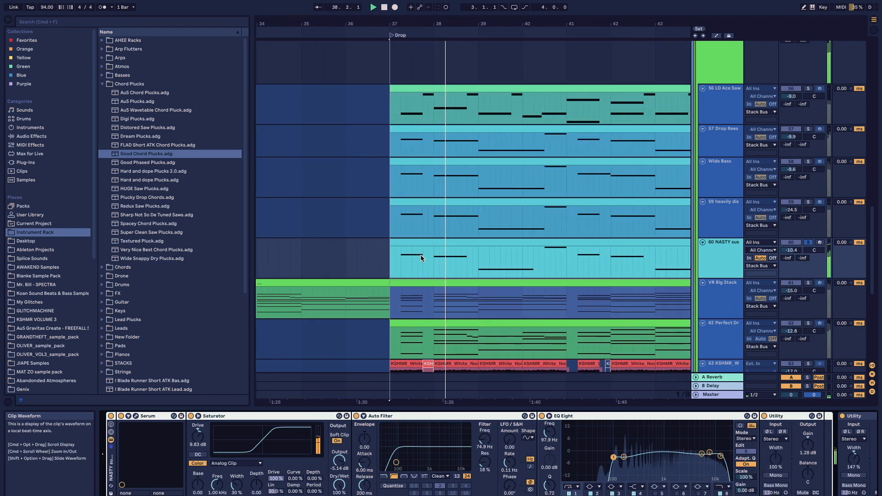
scroll(422, 259, right, 2)
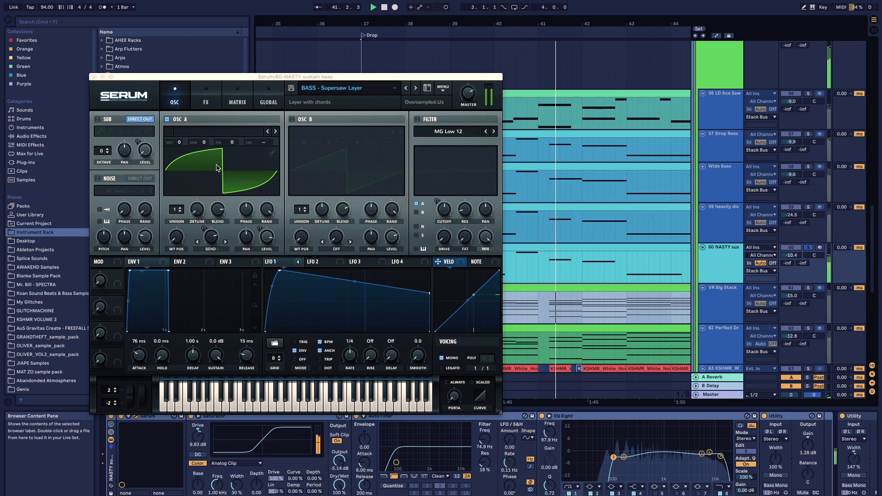
click(205, 103)
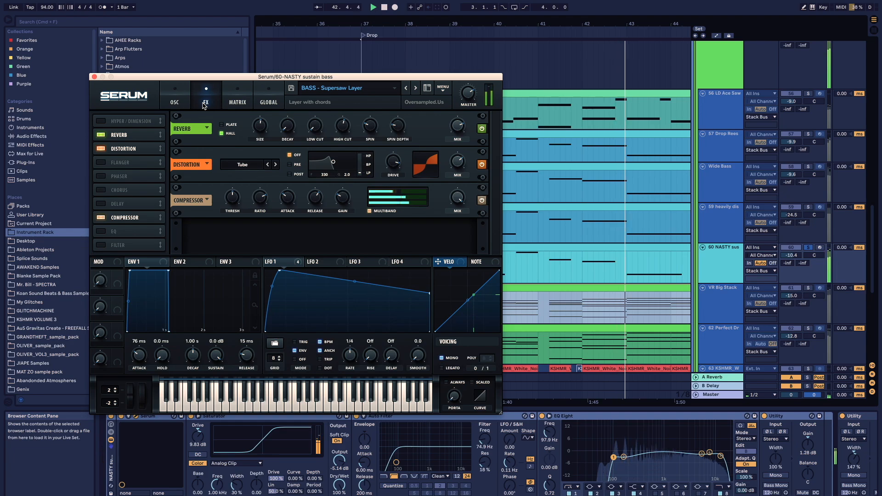
click(172, 102)
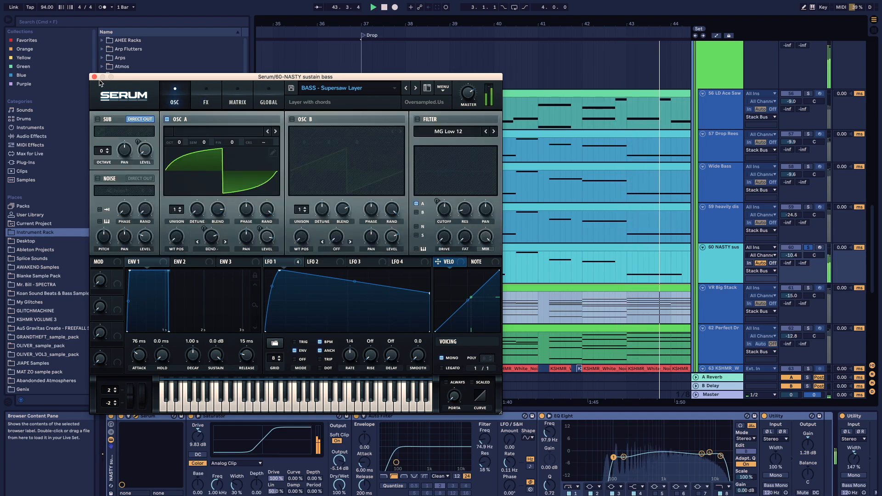
click(95, 77)
Fold the Stack Bus group and audition it together with the Sub BUS.
scroll(464, 238, down, 3)
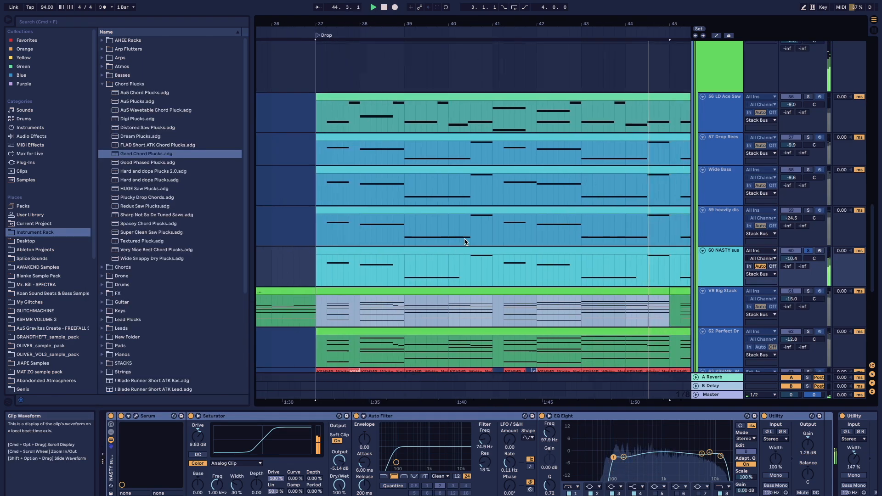
scroll(643, 230, up, 8)
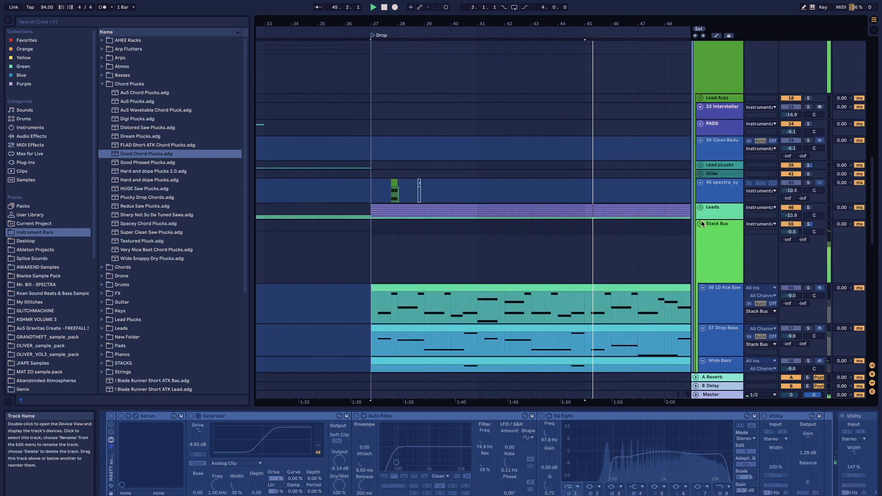
click(701, 224)
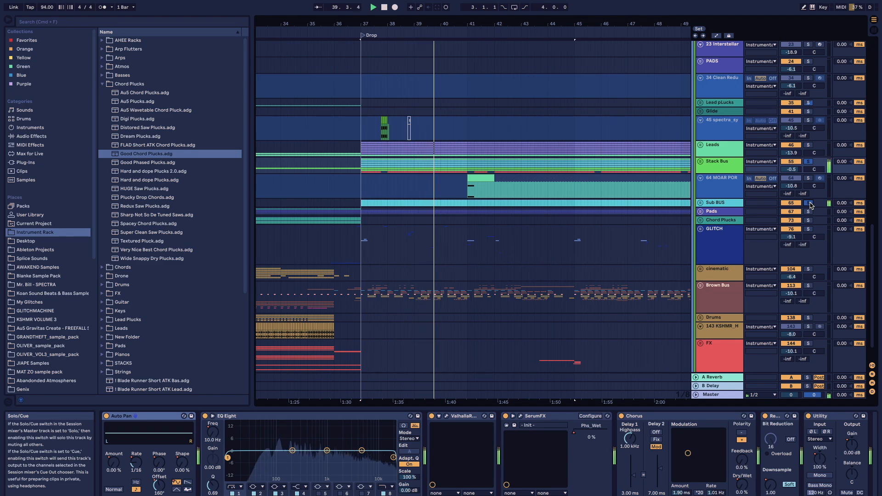
Unfold the Stack Bus group and show the gain automation of the first Utility in its device chain.
click(718, 169)
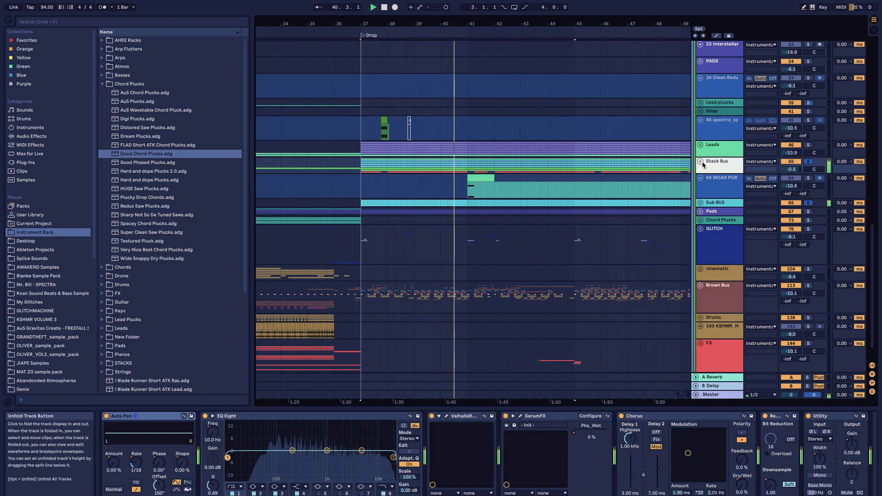
click(701, 162)
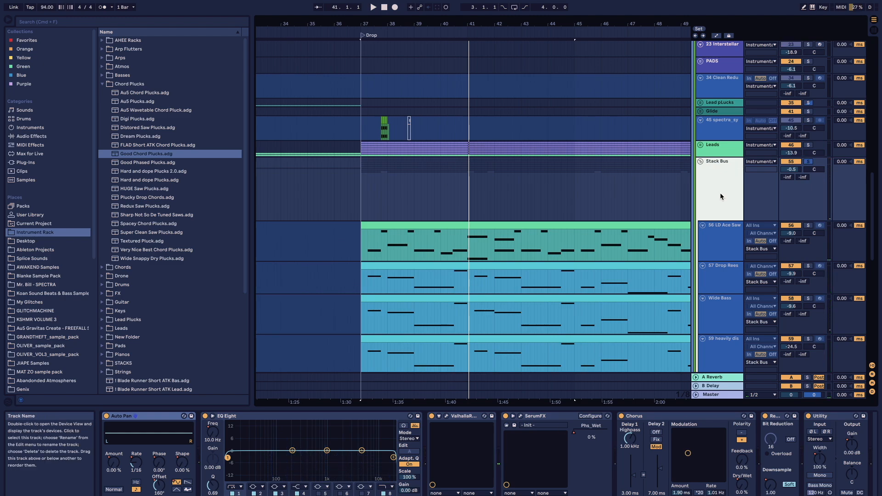
scroll(605, 464, right, 2)
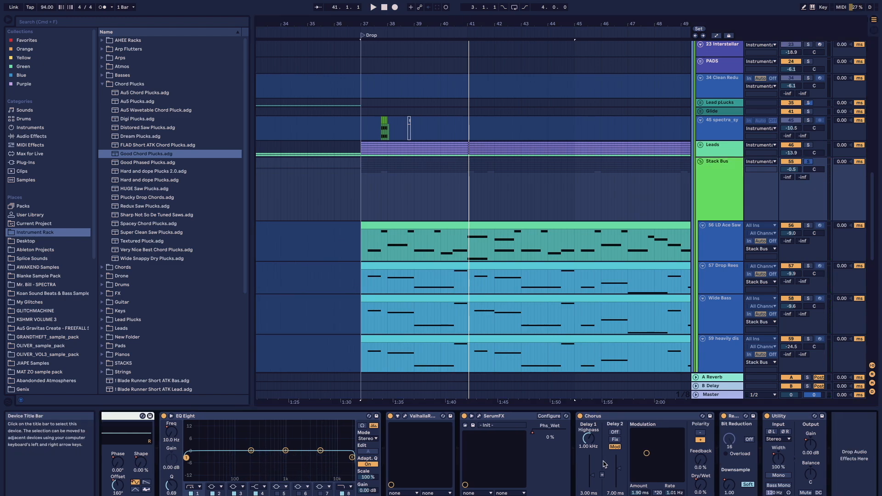
click(810, 448)
key(a)
scroll(437, 433, left, 10)
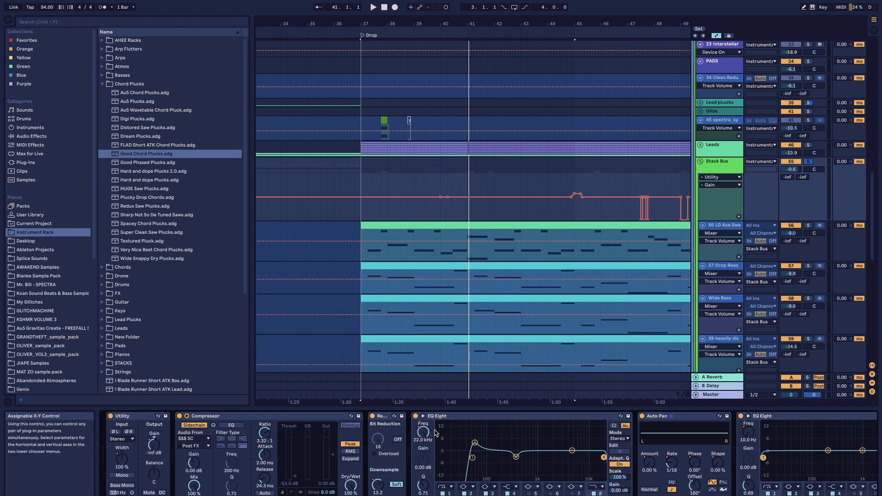
click(157, 451)
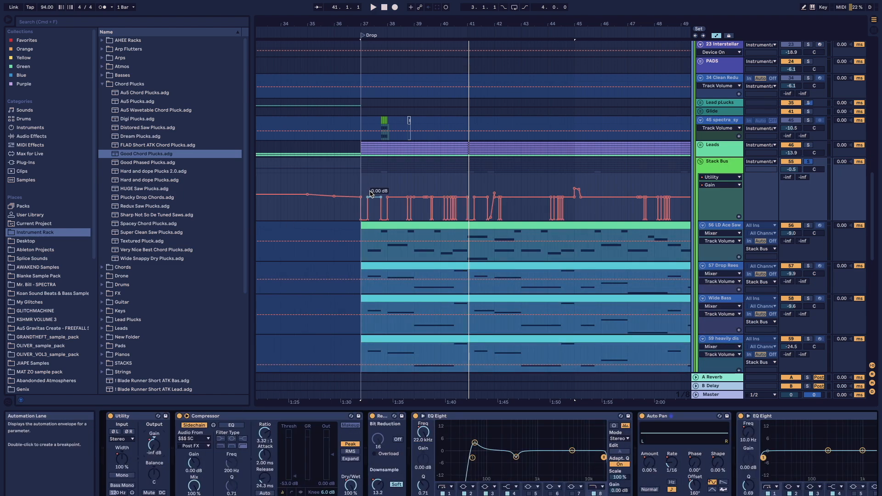
Play the Stack Bus from the Drop while following its Utility gain automation, then hide the automation lanes.
scroll(370, 194, up, 5)
click(345, 182)
scroll(340, 182, down, 3)
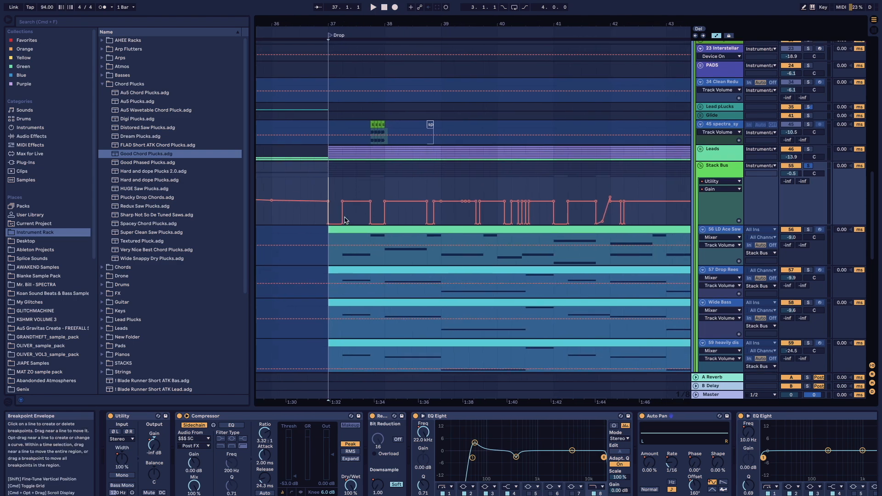
scroll(345, 219, right, 1)
key(space)
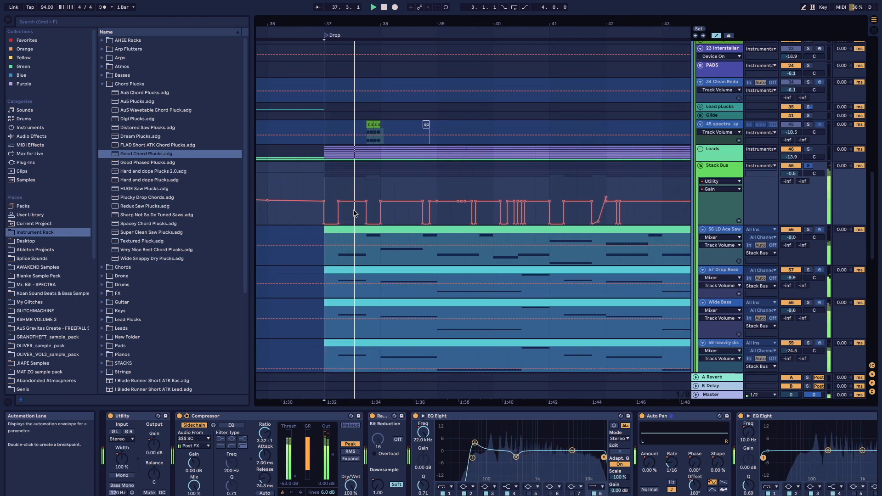
scroll(354, 213, right, 1)
scroll(354, 213, right, 2)
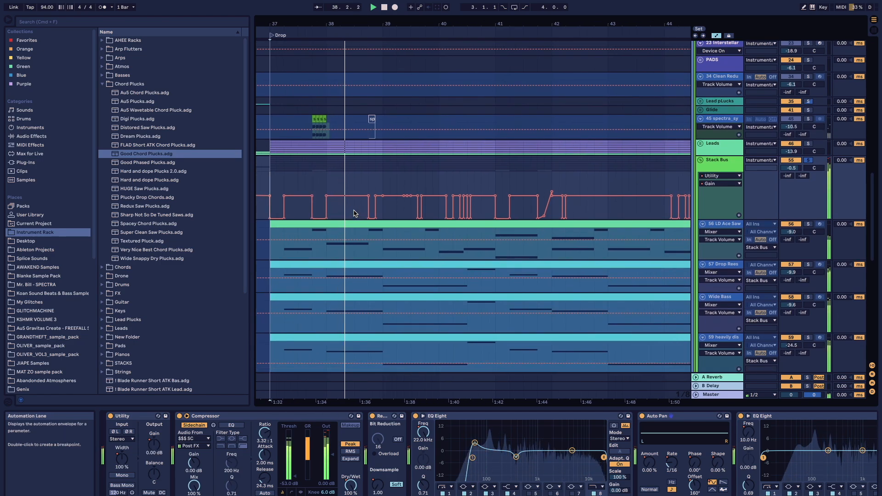
scroll(354, 213, left, 1)
key(a)
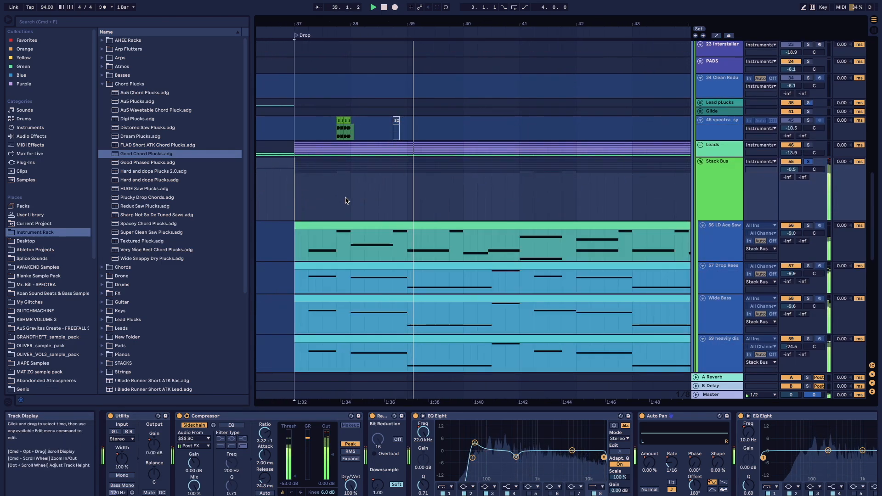
Select the Stack Bus and then the Leads group to view their device chains.
click(337, 179)
key(a)
click(717, 172)
key(a)
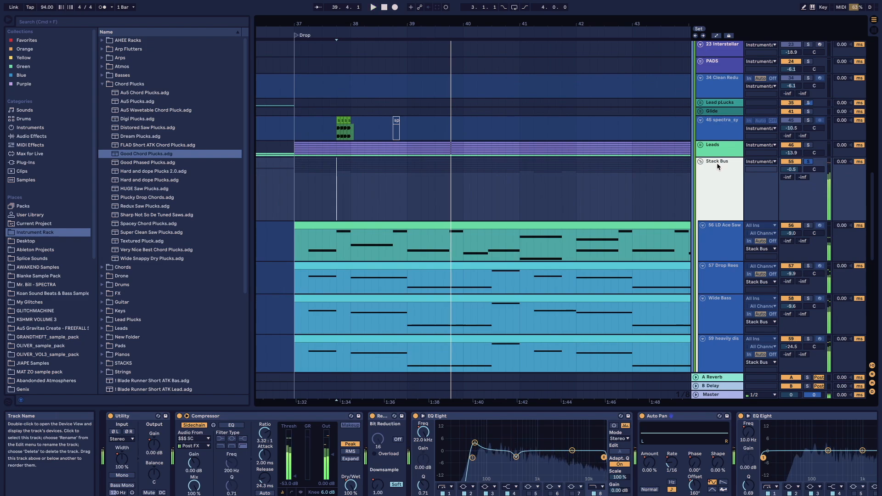
click(716, 153)
key(0)
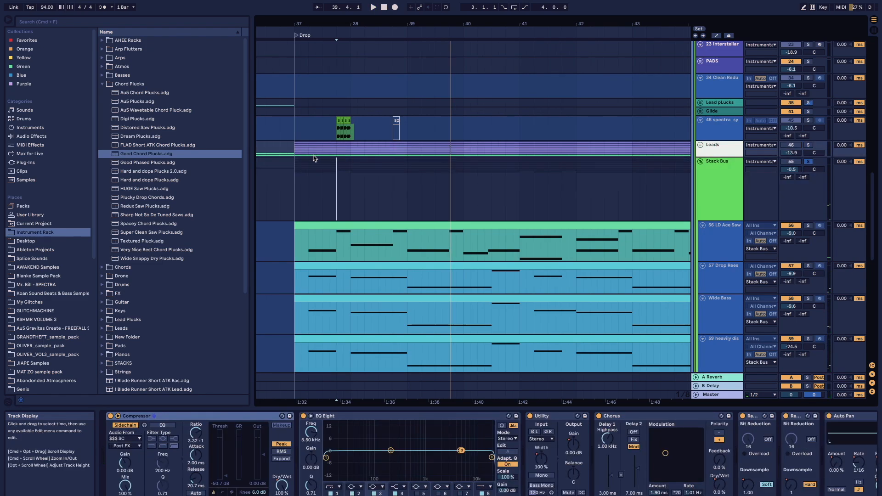
Show the automation lanes again and examine the Stack Bus Utility gain envelope from the Drop.
key(a)
click(296, 175)
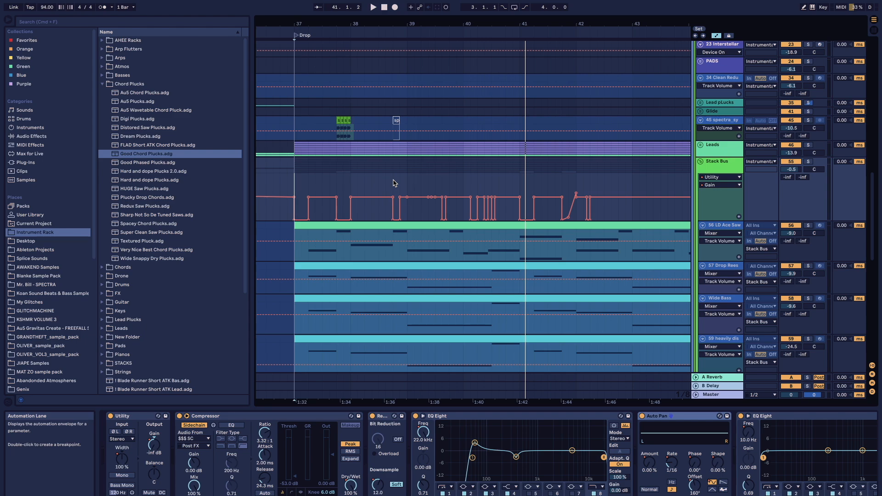
scroll(488, 198, down, 2)
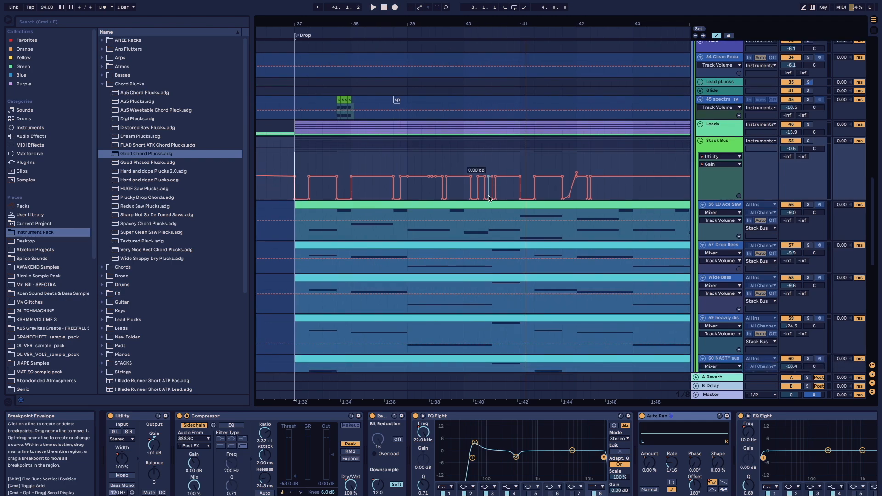
Hide the automation lanes, fold the Stack Bus and unfold the Leads group.
key(a)
click(700, 141)
click(713, 132)
click(701, 124)
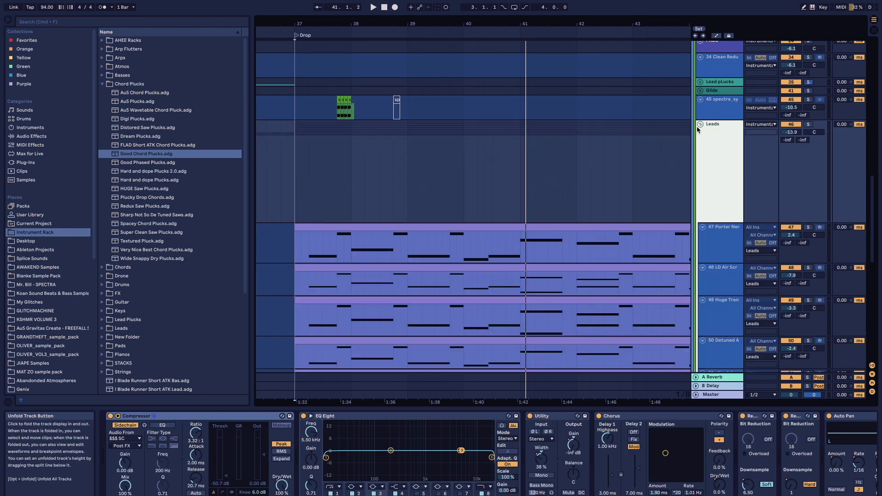
Solo the Leads group and play it from the Drop while looking through its layers.
scroll(717, 148, down, 2)
key(space)
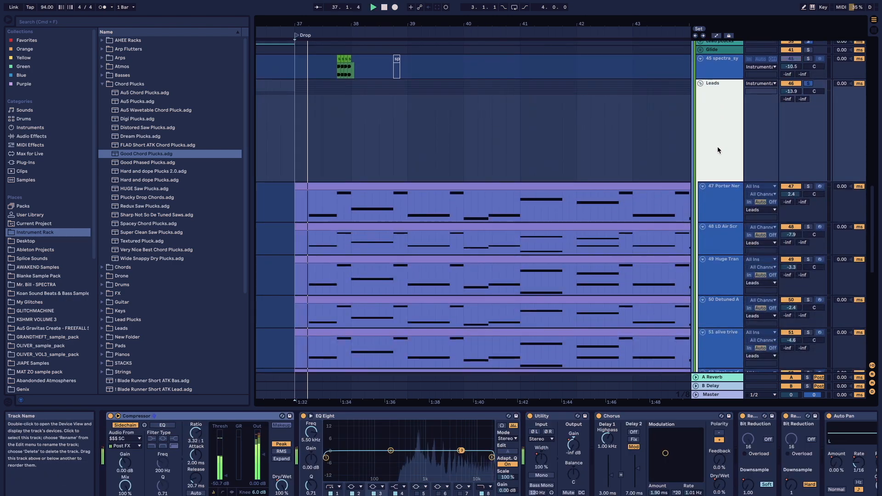
scroll(492, 170, down, 3)
scroll(491, 171, down, 1)
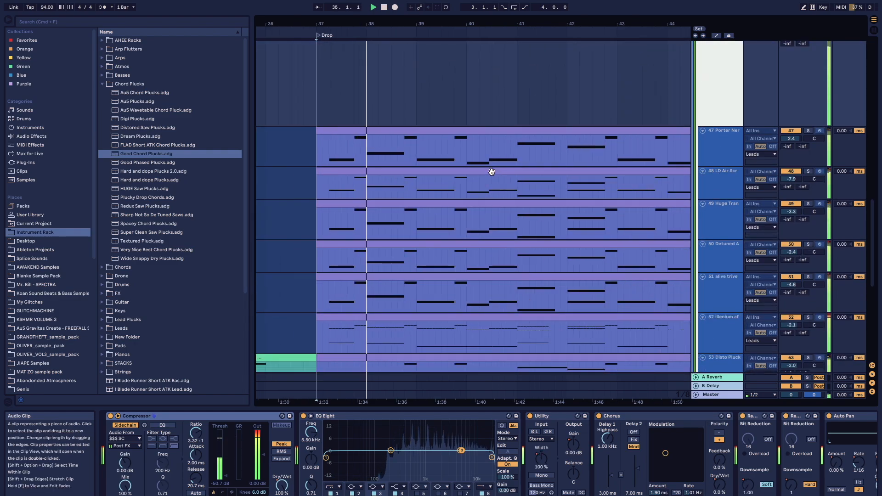
scroll(491, 173, down, 3)
scroll(492, 173, down, 4)
scroll(492, 173, down, 4)
scroll(491, 173, up, 5)
scroll(492, 172, right, 3)
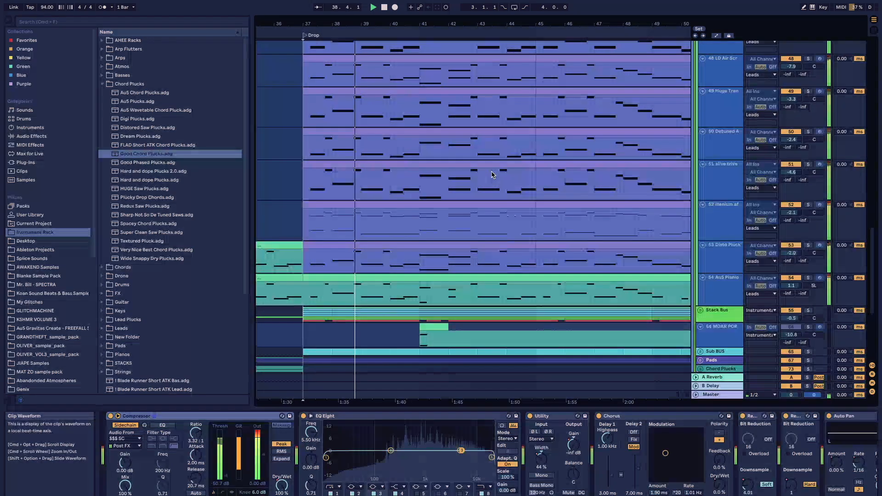
scroll(491, 175, left, 1)
key(space)
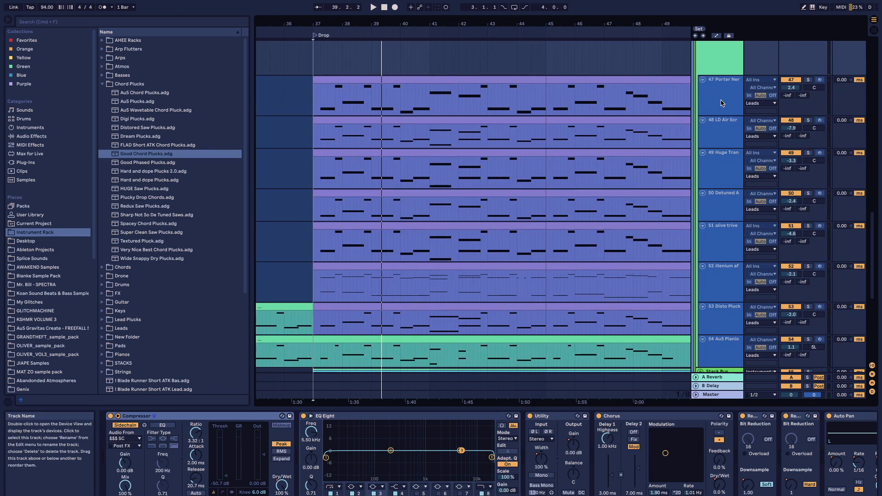
Play from the Drop, soloing 47 Porter Ner, 48 LD Air Scr and 49 Huge Tran one after another.
click(722, 103)
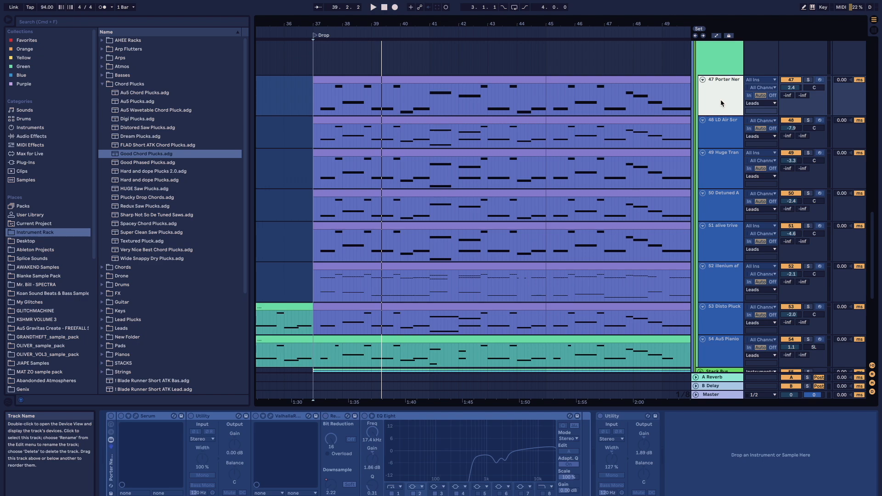
key(space)
key(s)
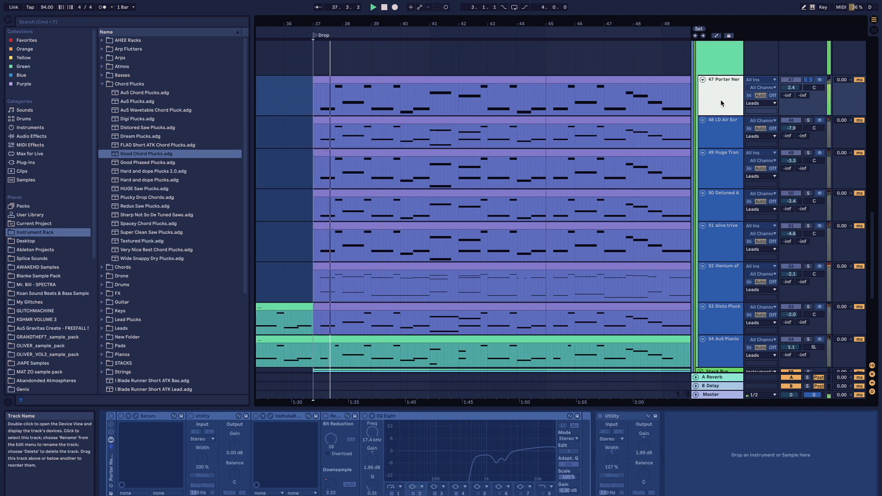
click(720, 139)
key(s)
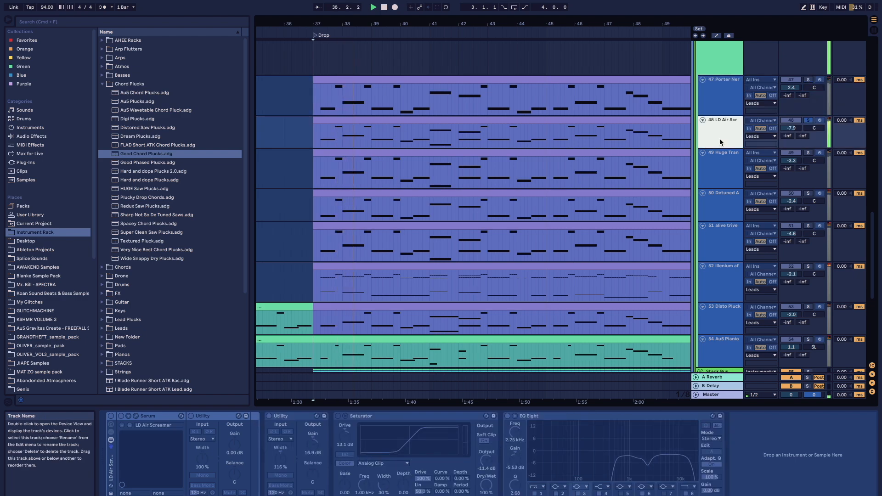
click(721, 180)
key(s)
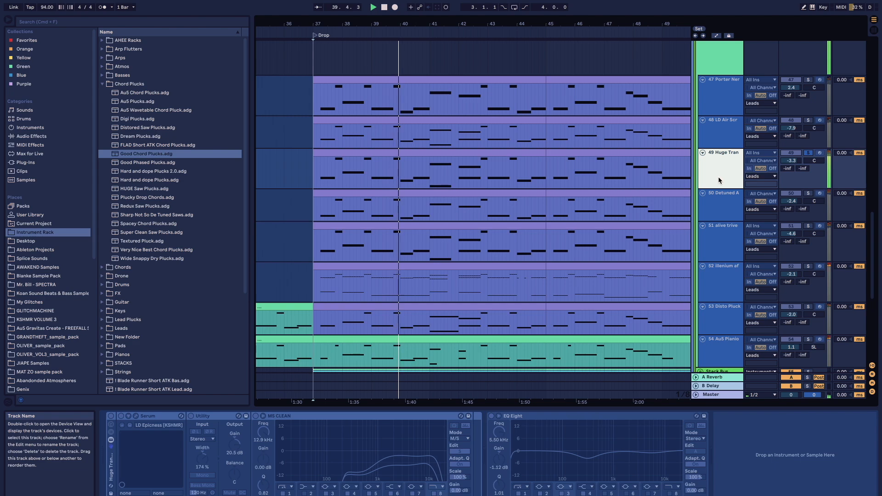
Solo 50 Detuned A, 51 alive trive and 52 illenium af one after another during playback.
click(726, 217)
key(s)
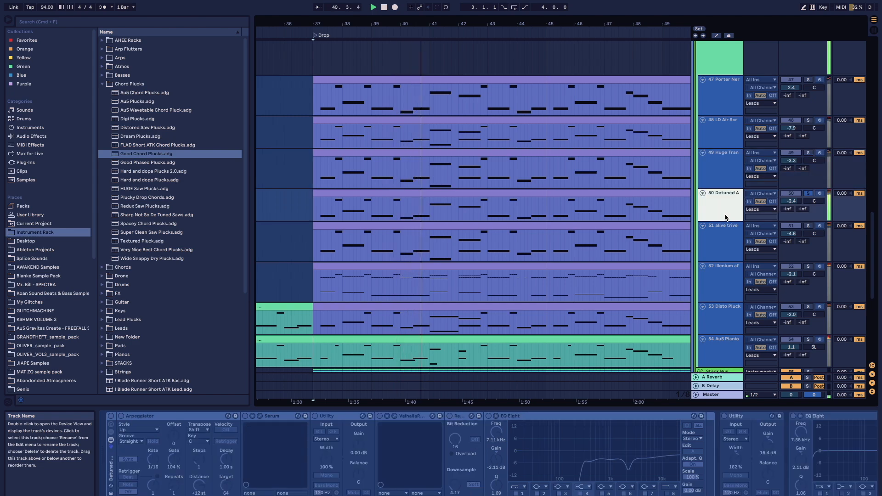
click(723, 241)
key(s)
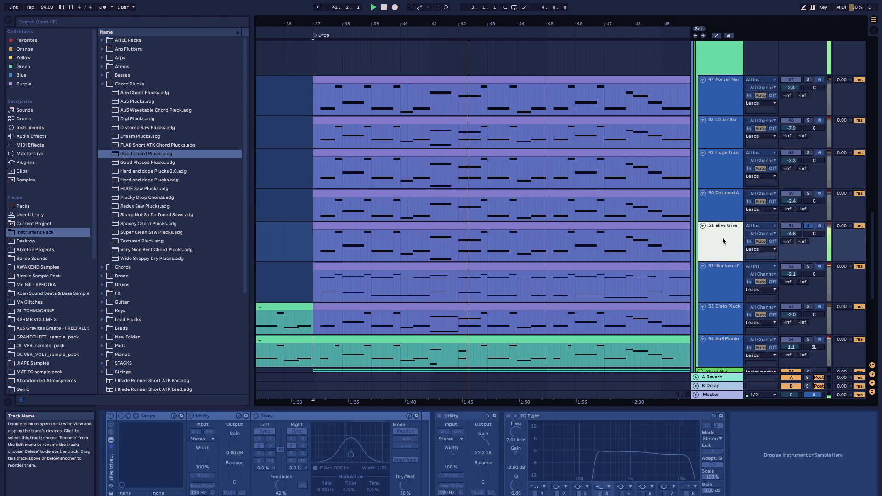
click(729, 286)
key(s)
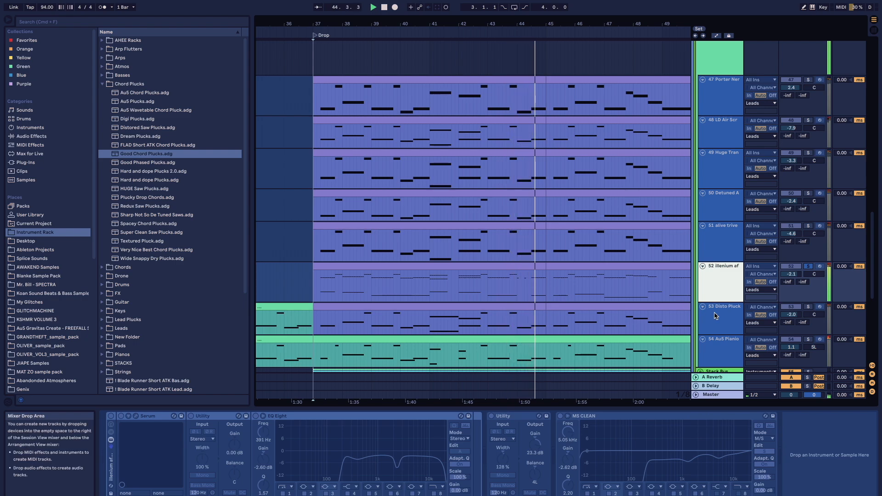
Solo 53 Disto Pluck and the 54 Au5 piano layer one after another during playback.
click(732, 325)
key(s)
scroll(732, 324, down, 3)
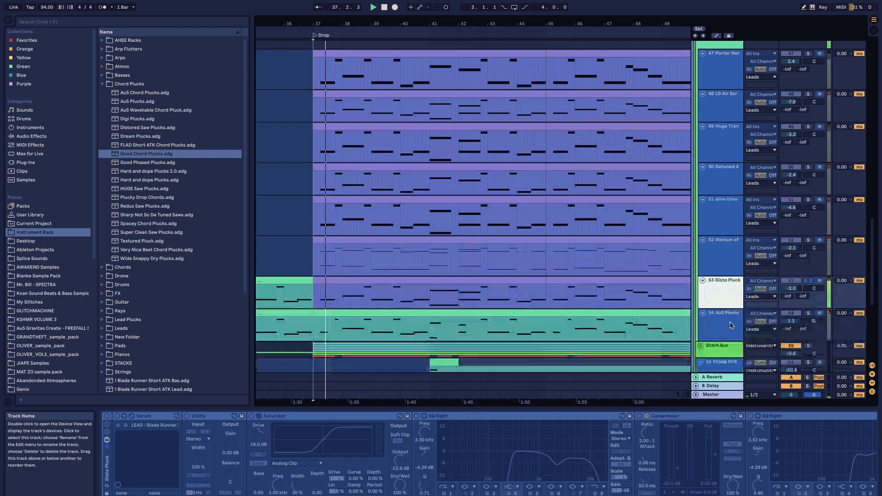
click(727, 276)
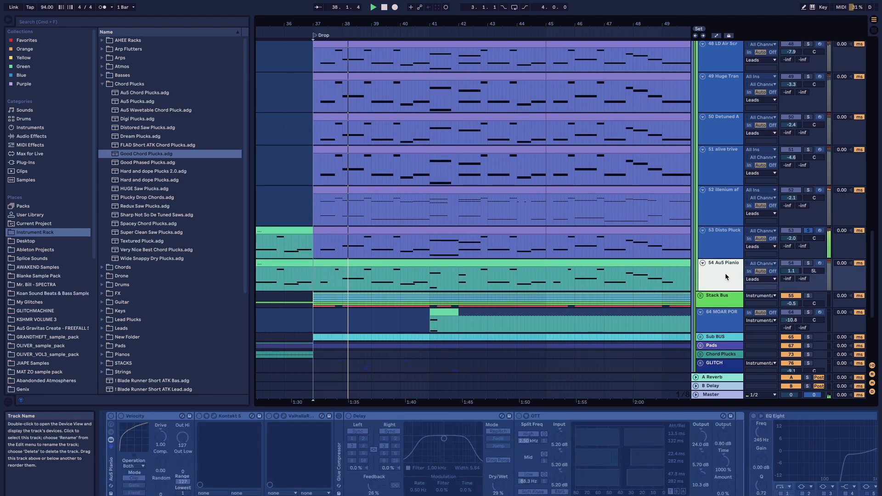
key(s)
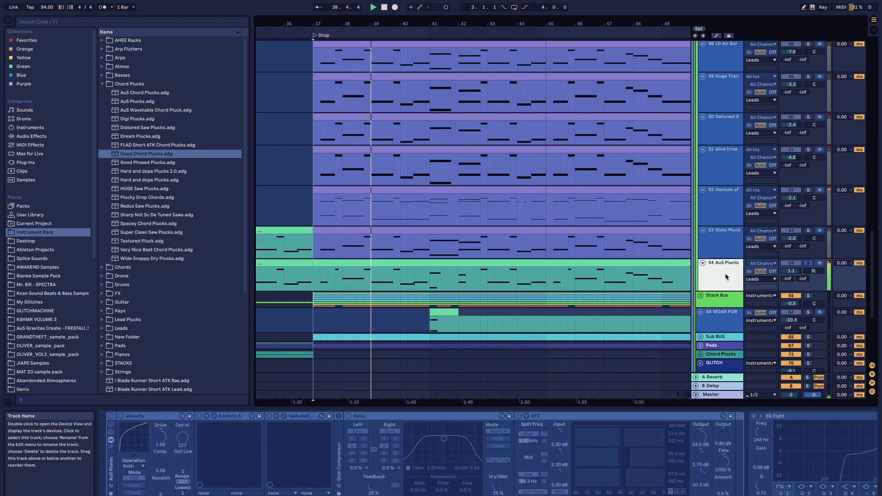
Stop playback and look through the Leads group's effect chain and its layers.
scroll(726, 277, up, 2)
scroll(725, 276, up, 1)
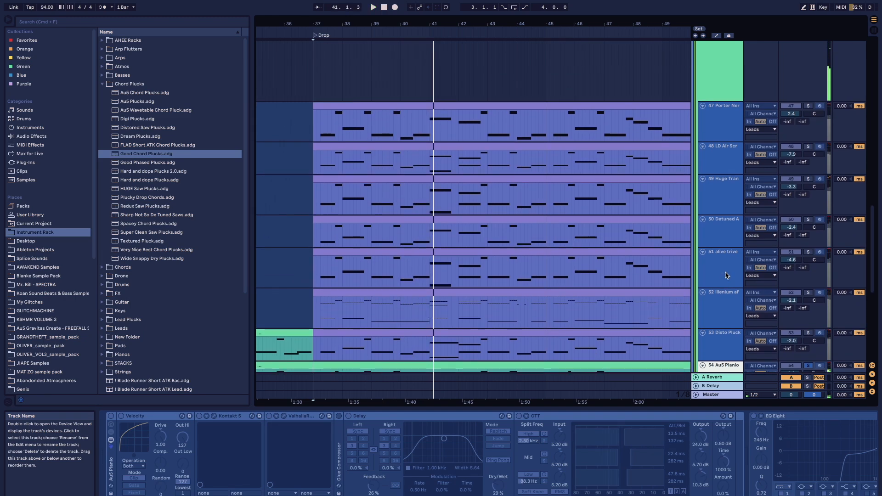
scroll(726, 276, up, 5)
click(726, 151)
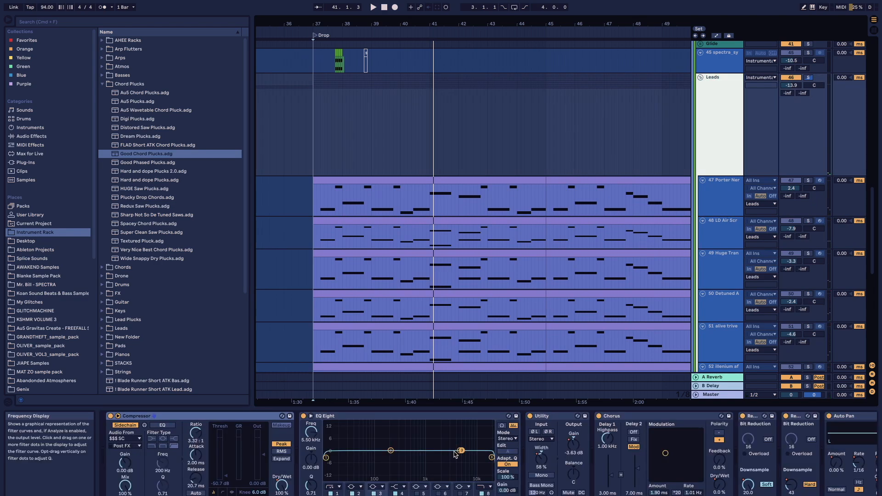
scroll(453, 469, right, 5)
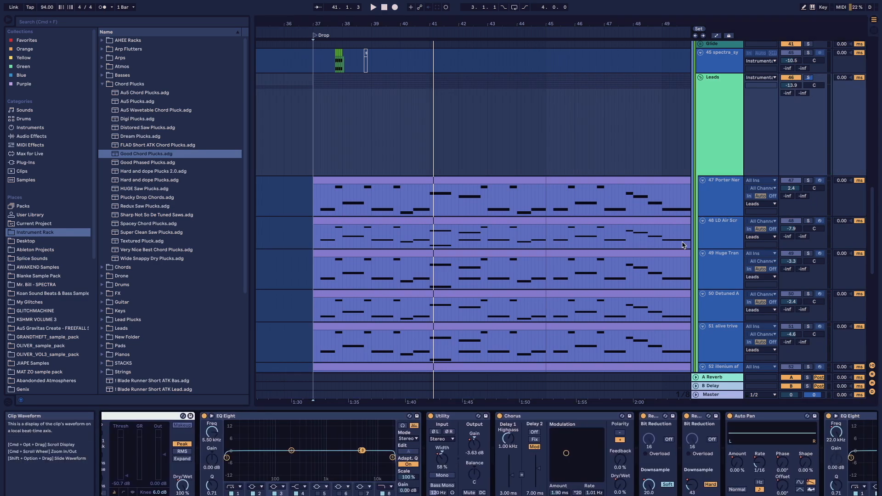
scroll(729, 252, down, 2)
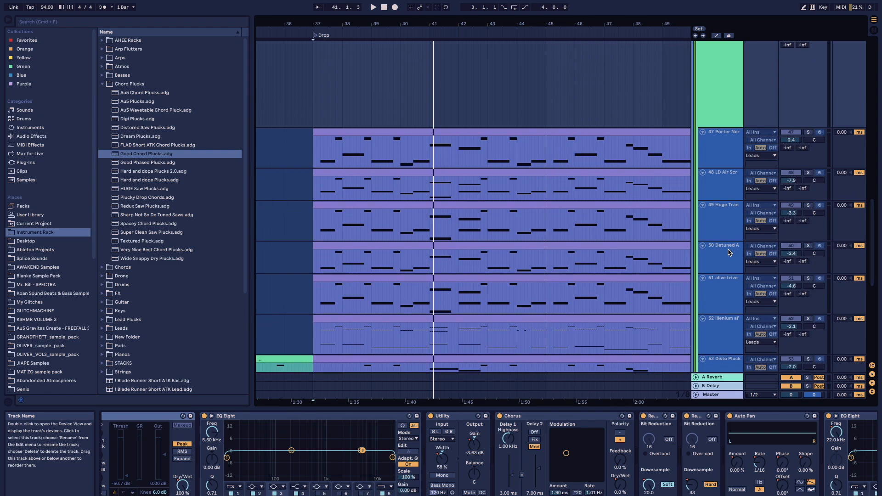
scroll(730, 252, down, 1)
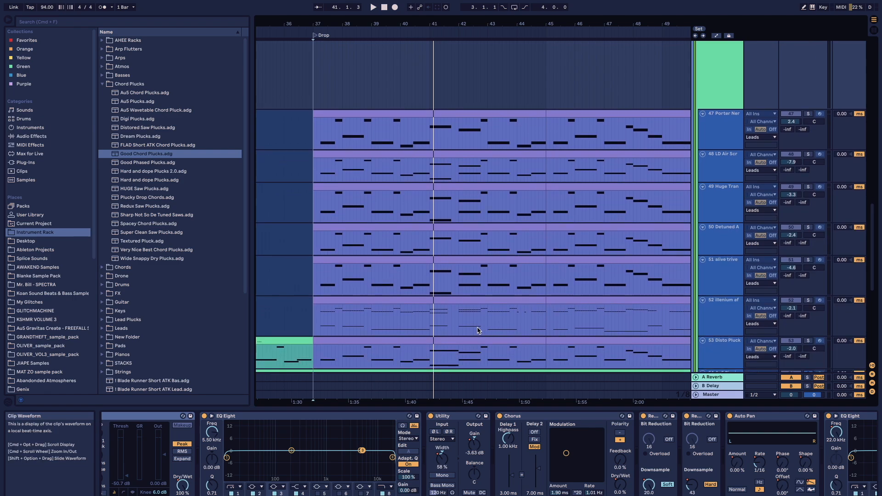
Reselect the Leads group and display its Utility Gain automation over the Drop.
click(460, 330)
click(459, 250)
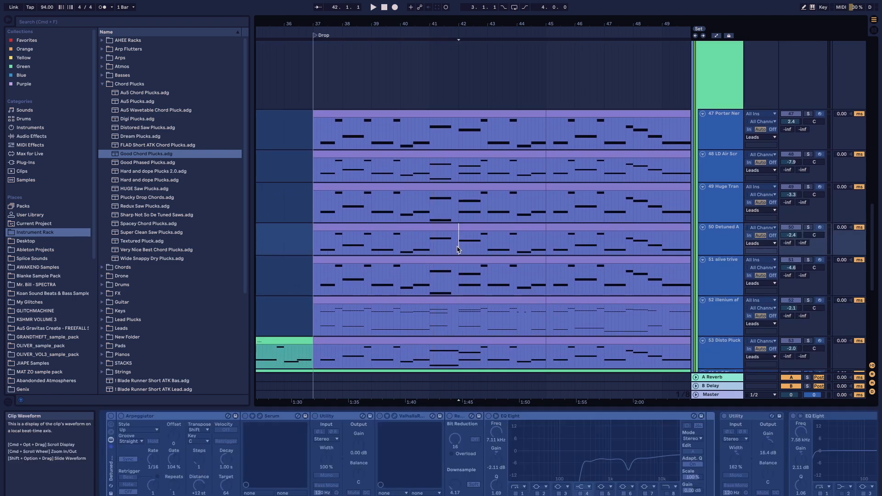
scroll(608, 237, up, 5)
click(731, 159)
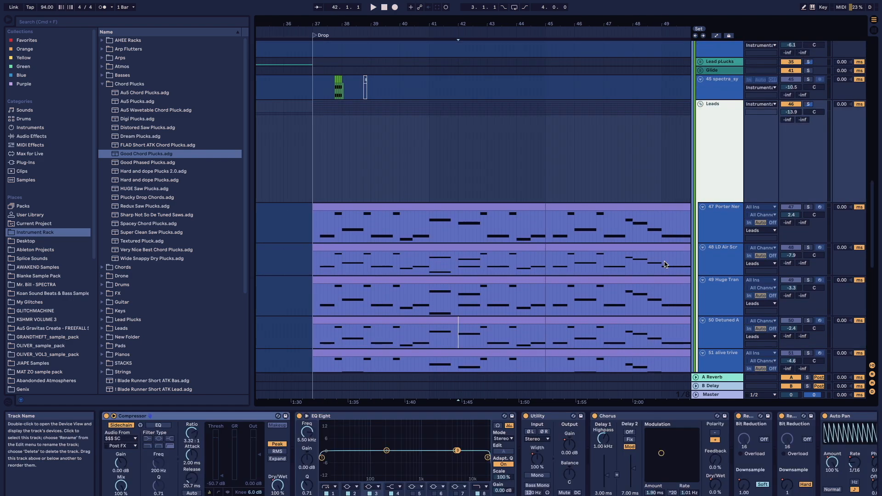
click(565, 448)
key(a)
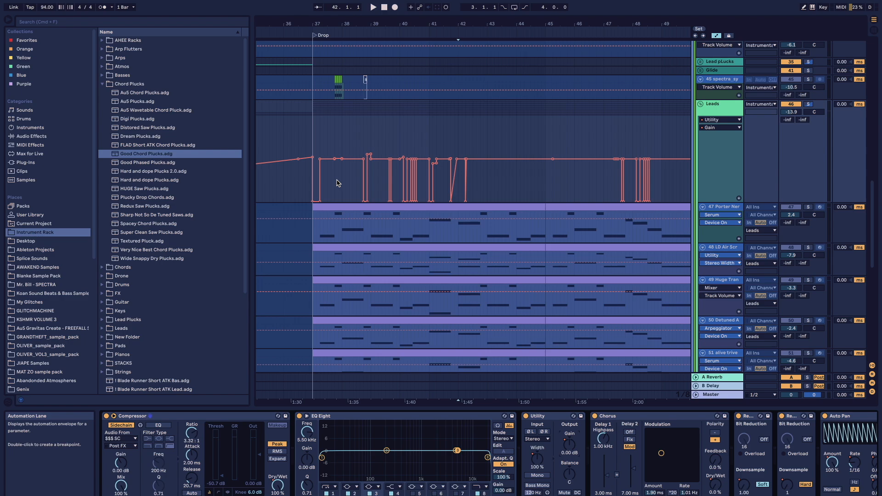
scroll(395, 167, up, 5)
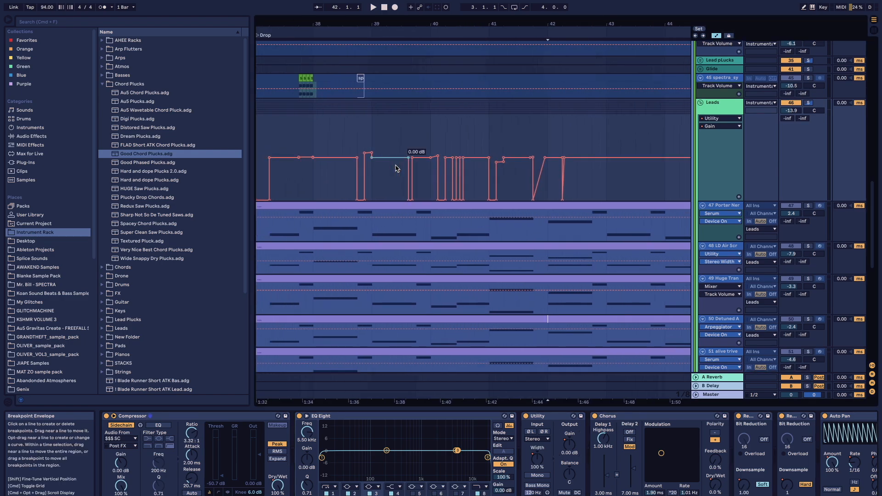
Play the Leads group from the Drop to hear its gain automation.
click(286, 148)
key(space)
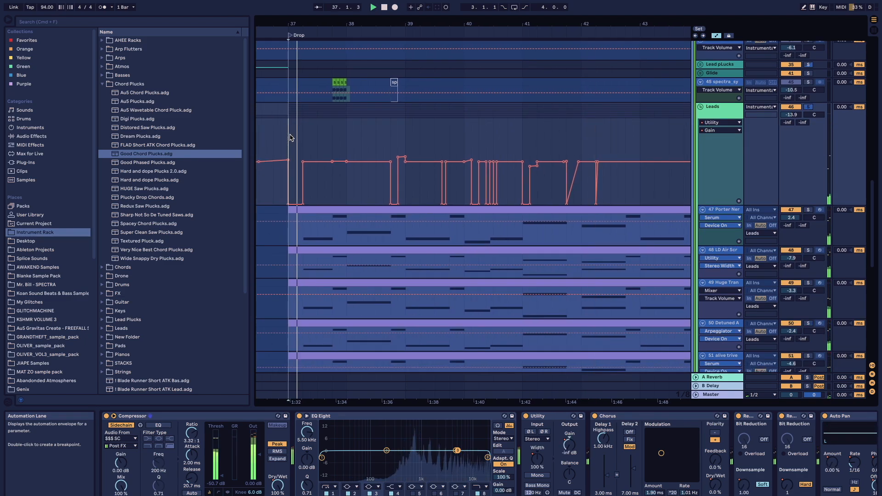
scroll(292, 137, down, 10)
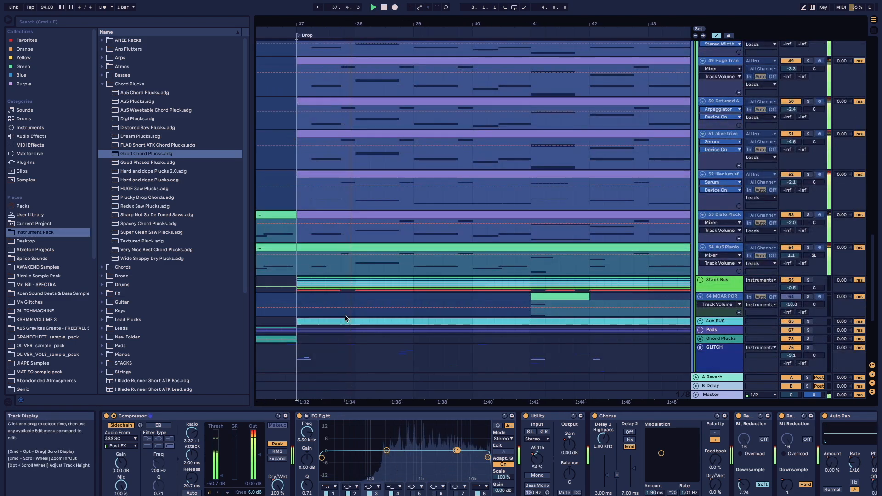
scroll(345, 316, up, 10)
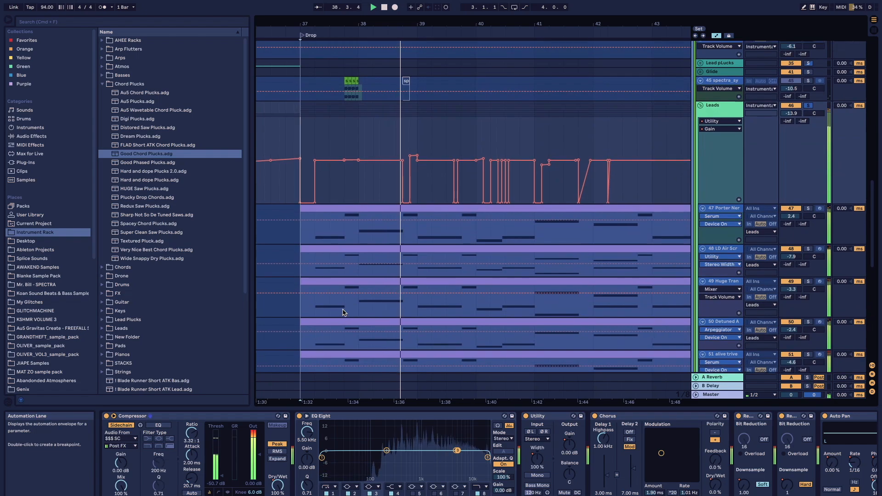
scroll(344, 312, up, 1)
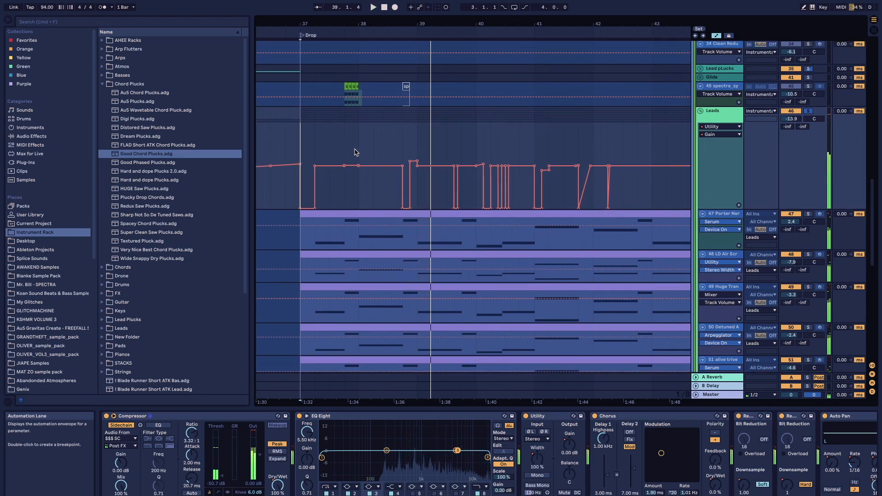
Display the Redux Sample Soft automation of the Leads group and play it from just before bar 38.
scroll(451, 487, right, 6)
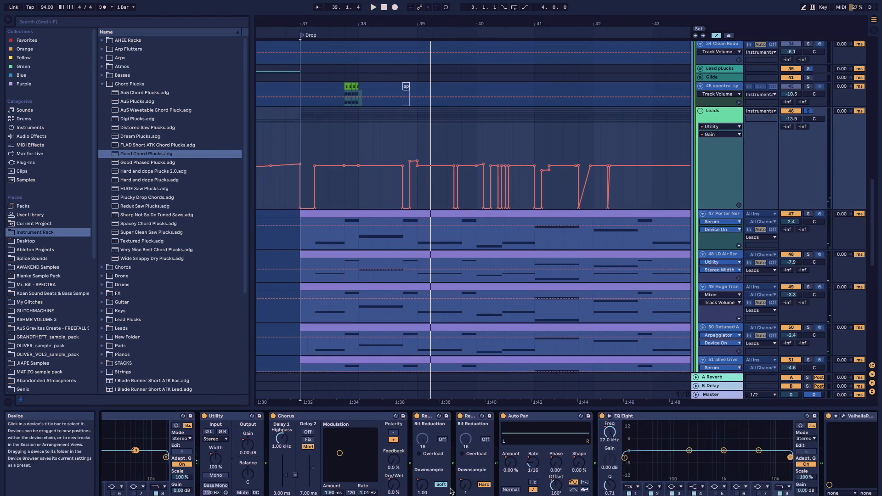
drag(423, 485, 424, 482)
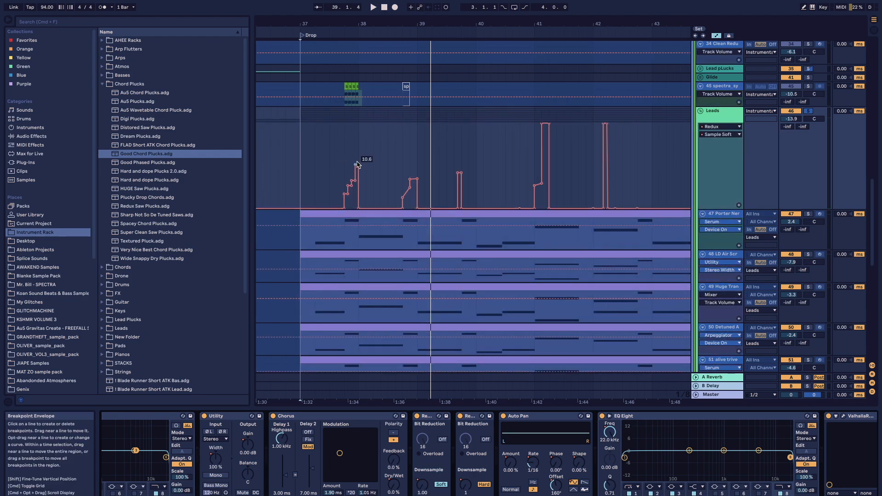
click(344, 155)
key(space)
key(space)
scroll(344, 155, up, 5)
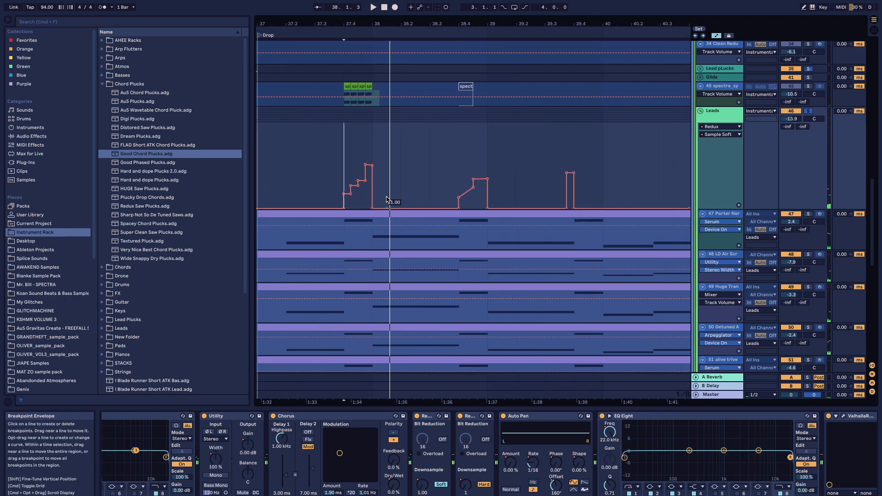
Solo 45 spectra_sy alongside the Leads group and play the passage just before bar 38 again.
scroll(388, 200, down, 4)
click(809, 87)
key(space)
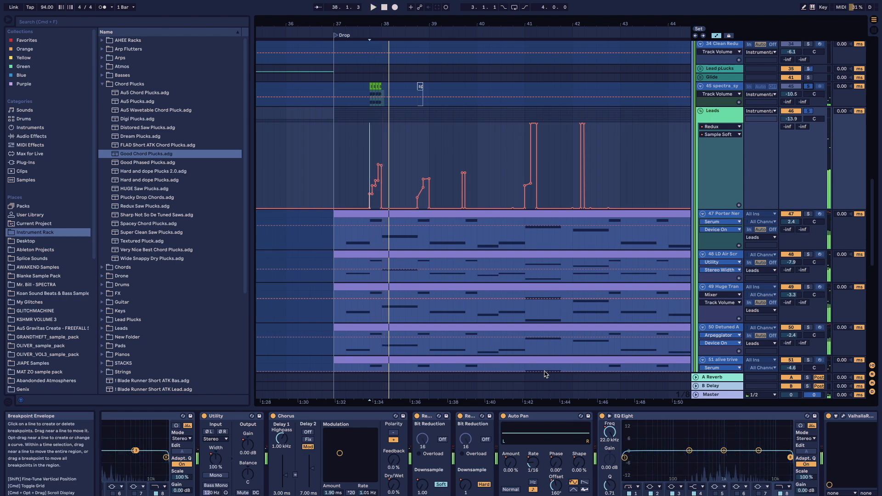
Display the Auto Pan Amount automation of the Leads group and play it twice from just before bar 42.
click(510, 463)
scroll(481, 206, right, 3)
click(480, 206)
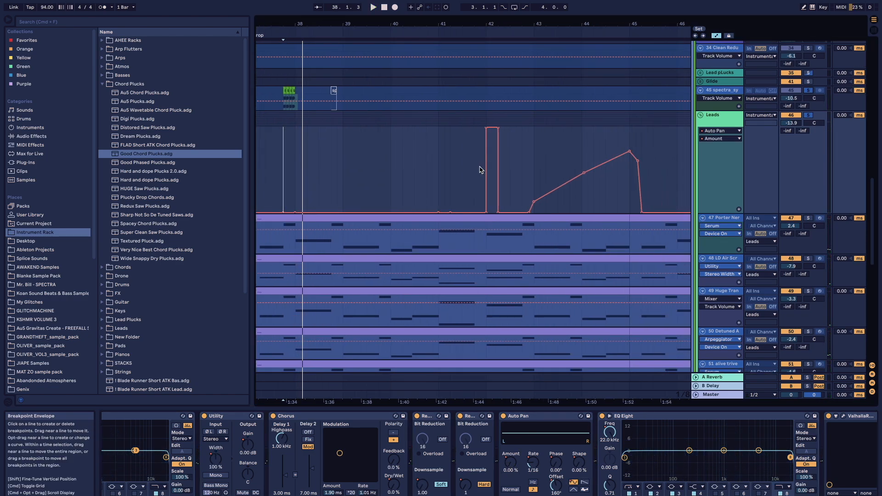
key(space)
key(space)
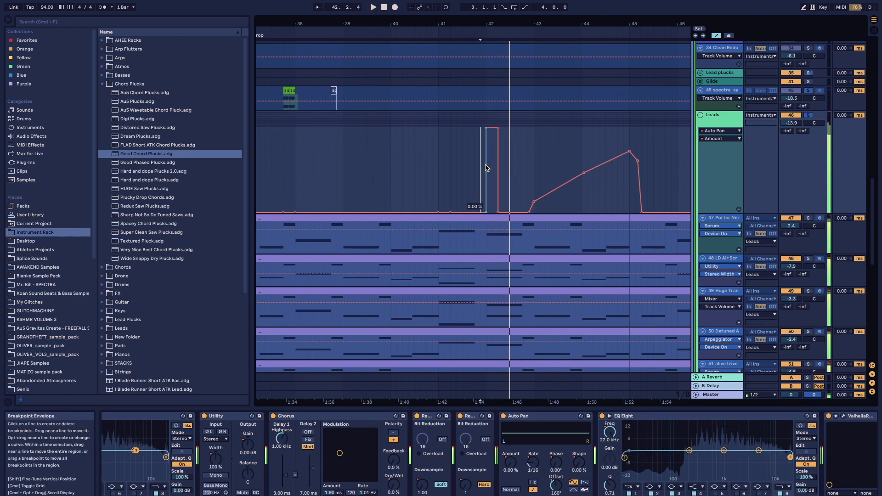
click(489, 168)
key(space)
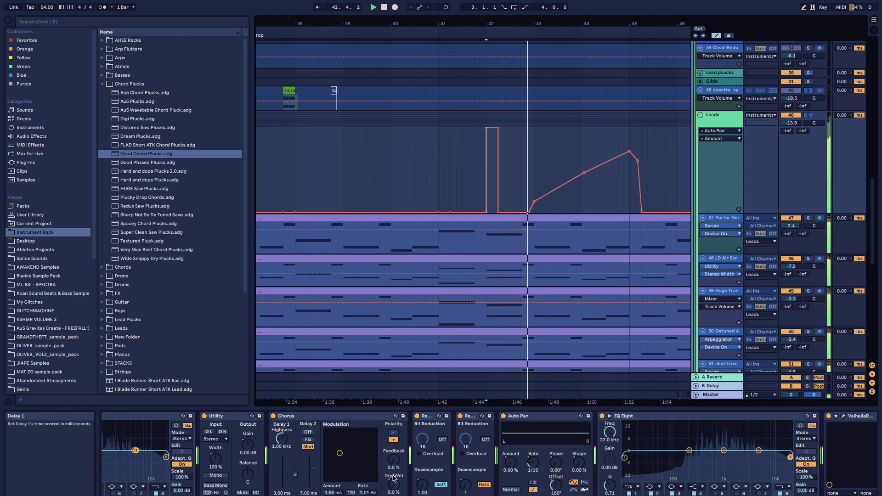
Display the SerumFX Phs Wet automation of the Leads group and play its ramp from about bar 44.
scroll(678, 436, right, 5)
click(679, 435)
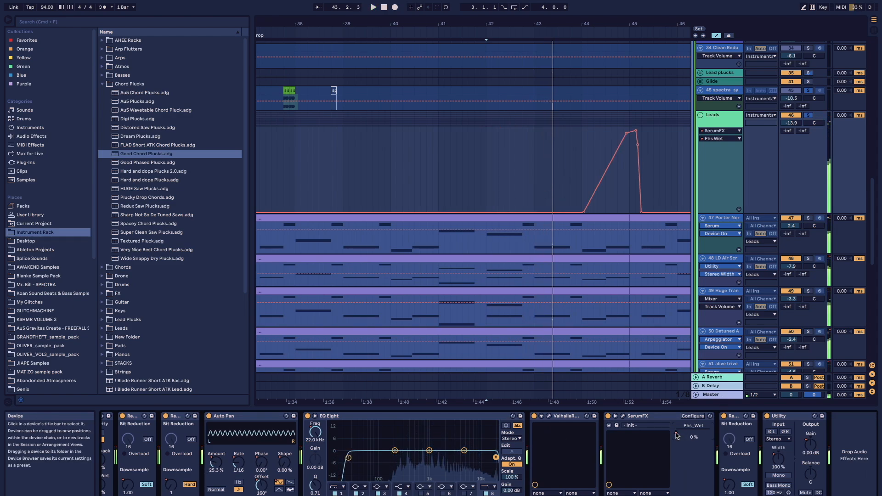
click(577, 135)
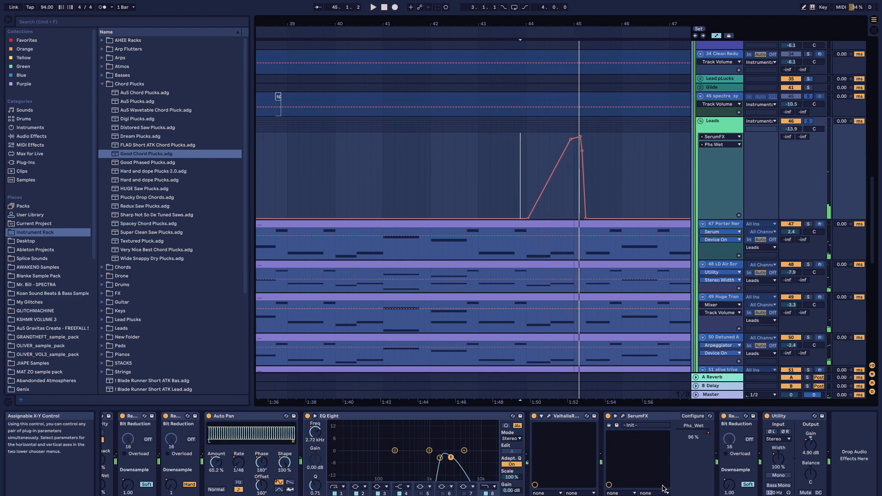
scroll(506, 168, down, 4)
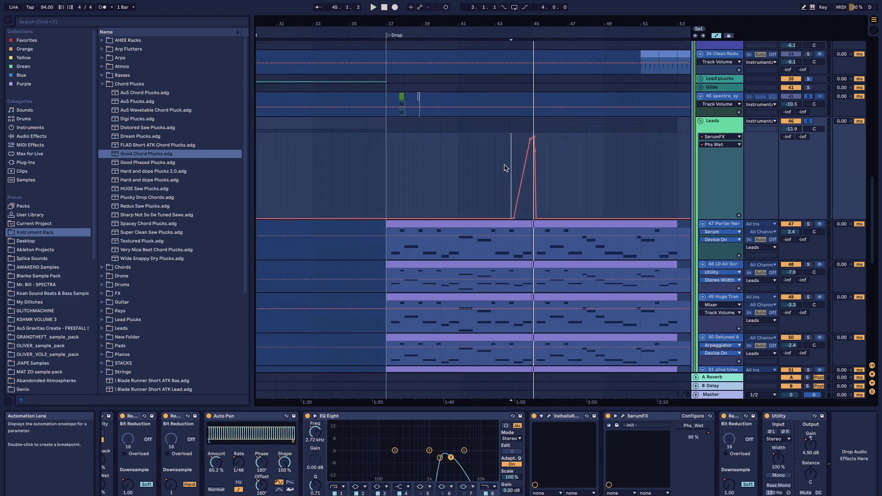
click(513, 158)
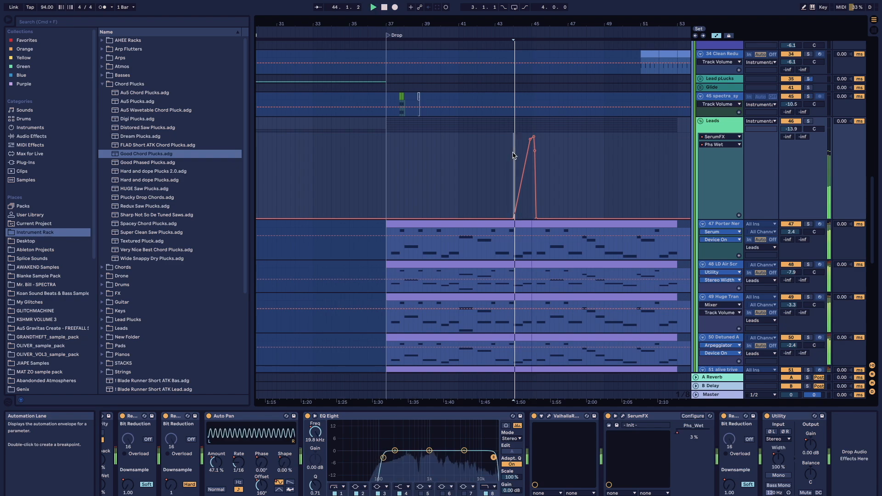
key(space)
Hide the automation lanes, fold the Leads group and select the GLITCH group.
click(700, 122)
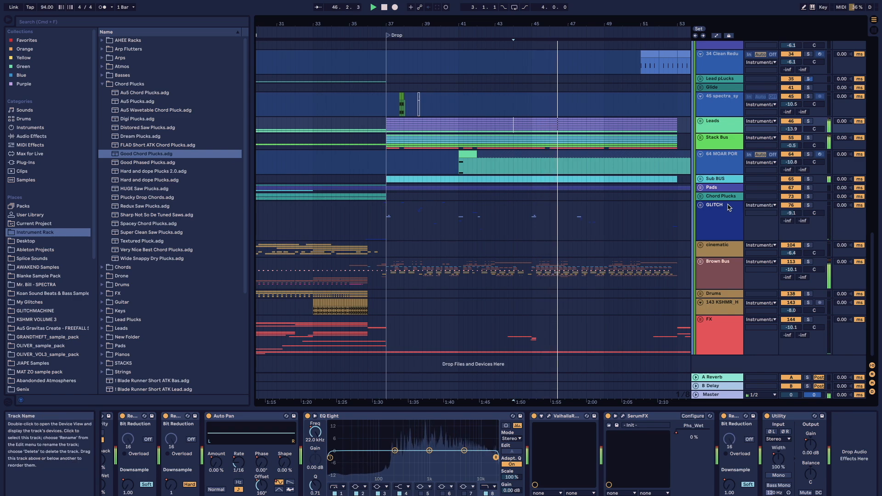
click(726, 220)
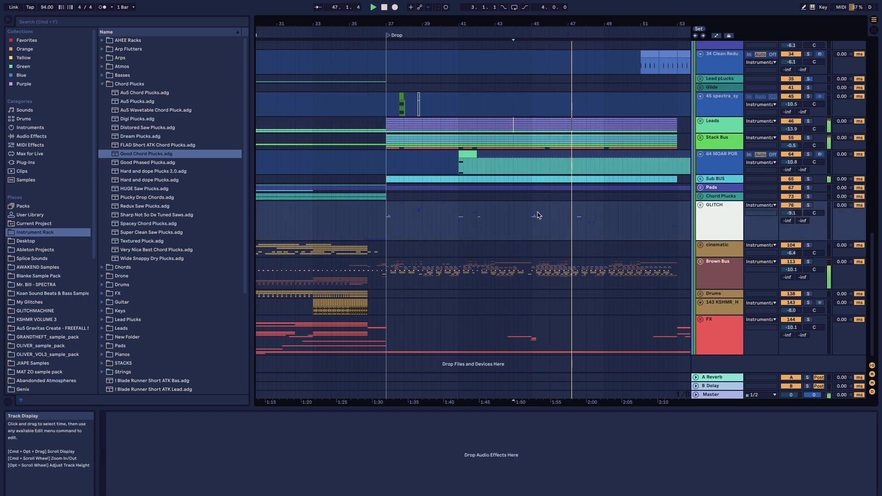
Play from the Drop with the GLITCH group soloed, adding the Brown Bus to the solo during playback.
click(386, 223)
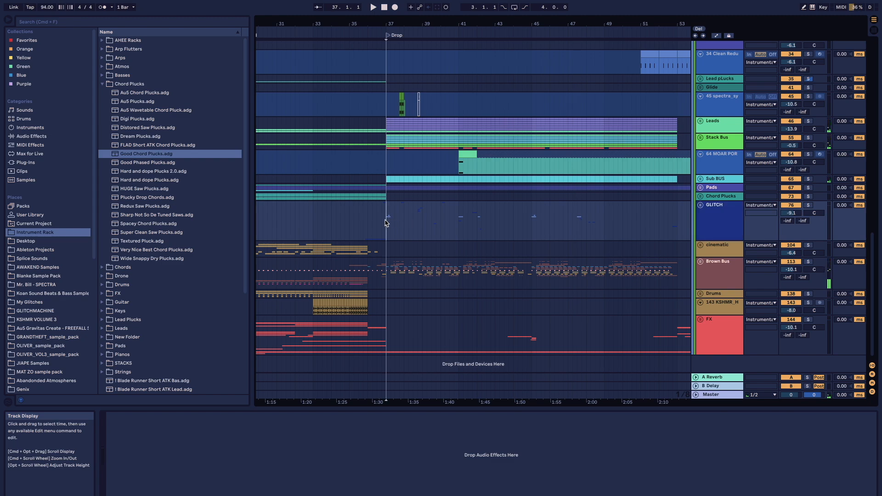
scroll(386, 222, up, 3)
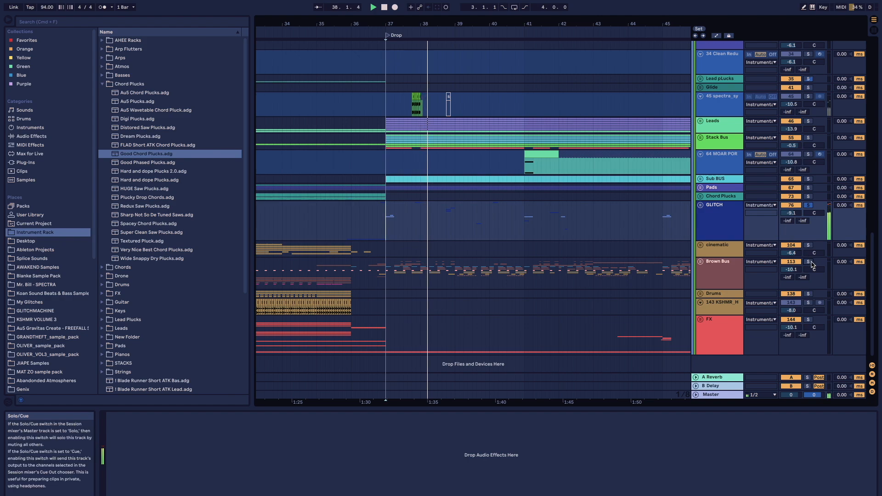
scroll(452, 223, up, 4)
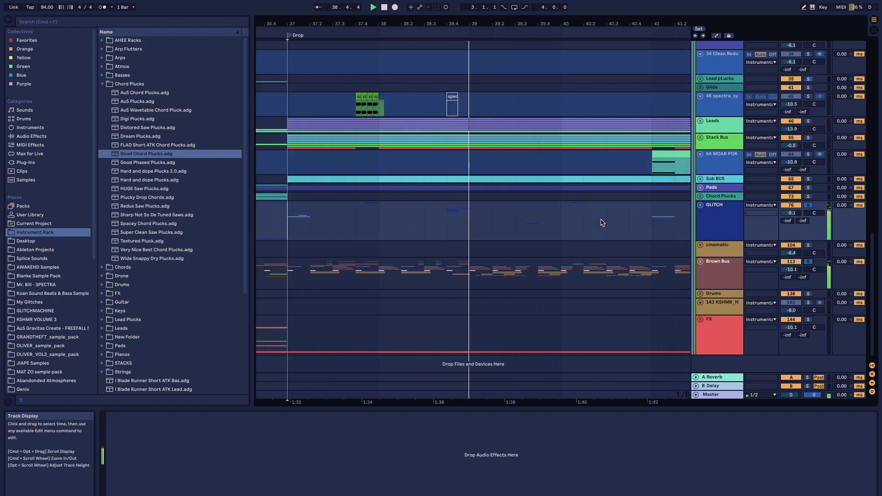
scroll(565, 219, up, 1)
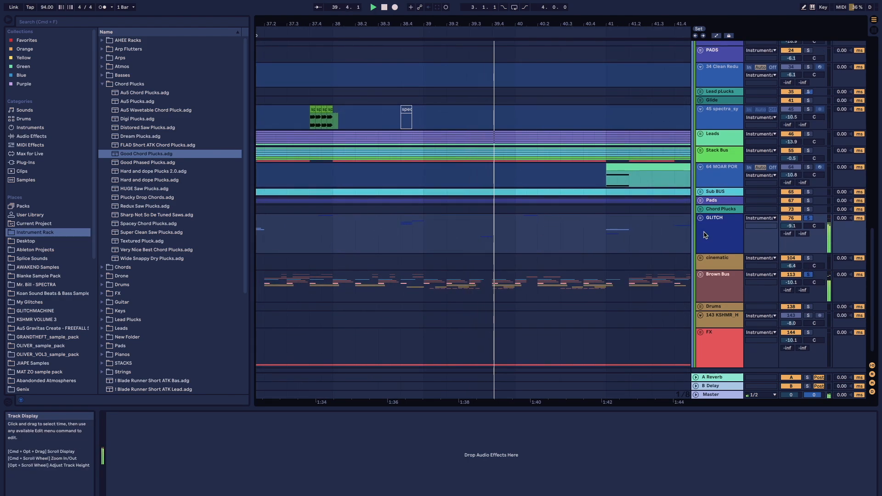
scroll(496, 246, down, 3)
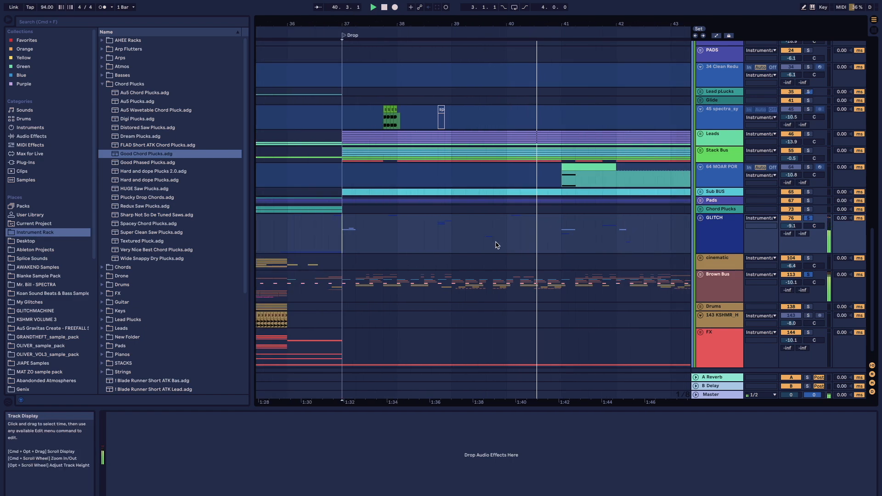
scroll(534, 230, right, 2)
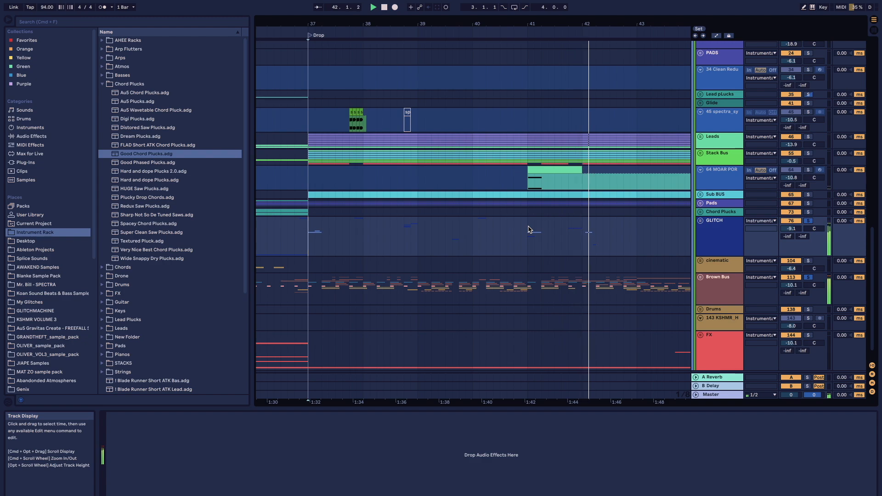
Keep listening to the Drop with the GLITCH group and Brown Bus soloed until about bar 46, following their clips in the arrangement.
scroll(530, 230, right, 6)
scroll(412, 236, down, 3)
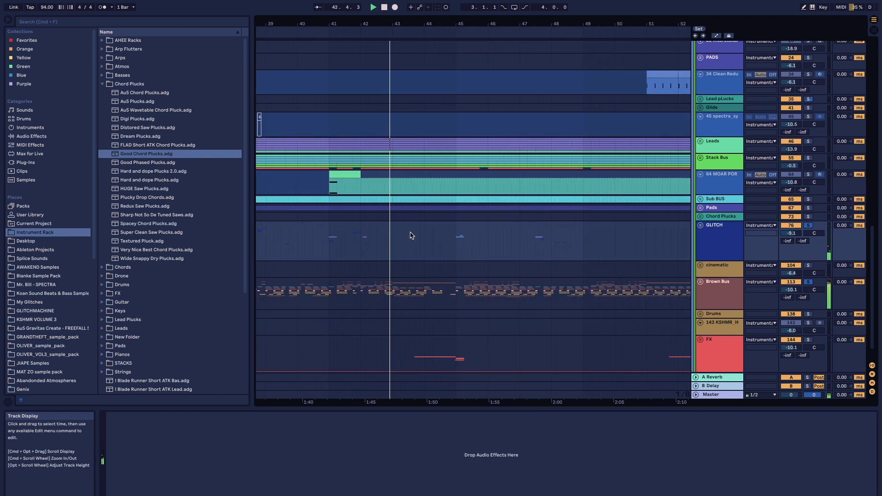
scroll(412, 236, left, 3)
scroll(412, 235, down, 1)
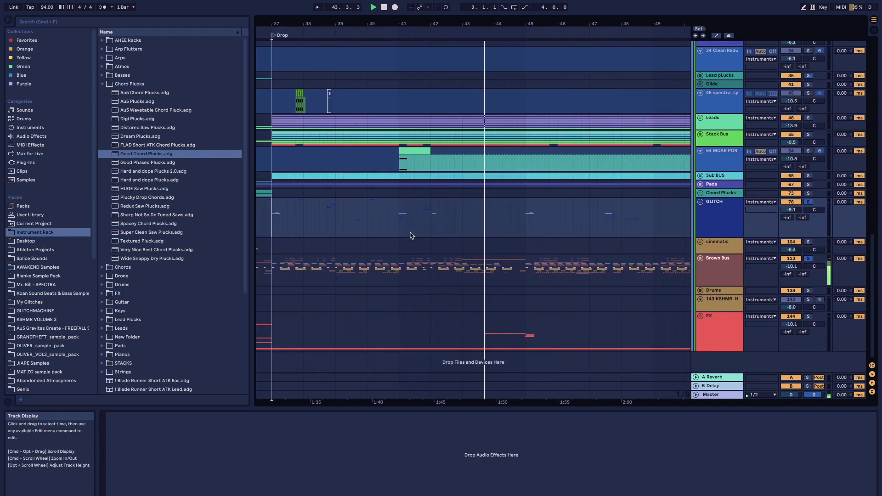
scroll(476, 215, right, 2)
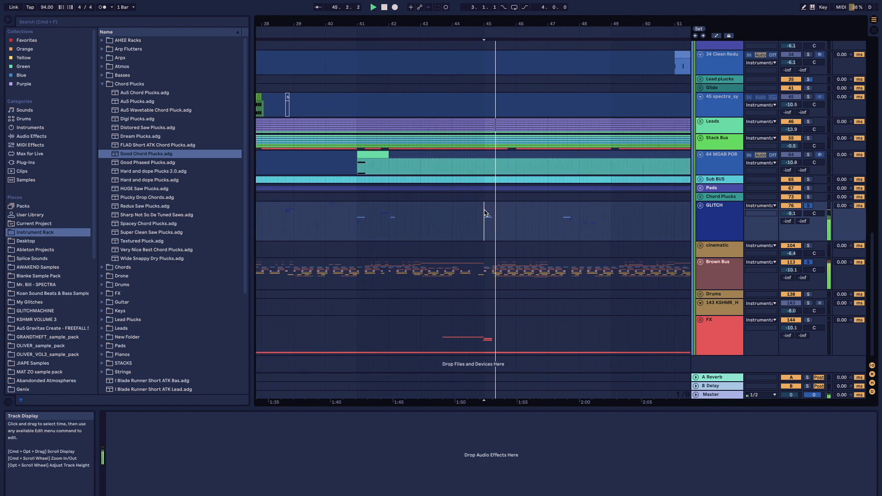
scroll(484, 213, down, 3)
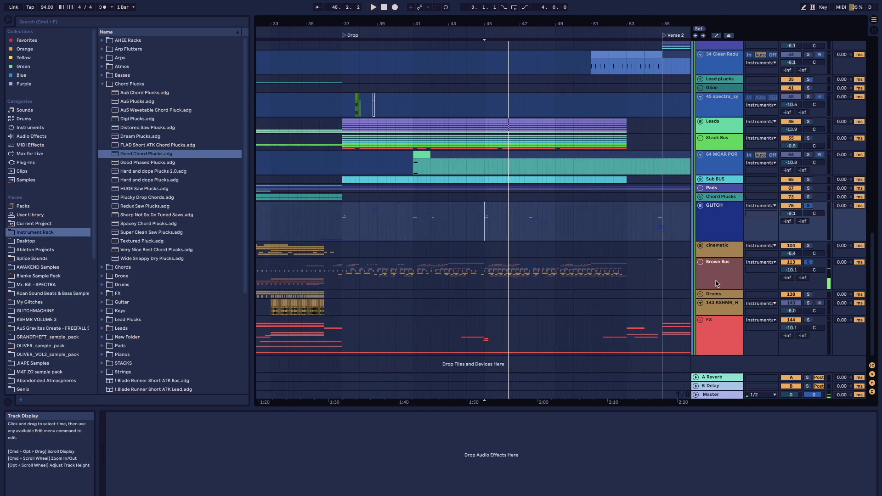
Clear the GLITCH and Brown Bus solos, unfold the Brown Bus group and look through its drum tracks.
click(741, 277)
click(701, 262)
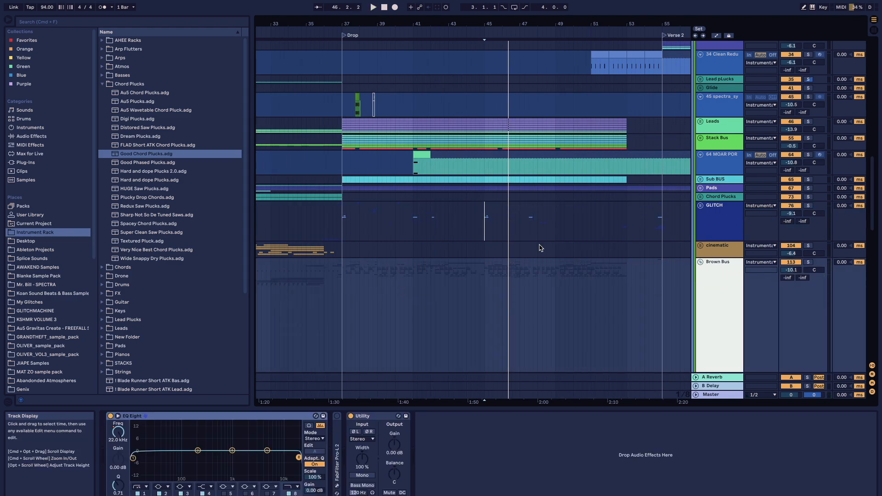
scroll(463, 226, down, 10)
scroll(450, 222, up, 10)
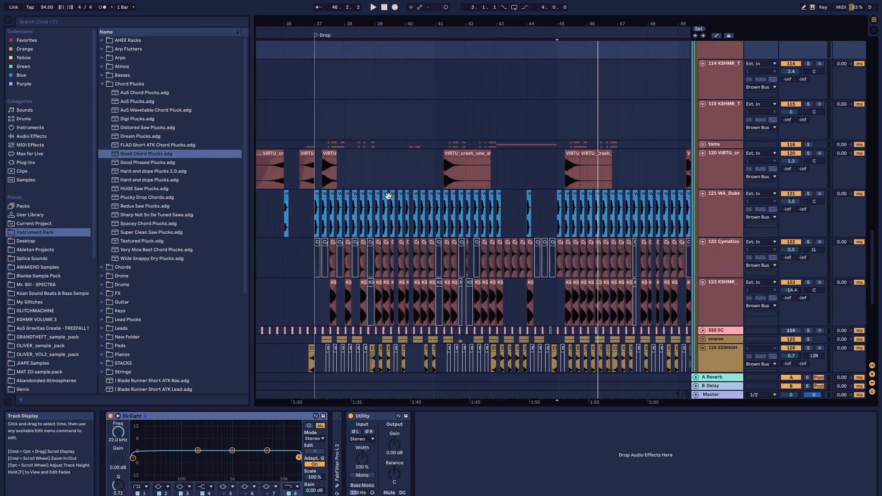
Play the 121 WA_Dubs kick track soloed from its first clip at the Drop.
click(733, 211)
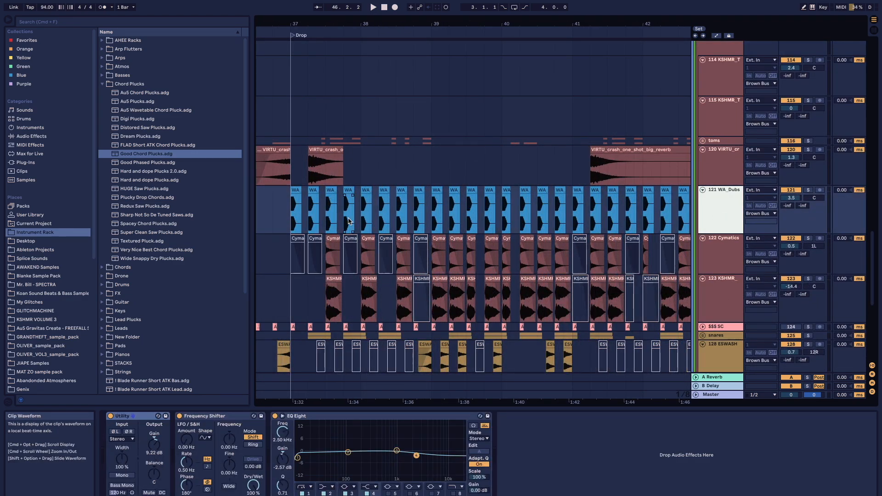
click(296, 190)
scroll(295, 190, down, 3)
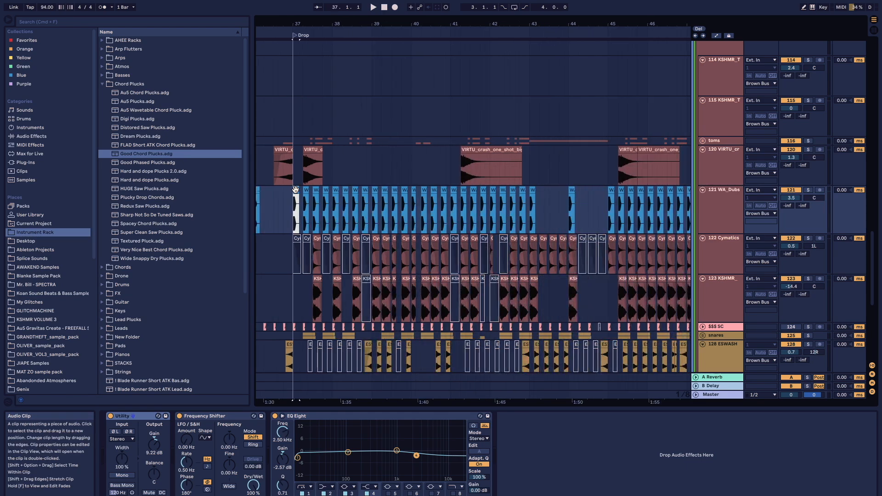
key(space)
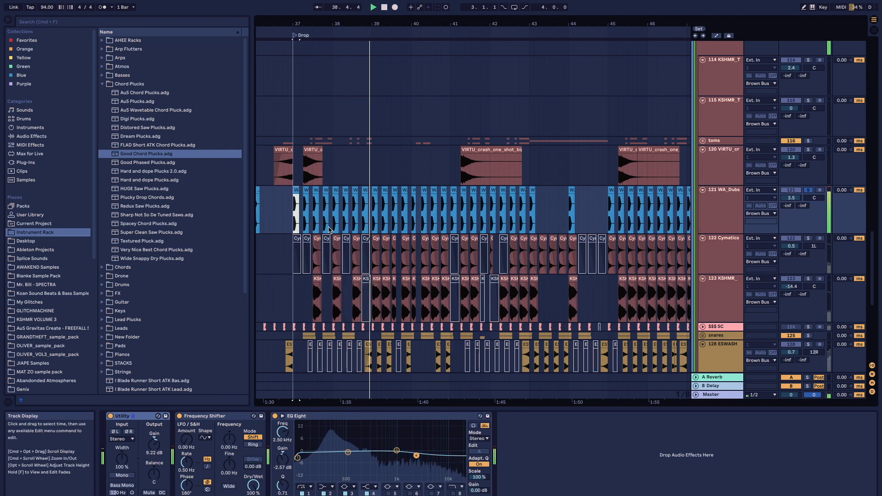
Solo the 122 Cymatics and 123 KSHMR tracks together instead of the kick and play them from the Drop.
click(724, 294)
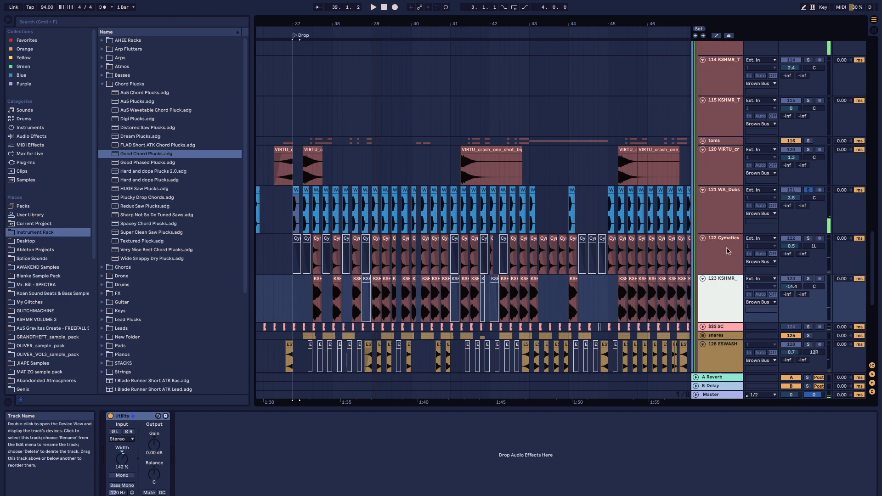
shift+click(727, 252)
key(space)
key(space)
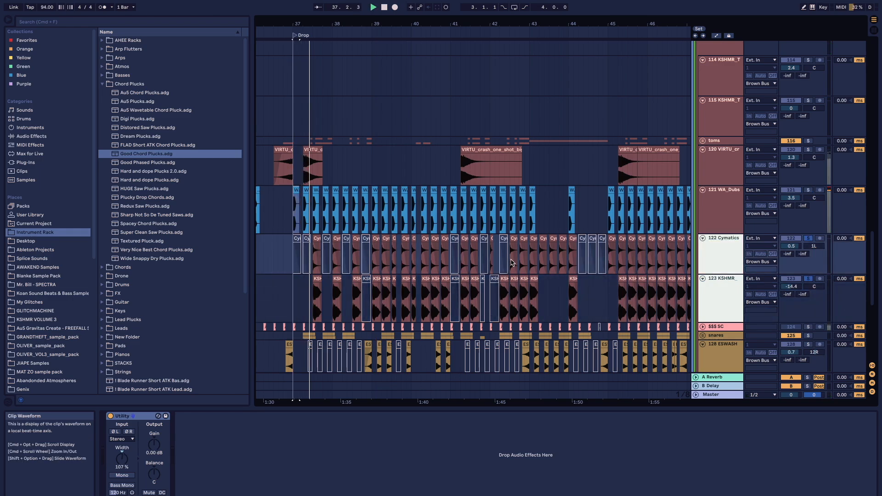
Add the 121 WA_Dubs kick, 129 Cymatics hi-hat and 128 ESWASH tracks to the solo during playback.
scroll(598, 239, down, 5)
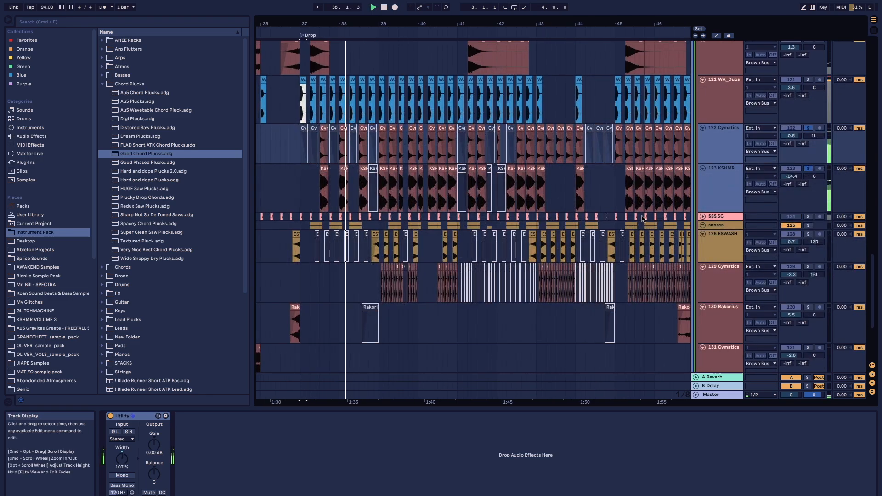
scroll(643, 219, up, 2)
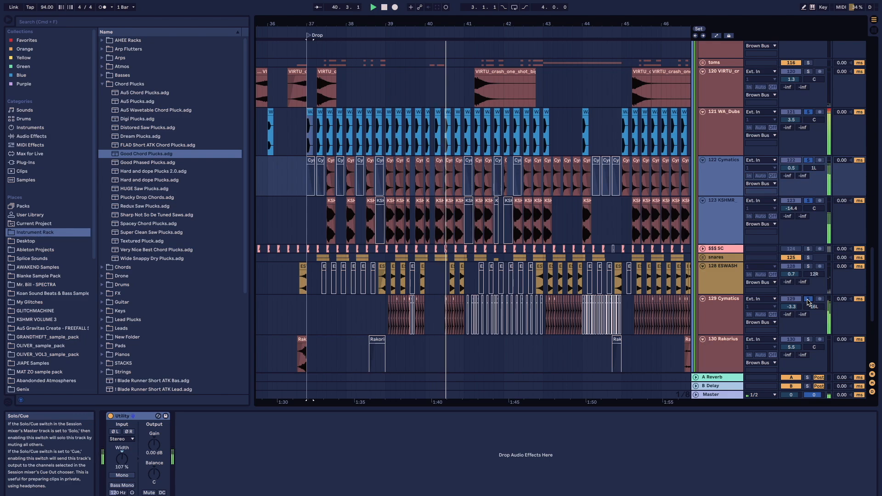
scroll(597, 262, down, 4)
scroll(533, 237, up, 4)
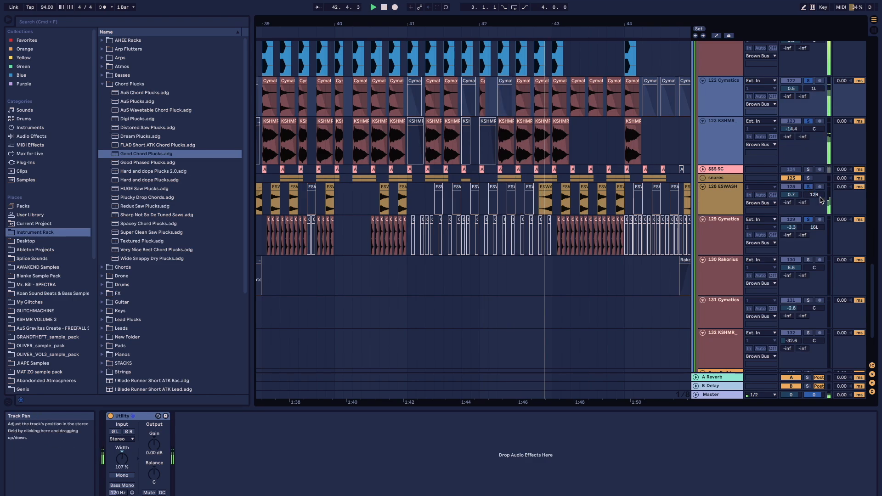
Unfold the snares group and play its 126 Cymatic and 127 Cymatic tracks soloed in turn from just before bar 39.
scroll(616, 221, down, 5)
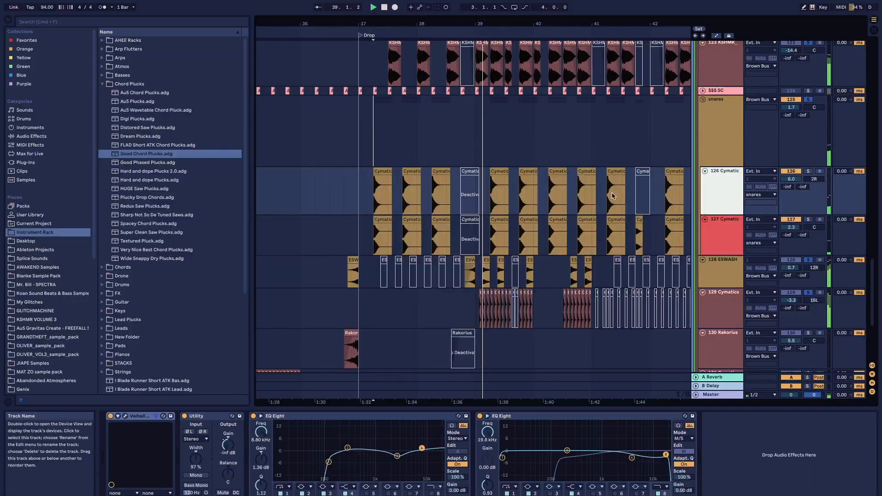
click(478, 193)
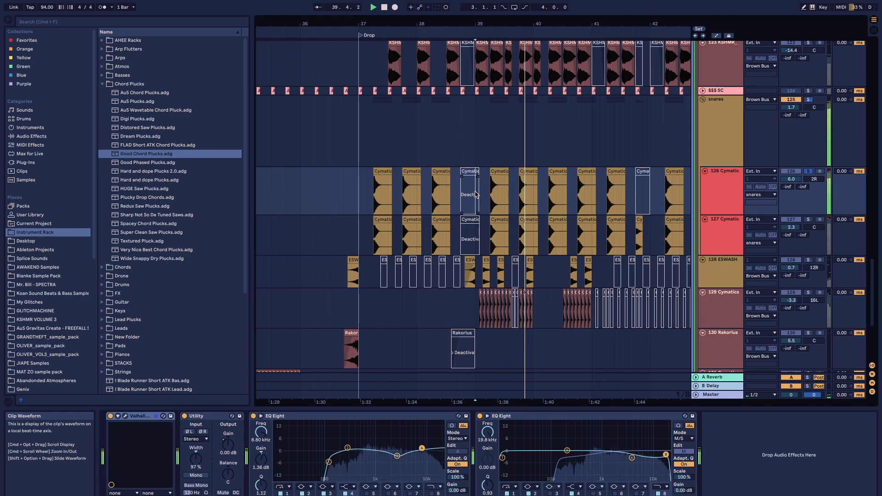
key(space)
click(477, 244)
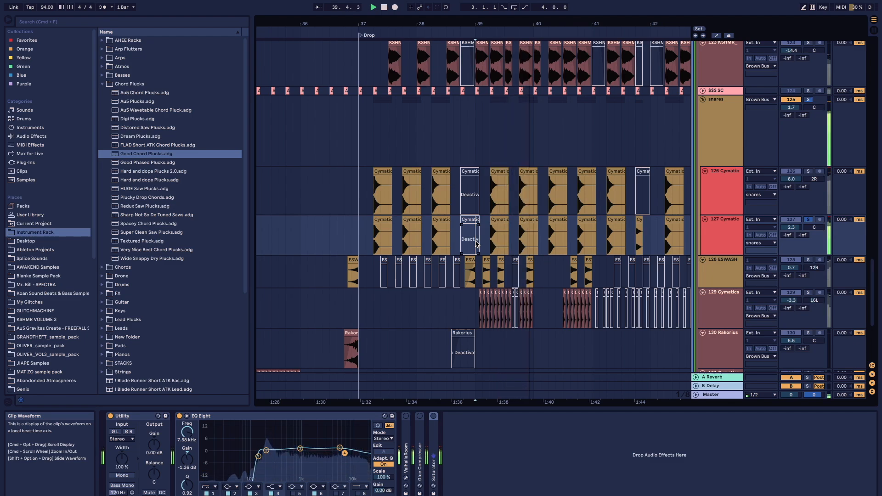
Stop playback and examine closely how the clap, snare and kick clips line up at the start of beat 39.2.
scroll(423, 238, up, 3)
scroll(423, 238, up, 2)
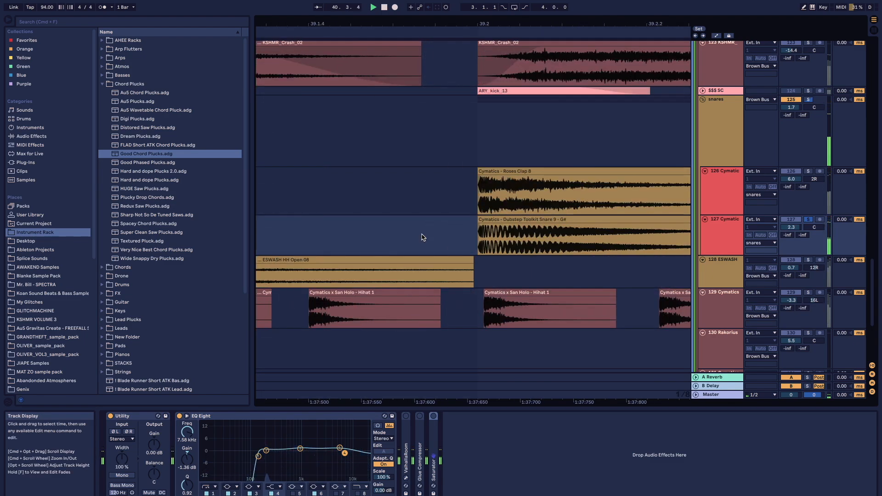
scroll(474, 245, up, 2)
scroll(475, 245, down, 3)
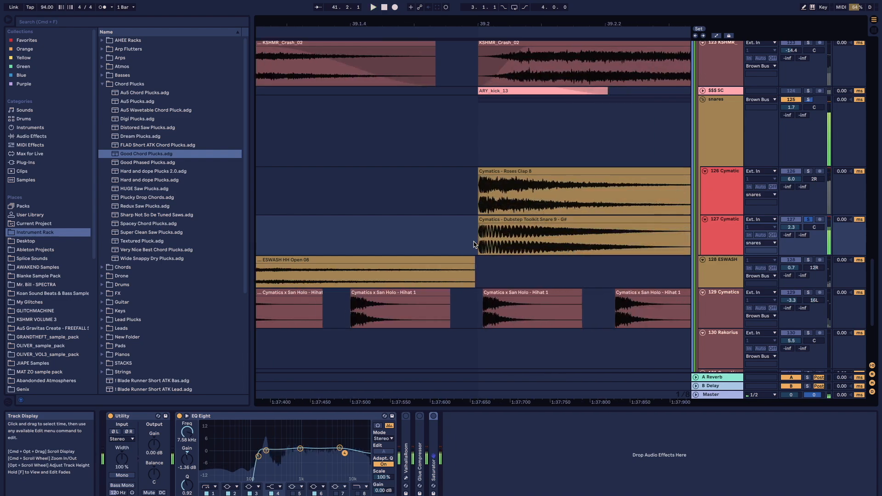
scroll(476, 245, down, 2)
key(space)
click(477, 235)
scroll(477, 234, up, 2)
scroll(486, 215, up, 3)
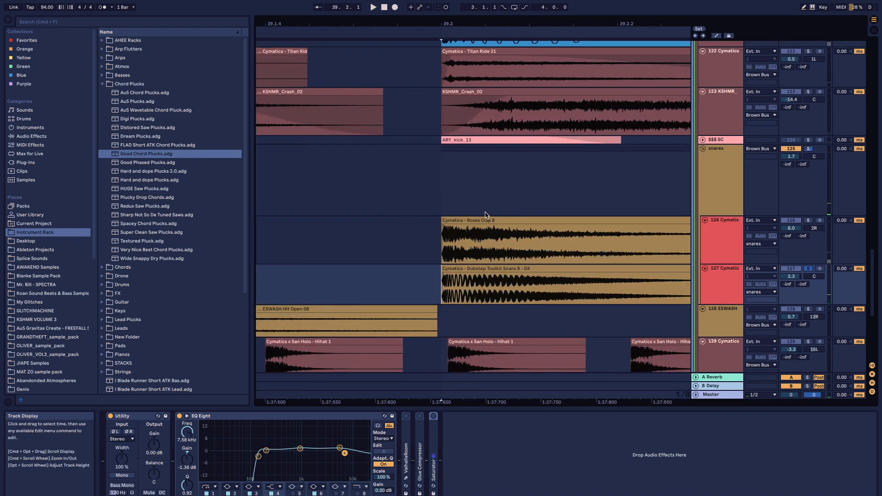
scroll(442, 239, up, 5)
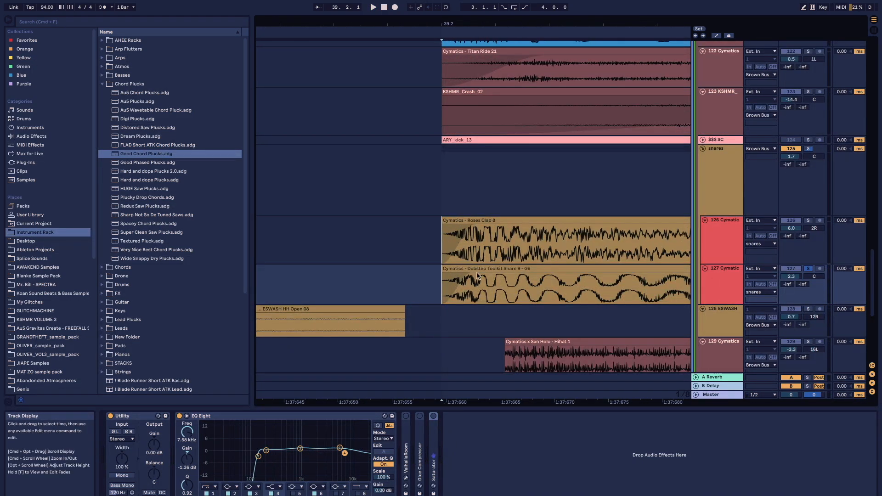
scroll(477, 276, down, 4)
scroll(477, 274, up, 3)
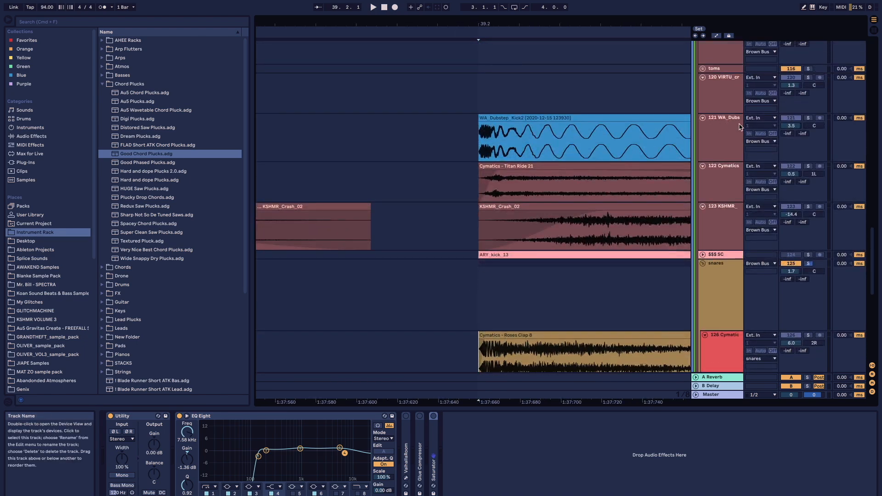
Solo the 121 WA_Dubs kick track and play its hit at 39.2, then return to the snares group.
click(809, 117)
click(480, 144)
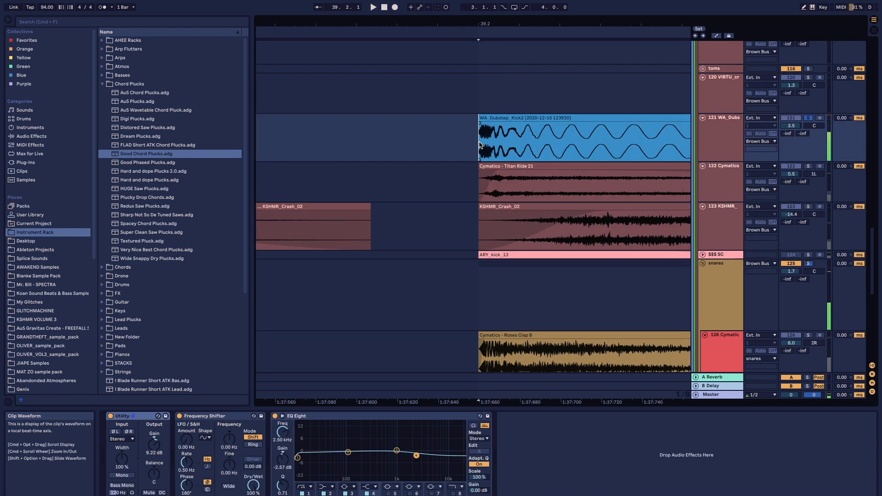
scroll(488, 144, down, 5)
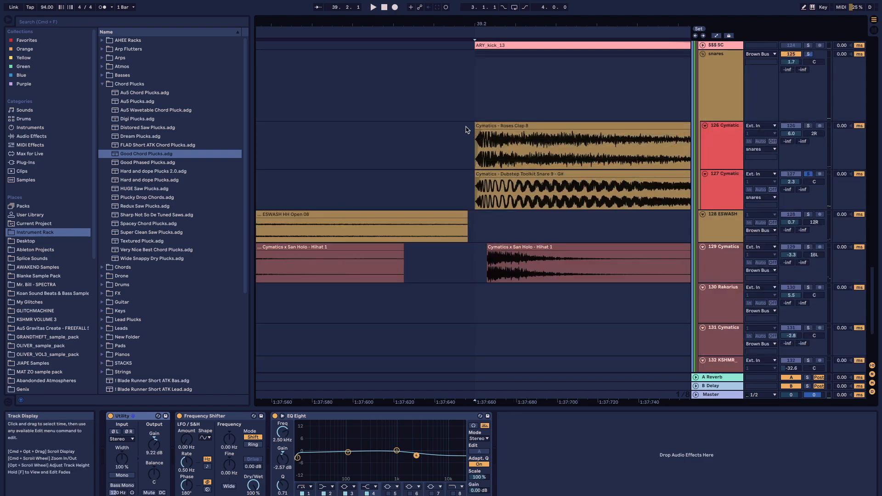
Play the 127 Cymatic snare track soloed from its first Drop hit at 37.2.
click(468, 143)
scroll(468, 143, down, 4)
scroll(468, 143, down, 8)
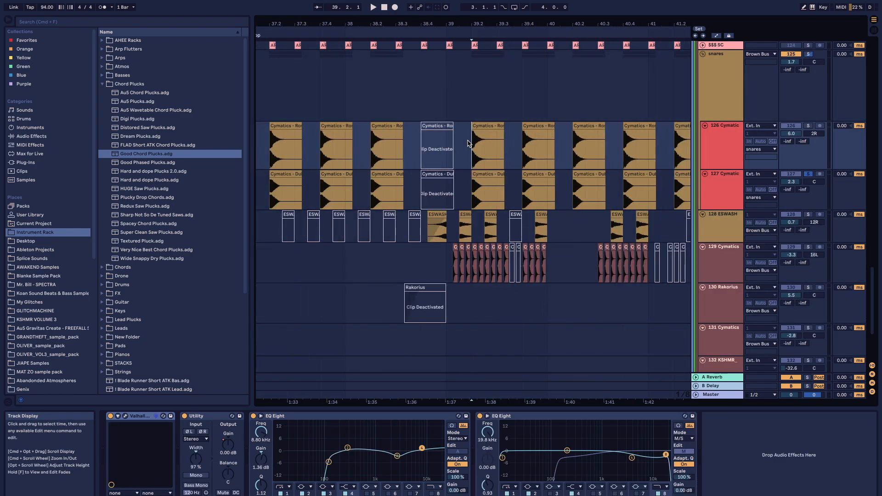
click(483, 197)
scroll(484, 197, left, 5)
scroll(483, 196, up, 1)
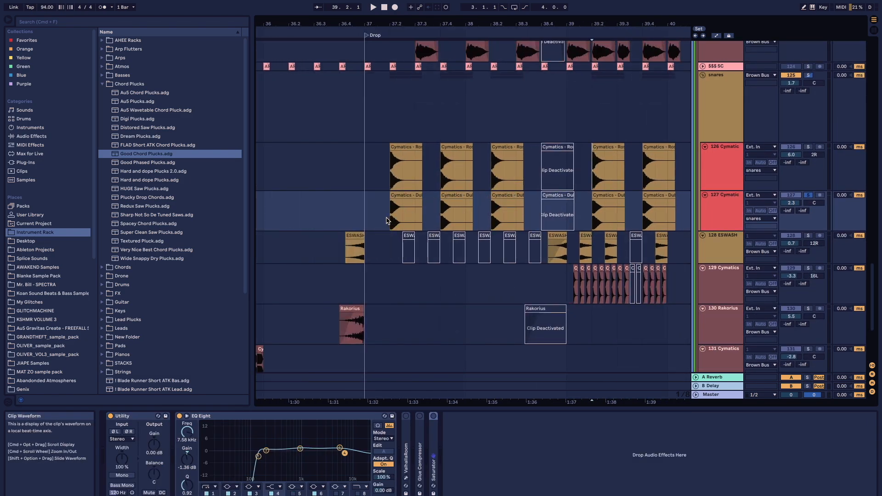
click(389, 221)
key(space)
key(space)
key(space)
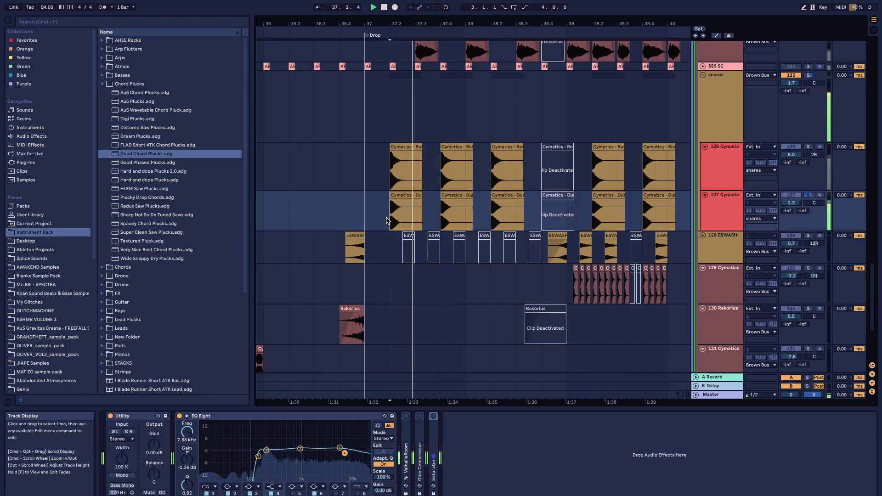
Move the solo from the 127 Cymatic snare to the 126 Cymatic clap track and play from 37.2.
key(s)
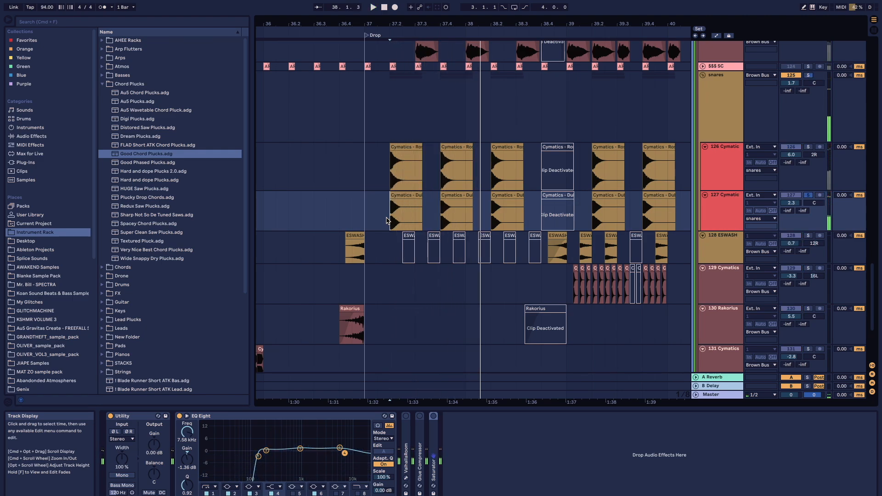
click(709, 179)
key(s)
key(space)
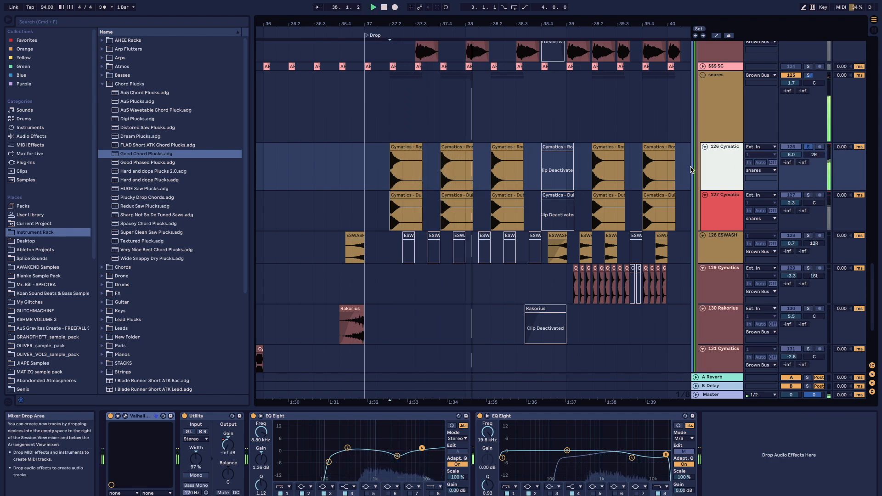
Display the Utility Gain automation of the 126 Cymatic clap track and play it from 37.2 and again from 37.4.
key(a)
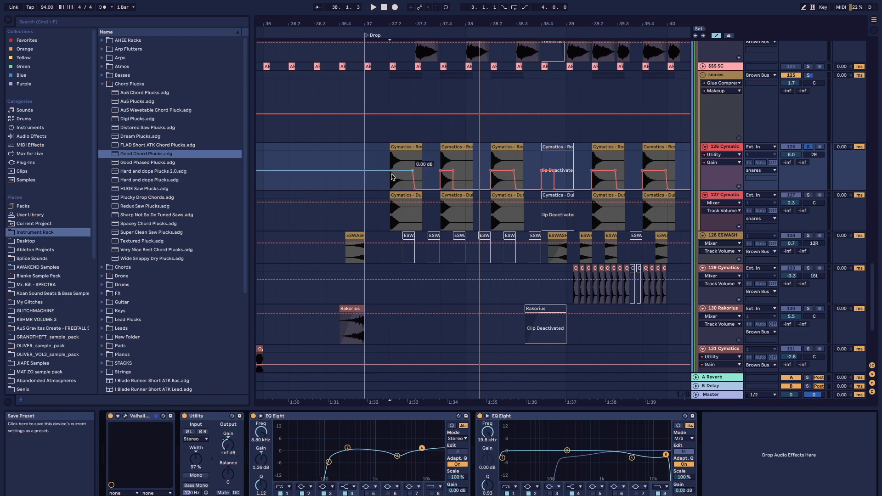
key(space)
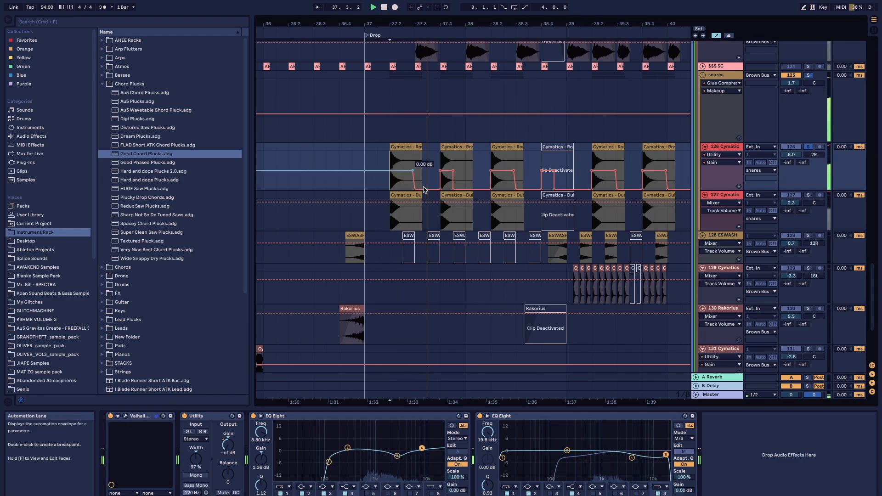
key(space)
scroll(435, 192, right, 1)
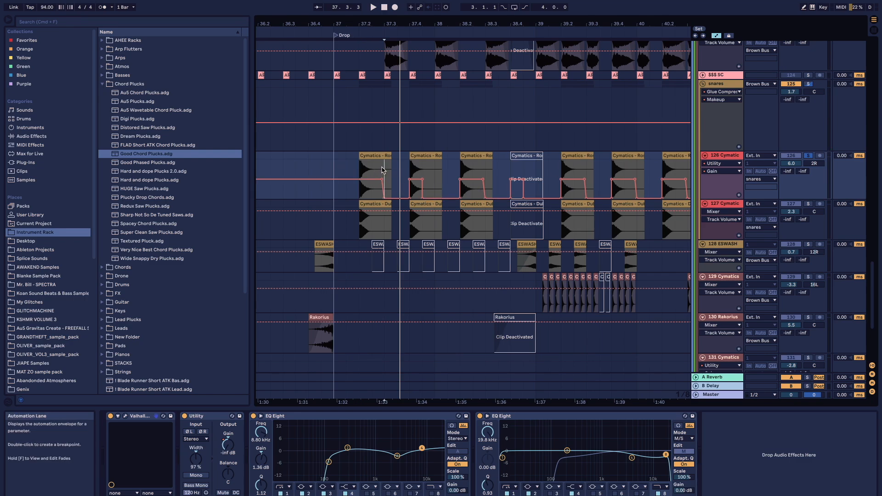
scroll(381, 177, up, 1)
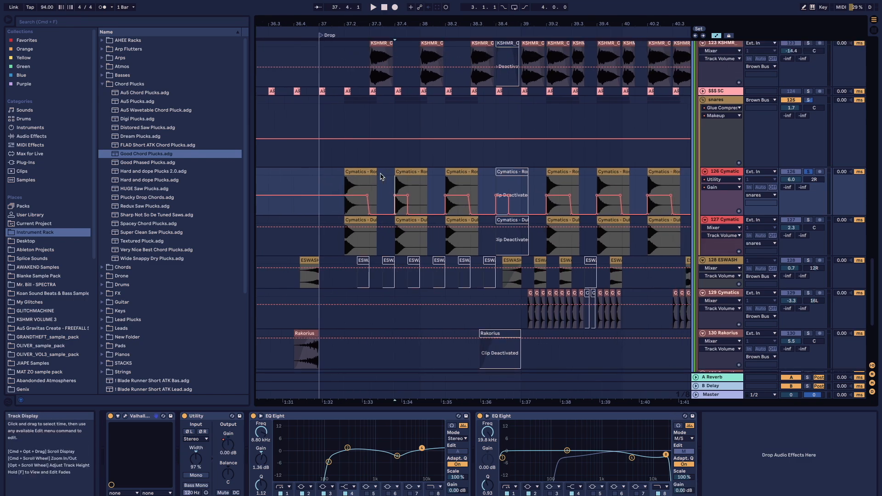
key(space)
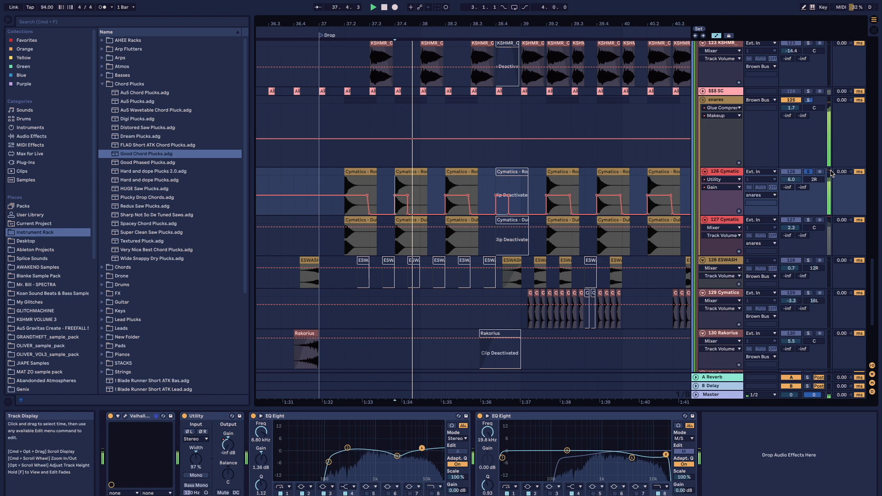
Toggle the solos of the 126 Cymatic clap and 127 Cymatic snare during playback, ending with both soloed together.
click(808, 220)
click(809, 172)
super+click(808, 221)
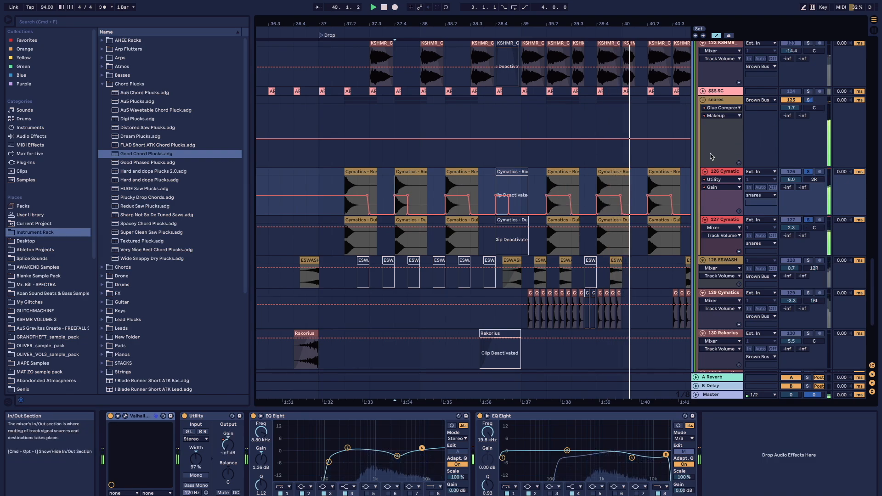
Solo the Brown Bus group and play its drum layers from just before the Drop.
scroll(710, 151, up, 10)
click(705, 146)
key(s)
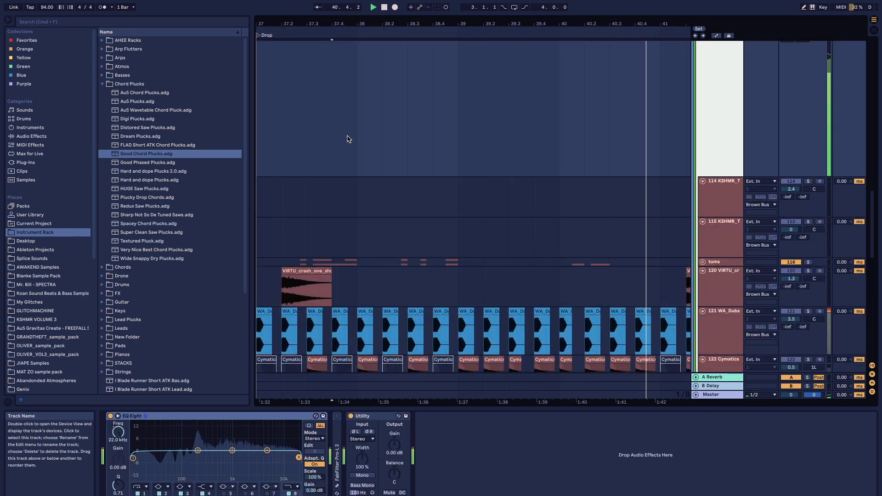
scroll(348, 138, down, 8)
click(329, 127)
key(space)
key(space)
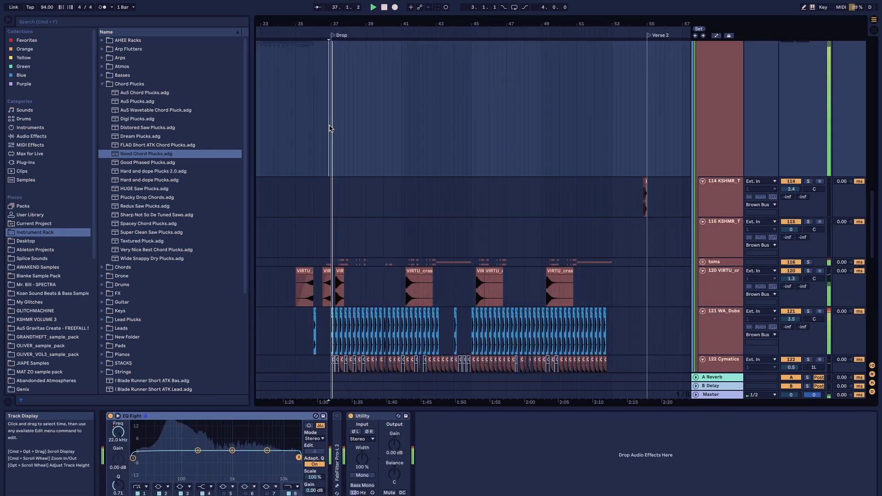
scroll(330, 128, up, 6)
scroll(333, 129, down, 3)
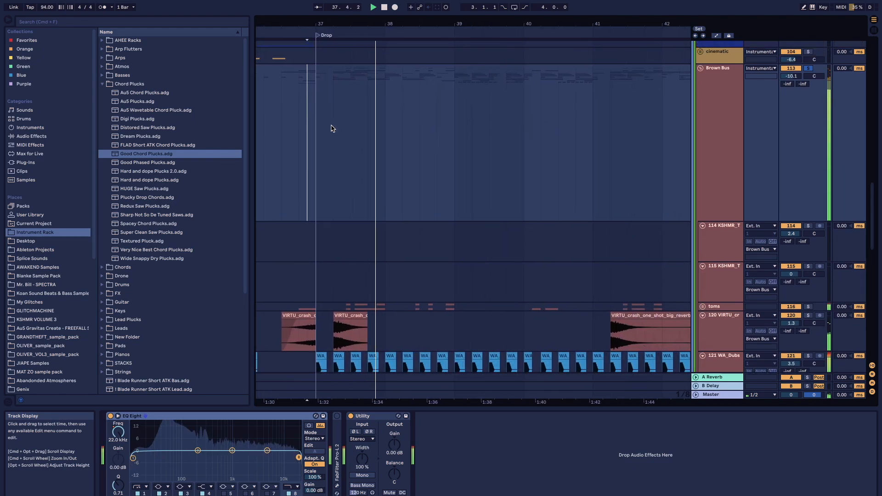
scroll(334, 129, down, 6)
scroll(332, 119, up, 3)
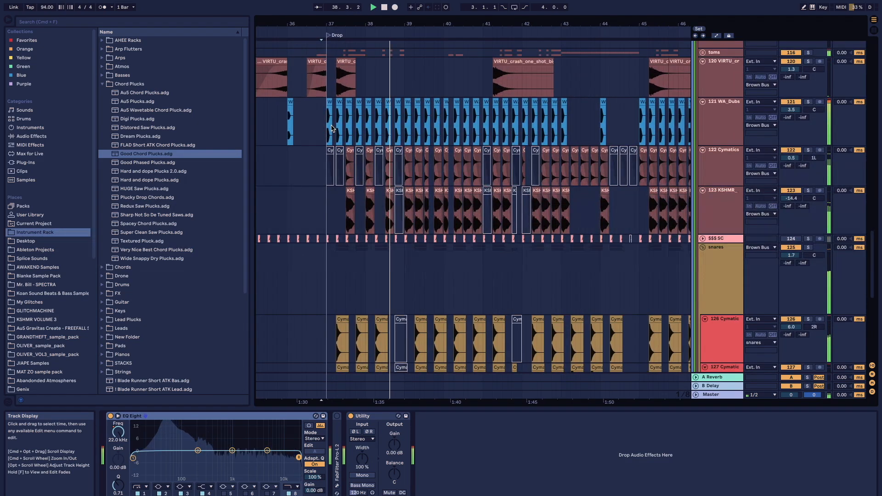
Audition the 120 VIRTU crash soloed at 37.2 and compare it with the whole Brown Bus played from 37.1.
scroll(321, 99, up, 5)
click(370, 77)
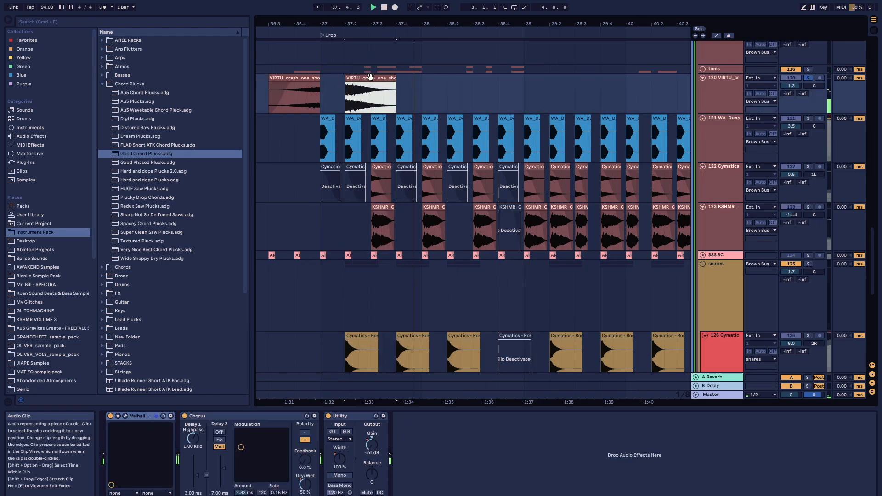
scroll(385, 183, up, 2)
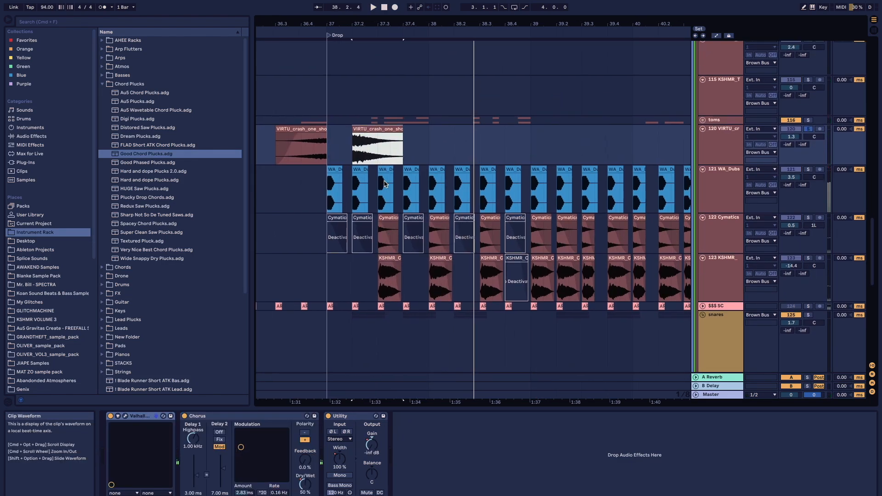
click(329, 150)
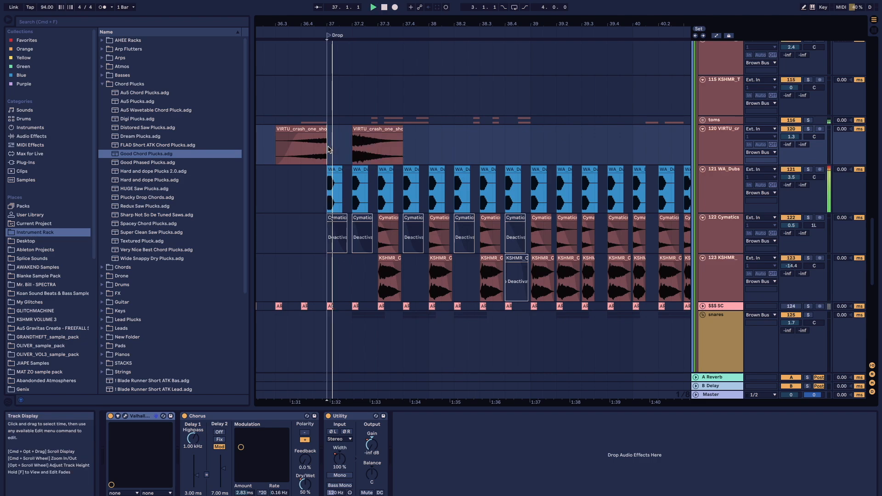
click(351, 142)
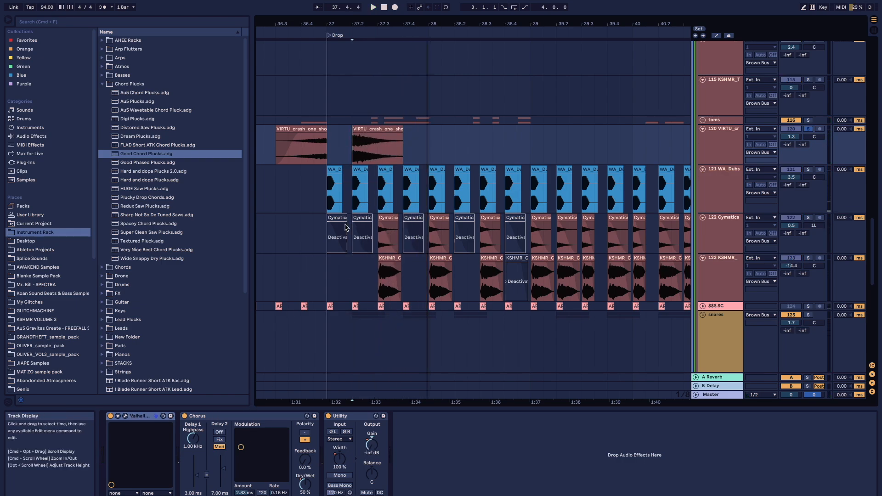
Play the soloed Instrumental group from bar 36 through the Drop, unfold it and display the Leads group's devices.
scroll(372, 147, down, 6)
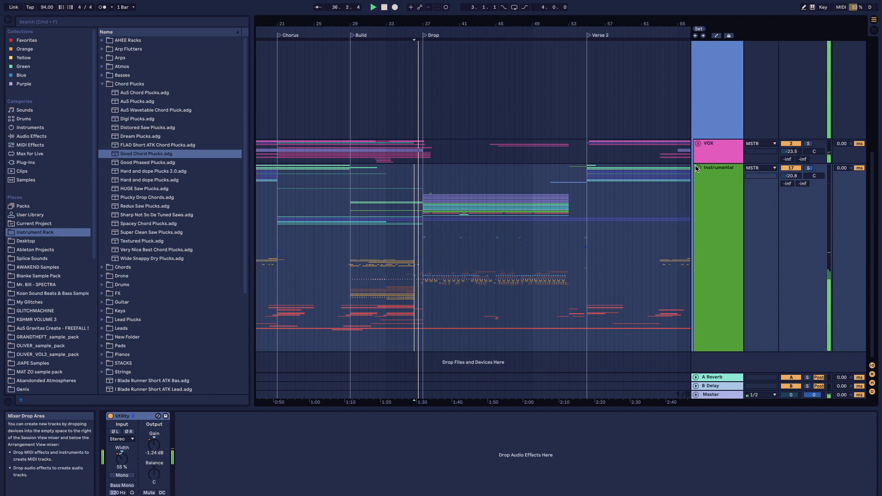
click(698, 167)
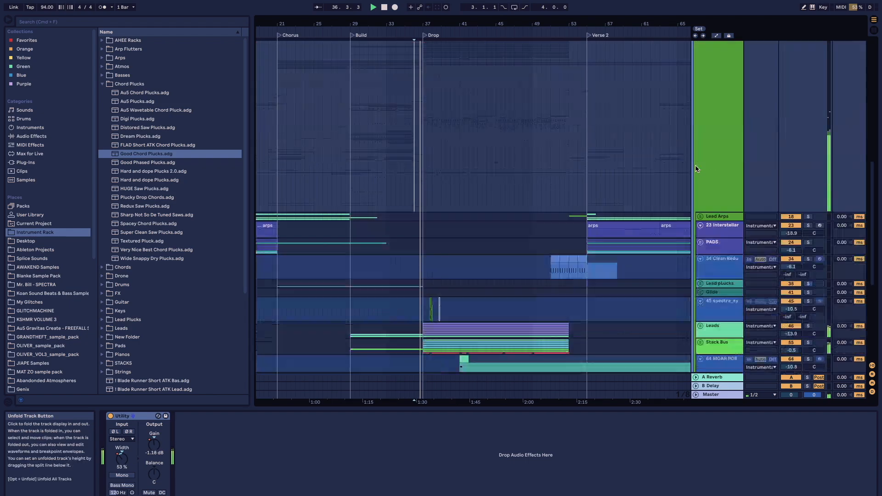
click(728, 122)
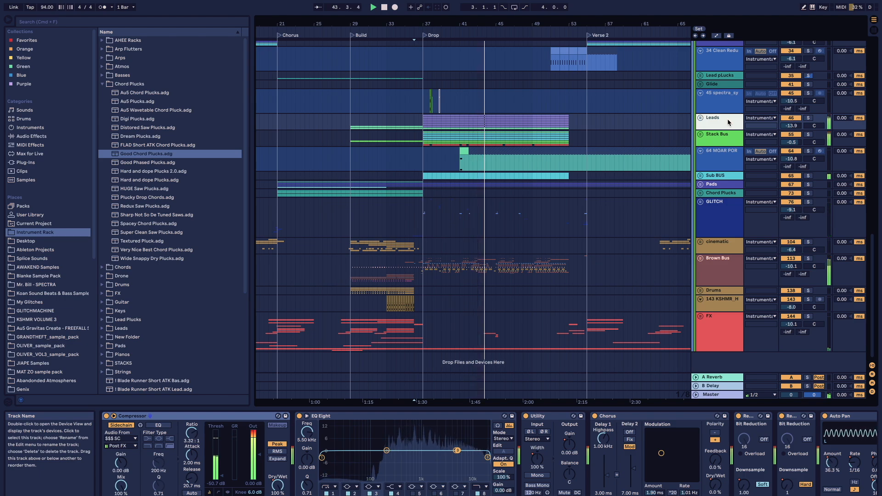
click(627, 227)
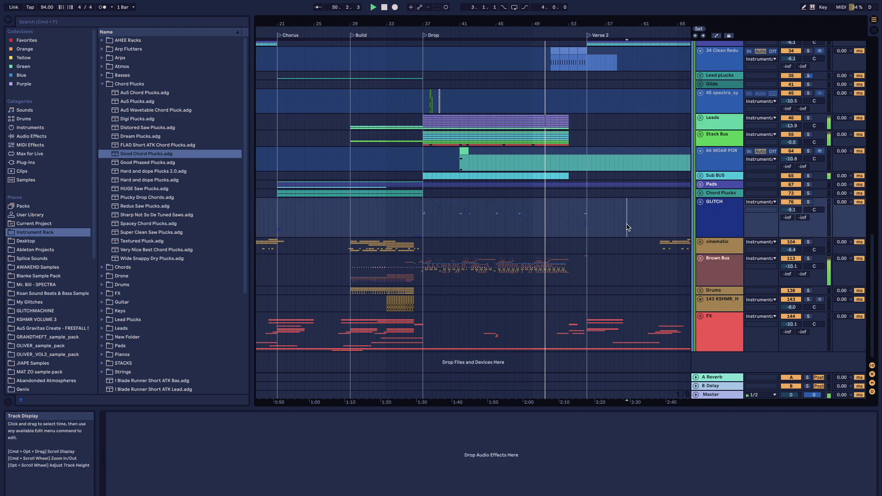
click(677, 122)
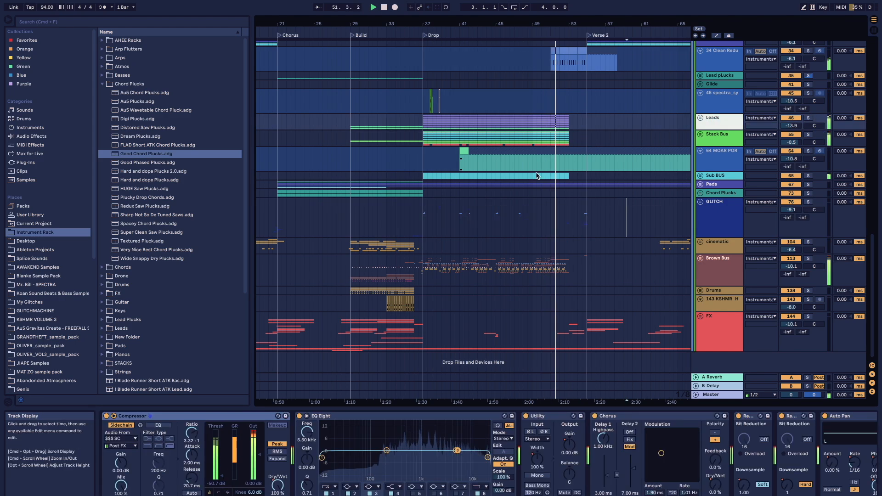